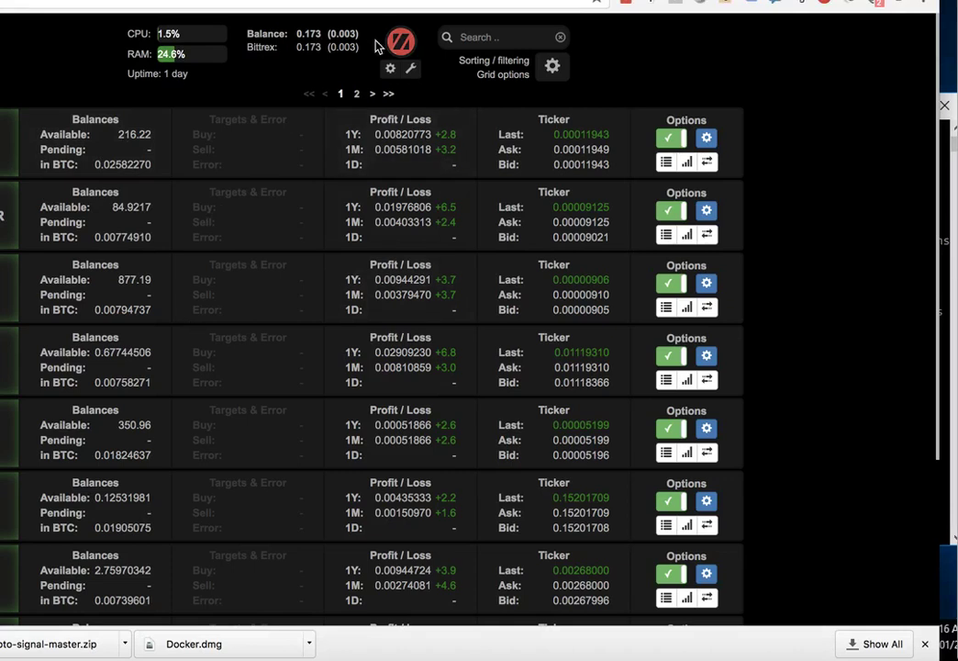
# Switch to the remote Windows desktop and close the zeno-gui-win-x64.exe console and the Gunbot XT 702 z131 folder window
pyautogui.click(945, 217)
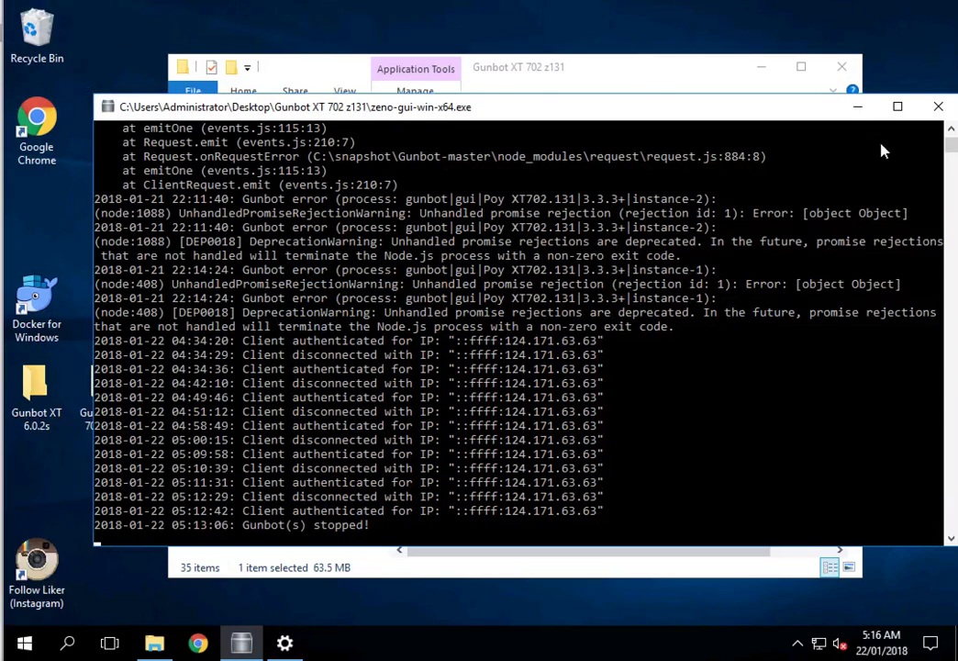
pyautogui.click(938, 107)
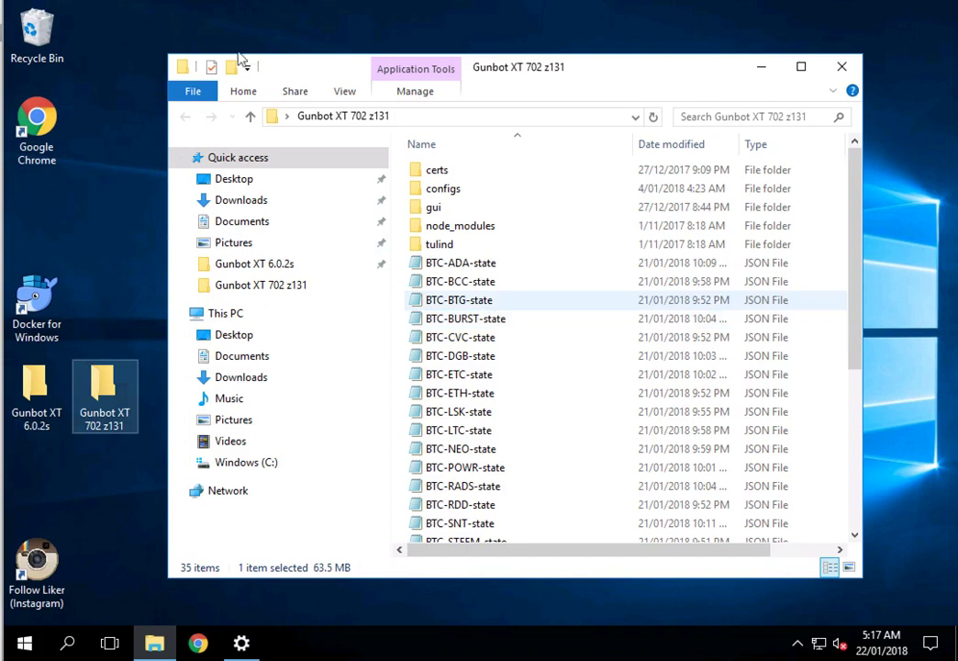
pyautogui.doubleClick(186, 74)
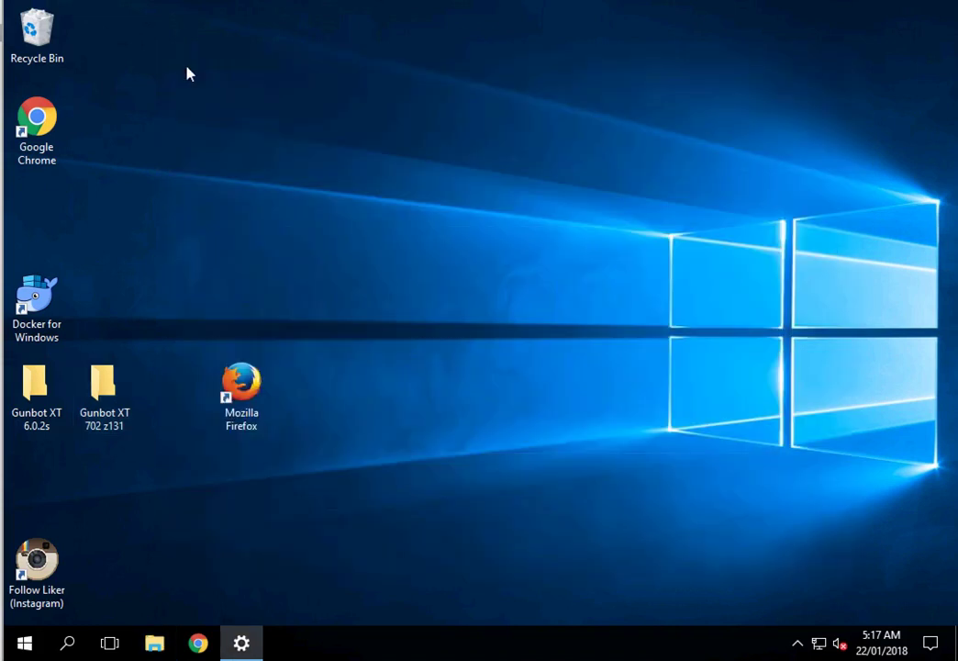
# Duplicate the Gunbot XT 702 z131 folder on the desktop by copying and pasting it
pyautogui.rightClick(111, 389)
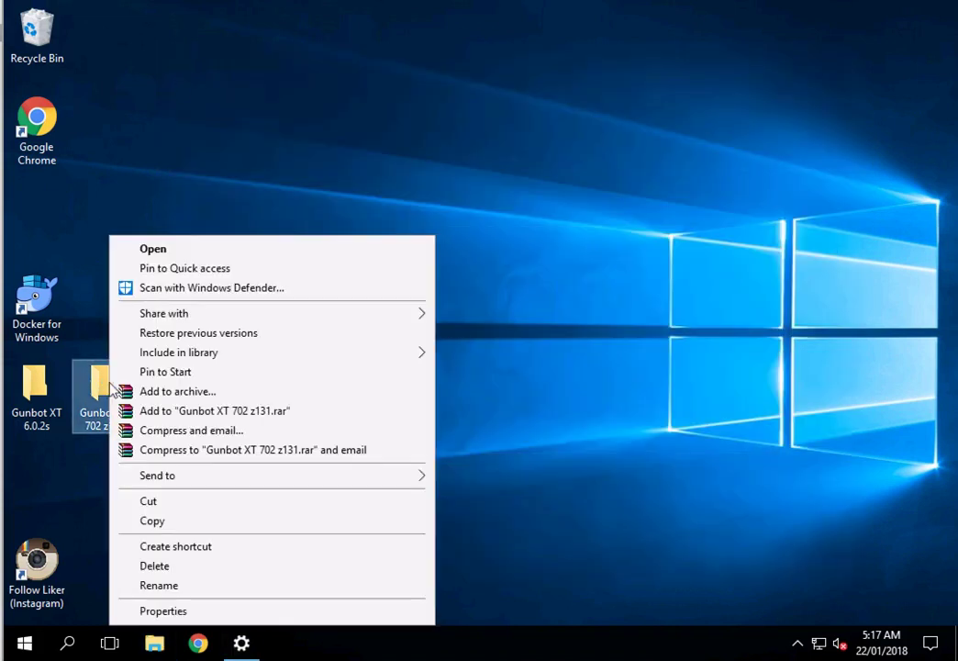
pyautogui.click(169, 522)
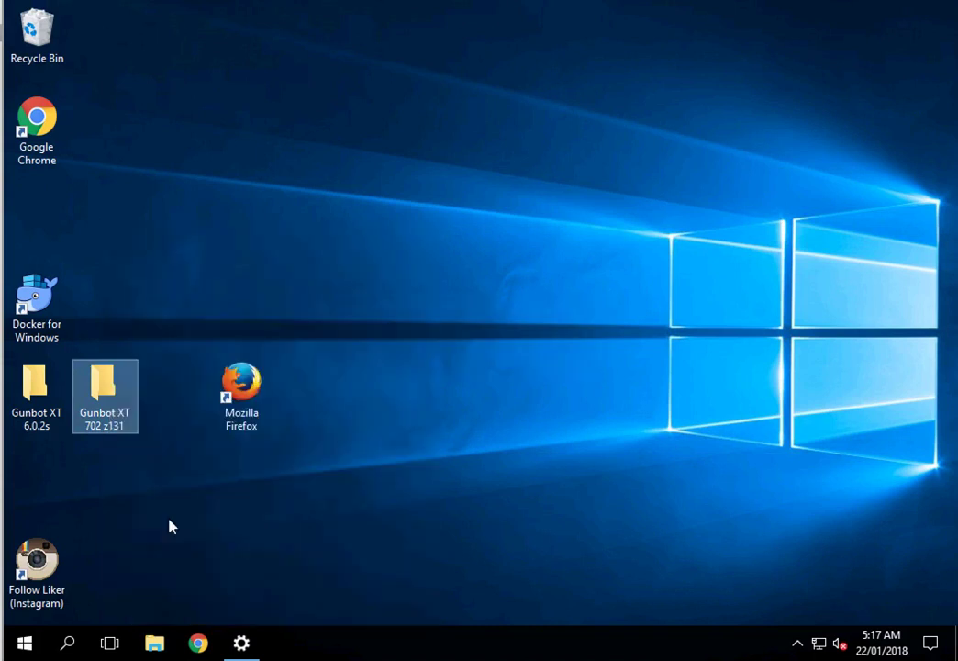
pyautogui.click(175, 402)
pyautogui.rightClick(175, 402)
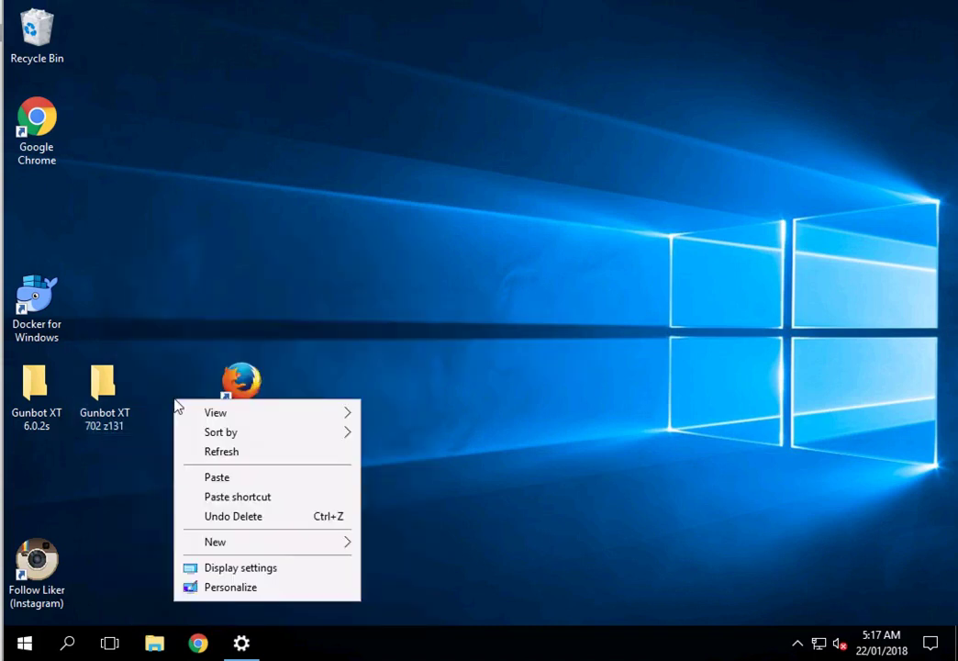
pyautogui.click(211, 481)
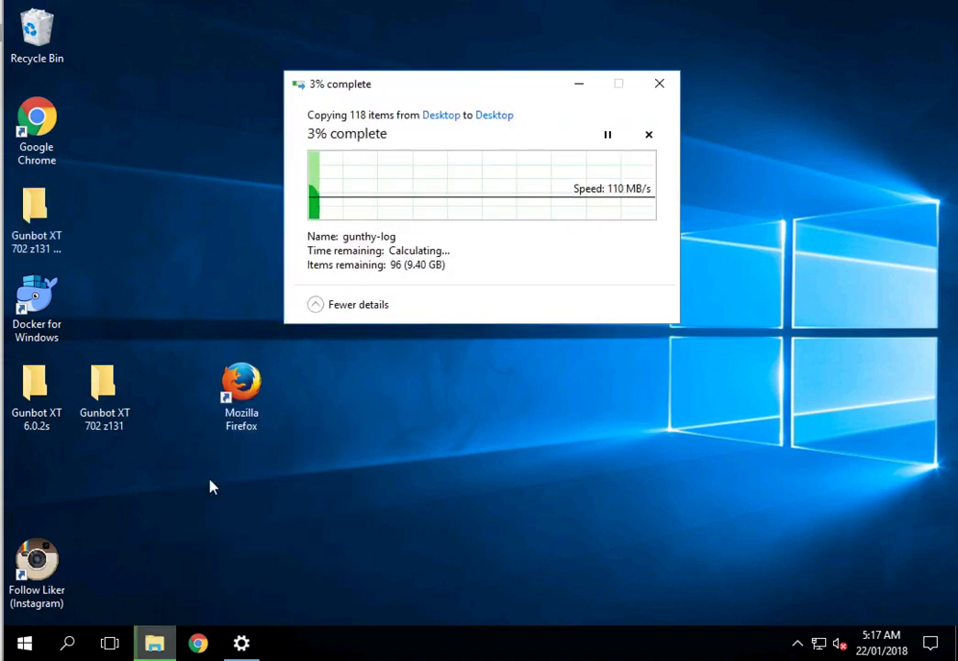
# Create a new desktop folder named "Gunbot Older Versions"
pyautogui.rightClick(129, 493)
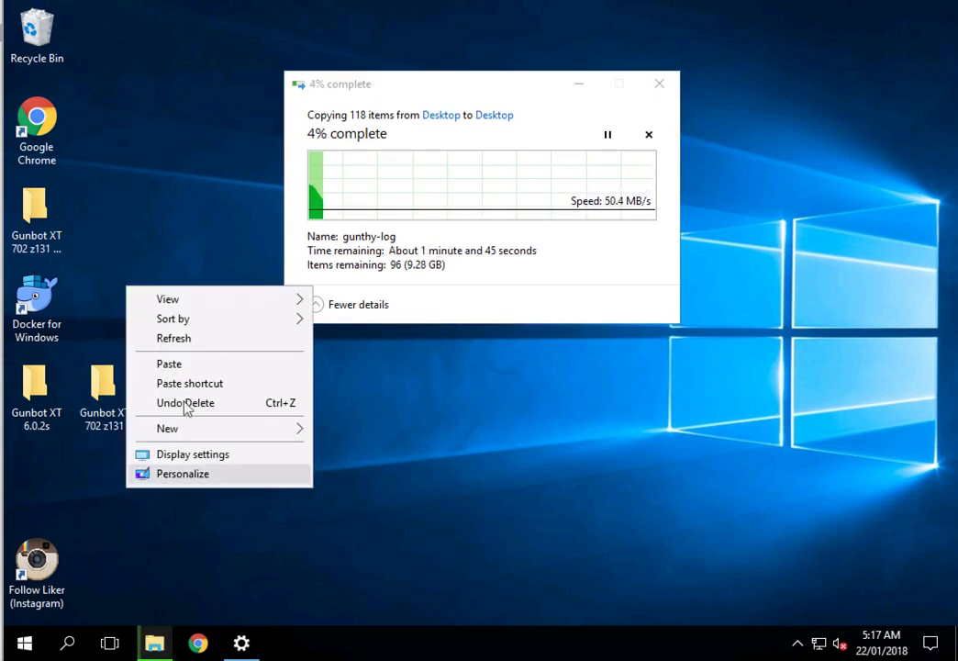
pyautogui.moveTo(191, 432)
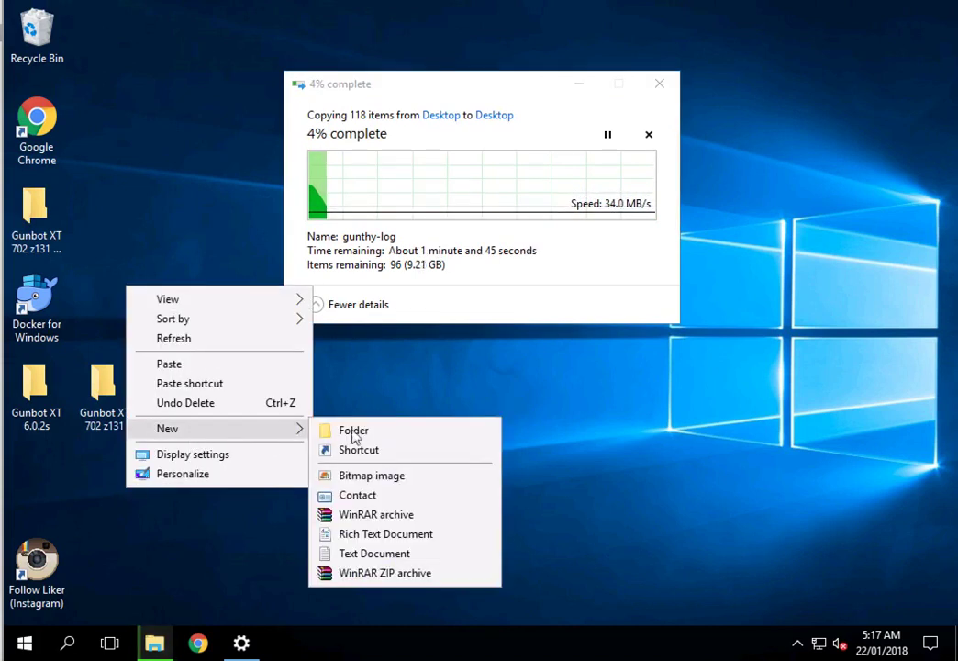
pyautogui.click(358, 430)
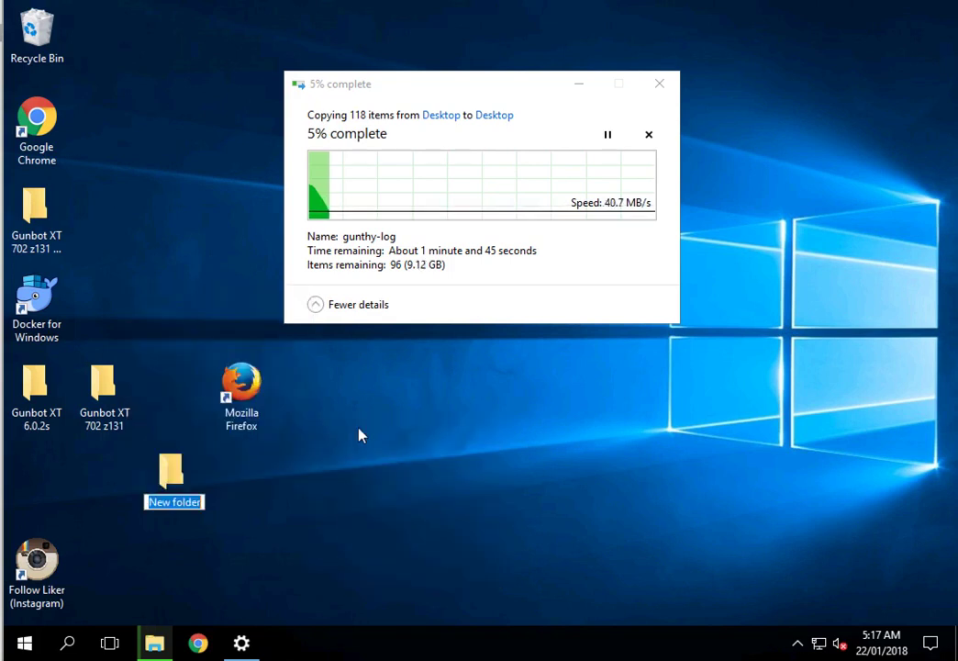
pyautogui.write('Gunbot Older')
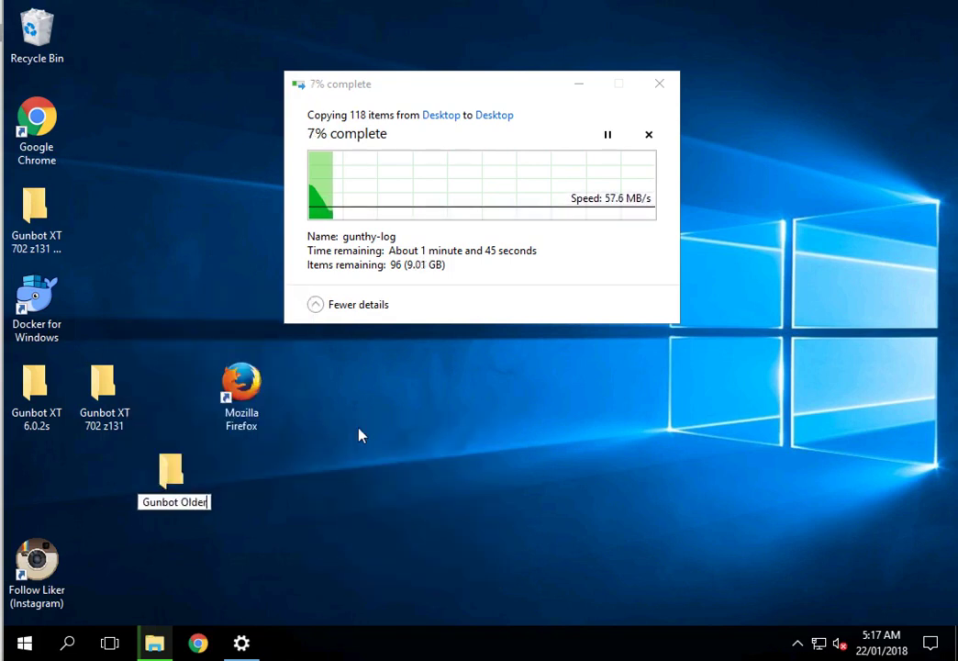
pyautogui.write(' Versions')
pyautogui.press('Return')
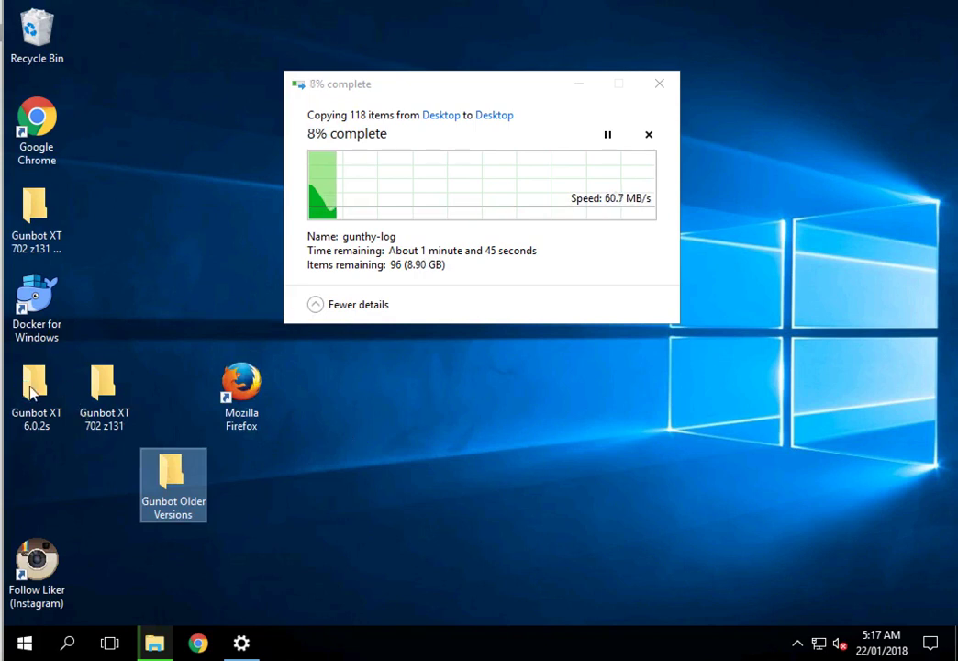
# Move the Gunbot XT 6.0.2s folder into Gunbot Older Versions and reposition that folder along the desktop's upper edge
pyautogui.moveTo(32, 390); pyautogui.dragTo(175, 476)
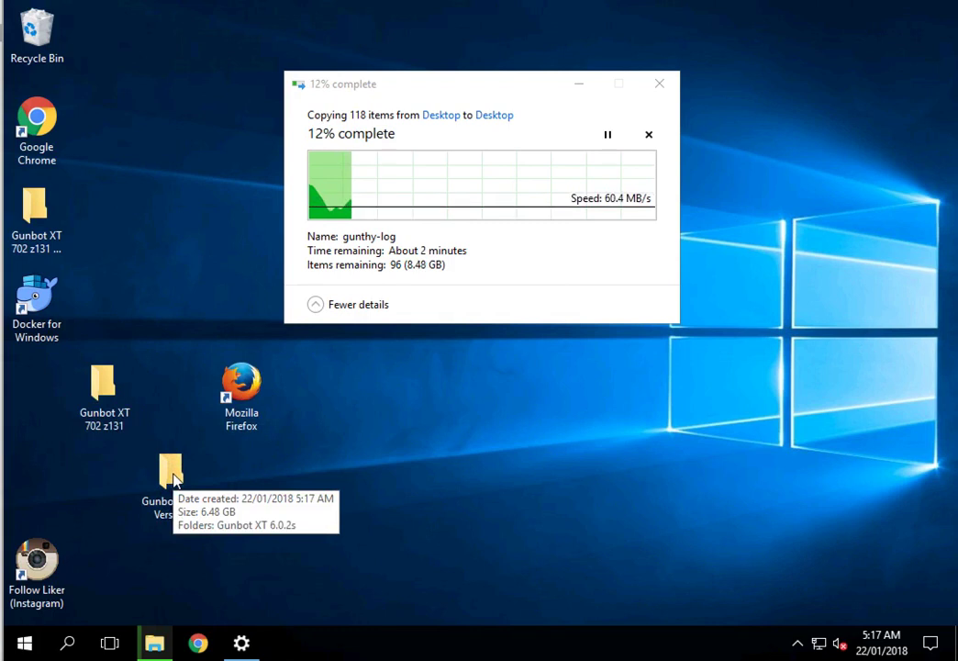
pyautogui.click(178, 472)
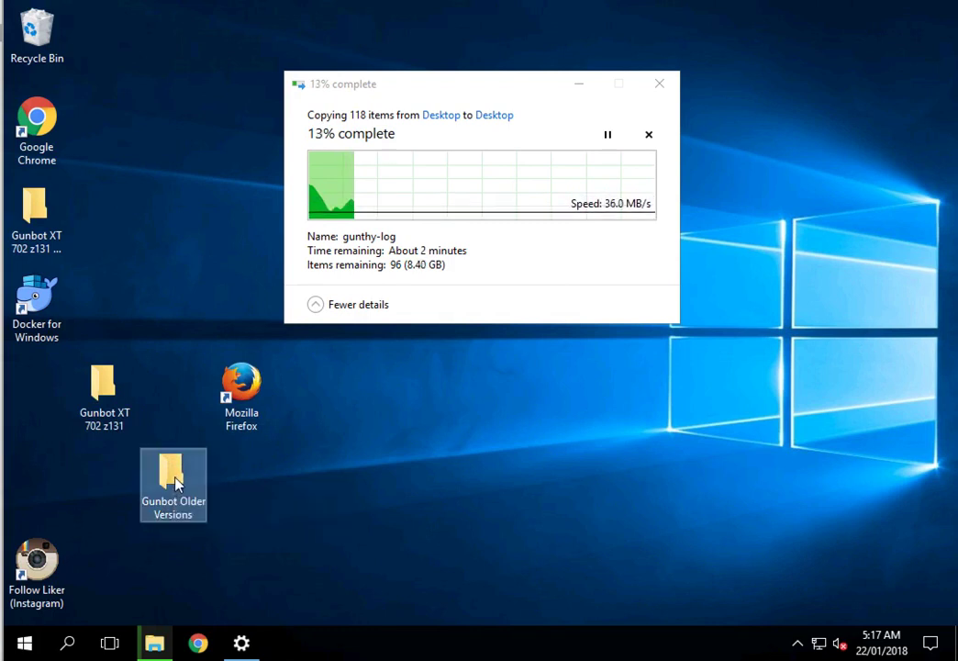
pyautogui.moveTo(178, 472); pyautogui.dragTo(166, 42)
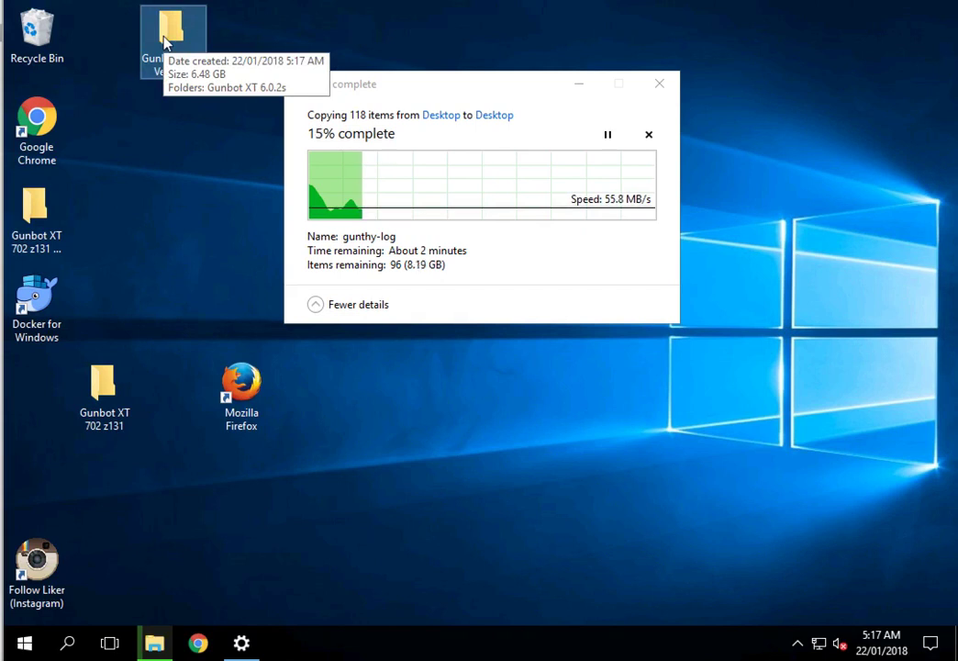
# Look through the deleted Gunbot folders and archives in the Recycle Bin and close it
pyautogui.doubleClick(28, 32)
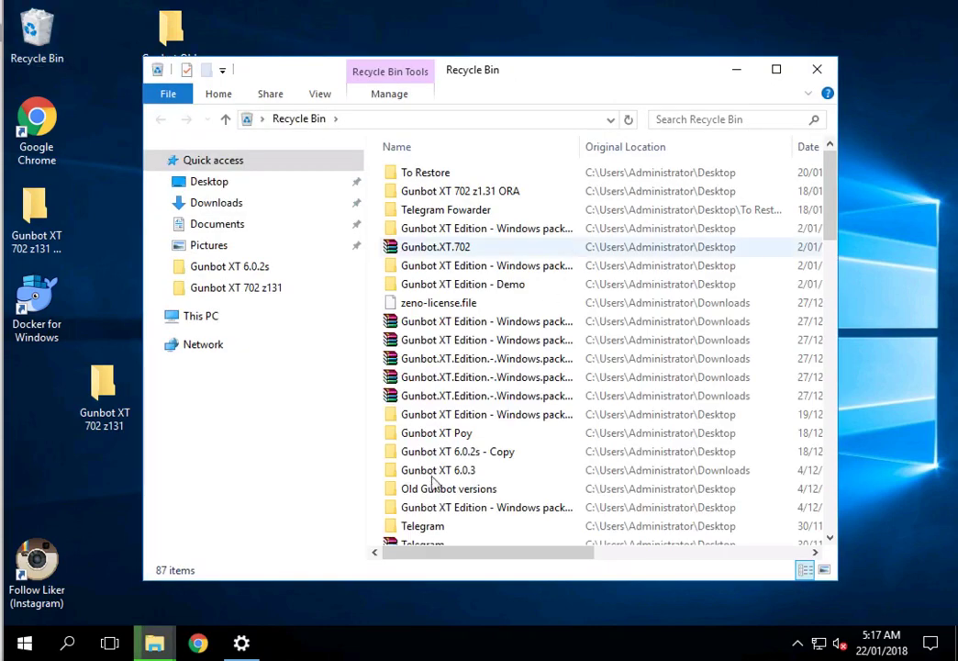
pyautogui.click(462, 361)
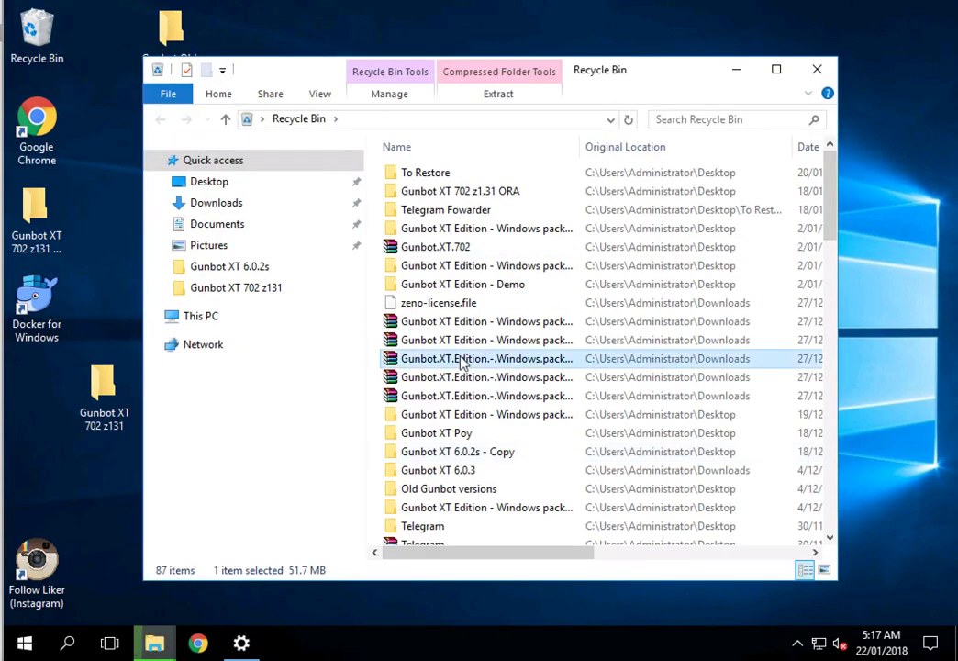
pyautogui.scroll(-10, 464, 361)
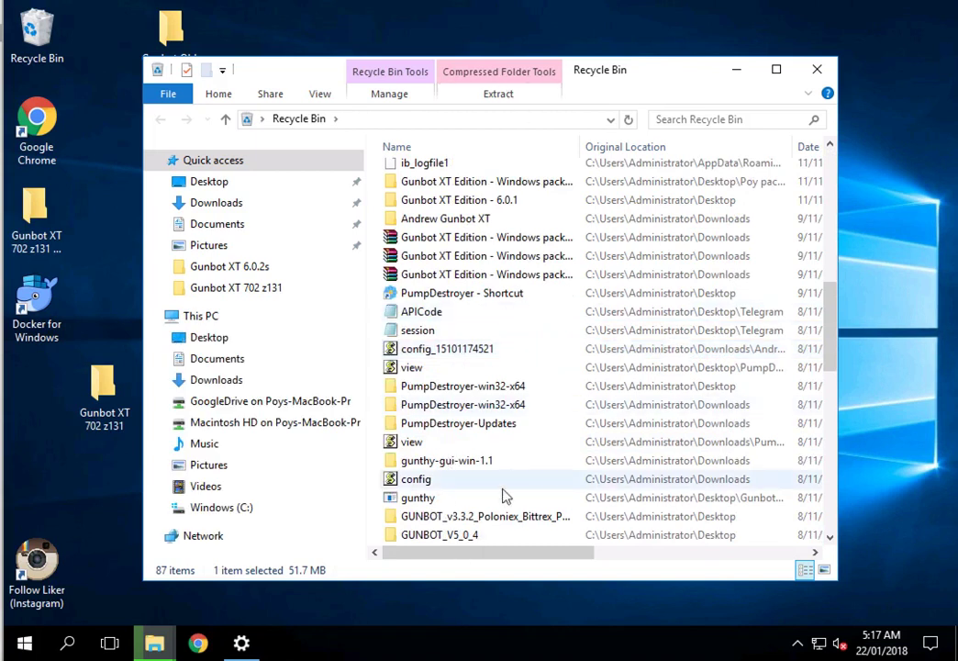
pyautogui.click(817, 70)
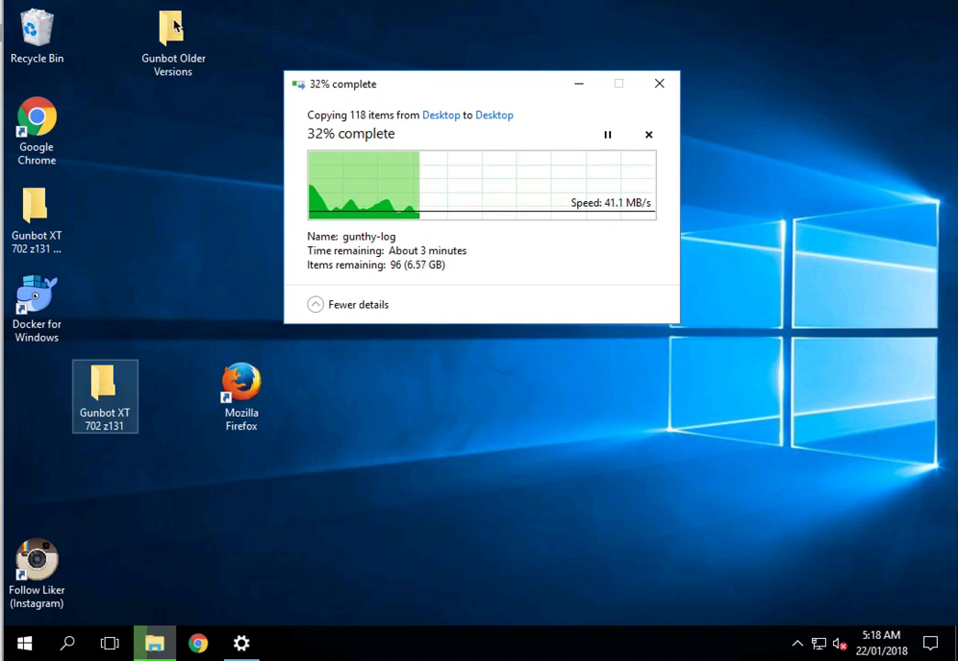
pyautogui.click(174, 26)
pyautogui.press('Return')
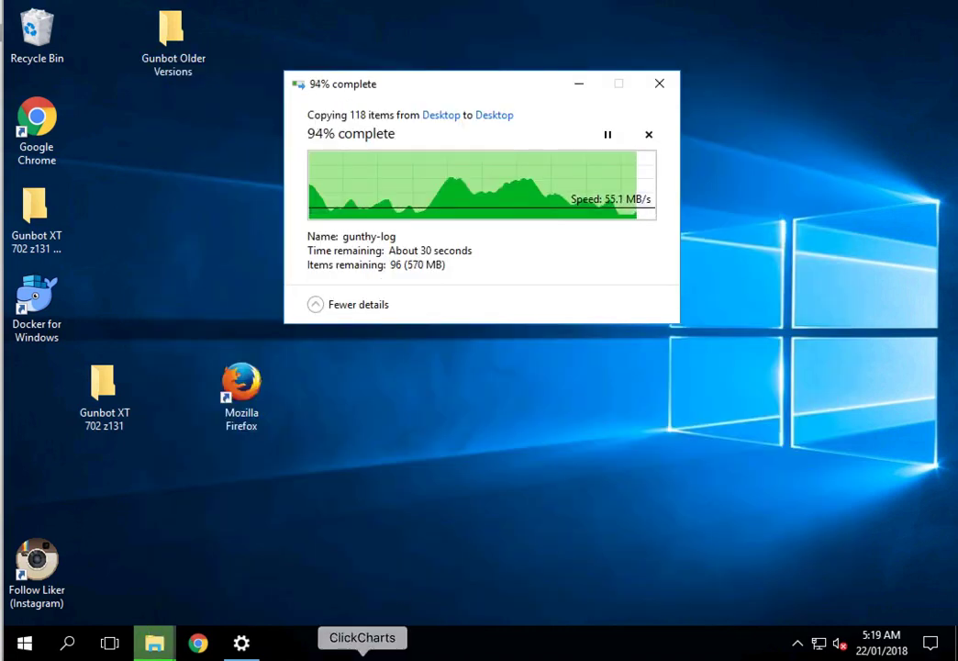
# Open Task Manager and locate the zeno-gui-win-x64.exe entries in the detailed process list
pyautogui.rightClick(347, 648)
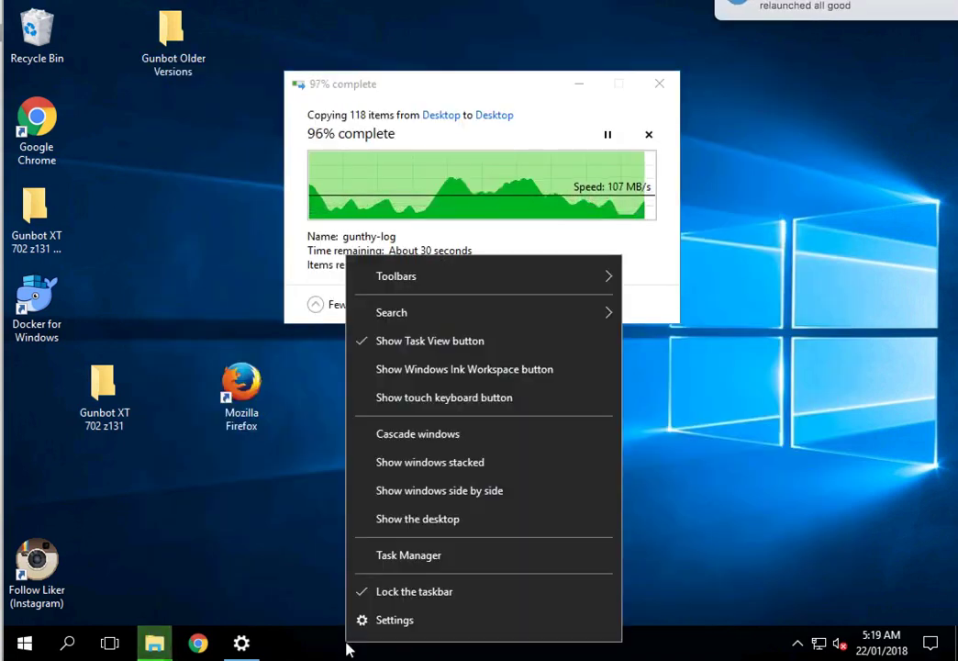
pyautogui.click(420, 558)
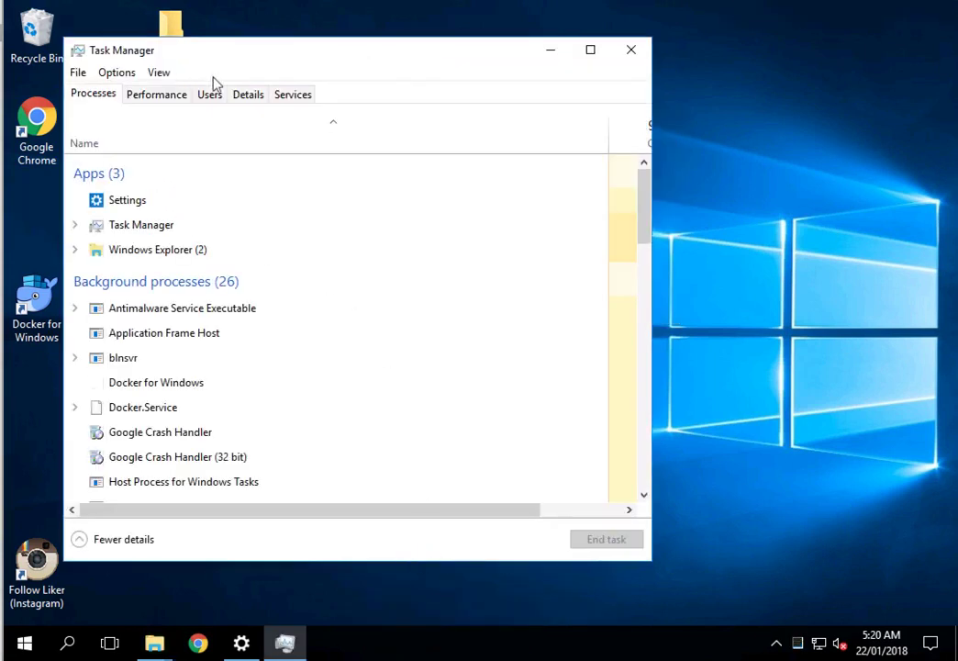
pyautogui.click(248, 95)
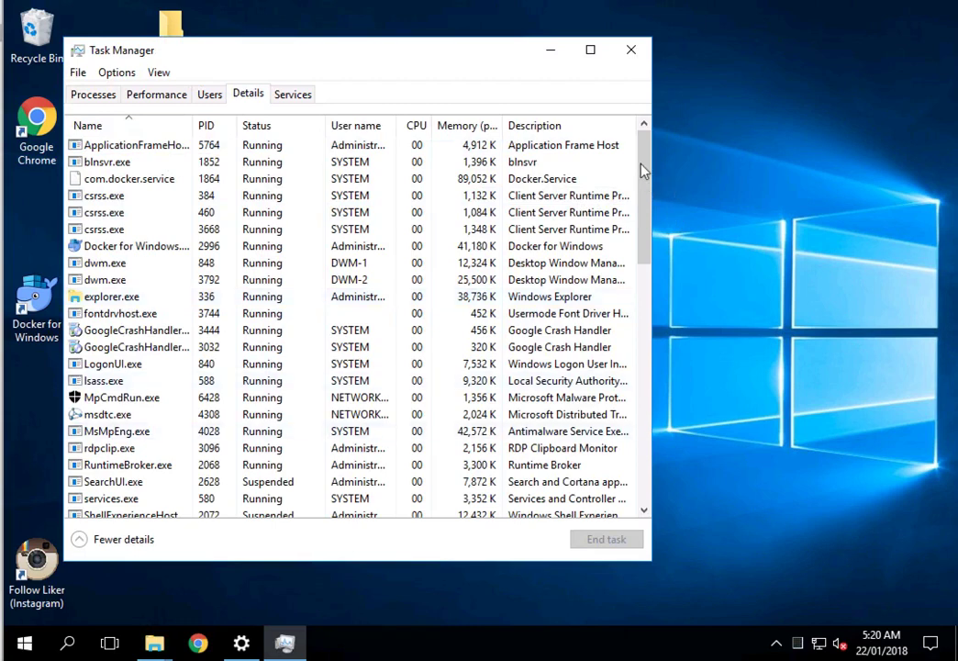
pyautogui.moveTo(642, 266); pyautogui.dragTo(637, 513)
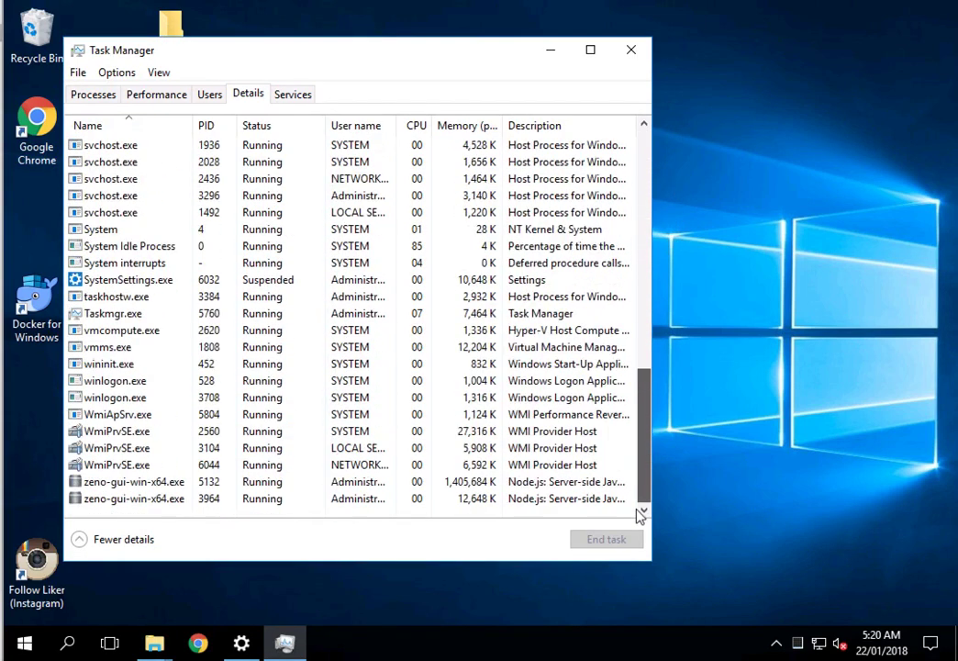
# End both running zeno-gui-win-x64.exe processes and close Task Manager
pyautogui.click(143, 483)
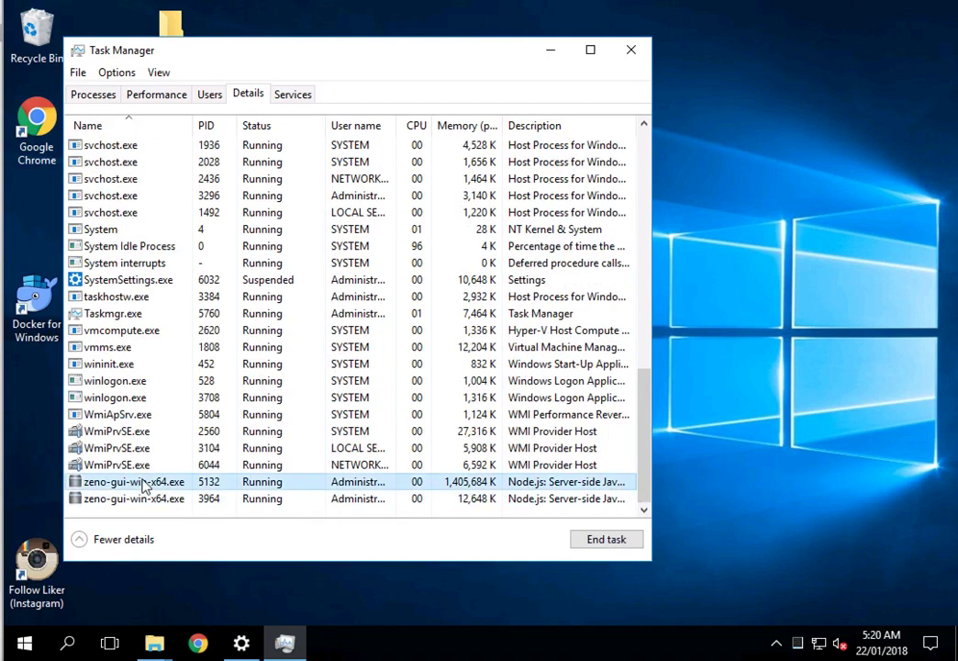
pyautogui.click(606, 541)
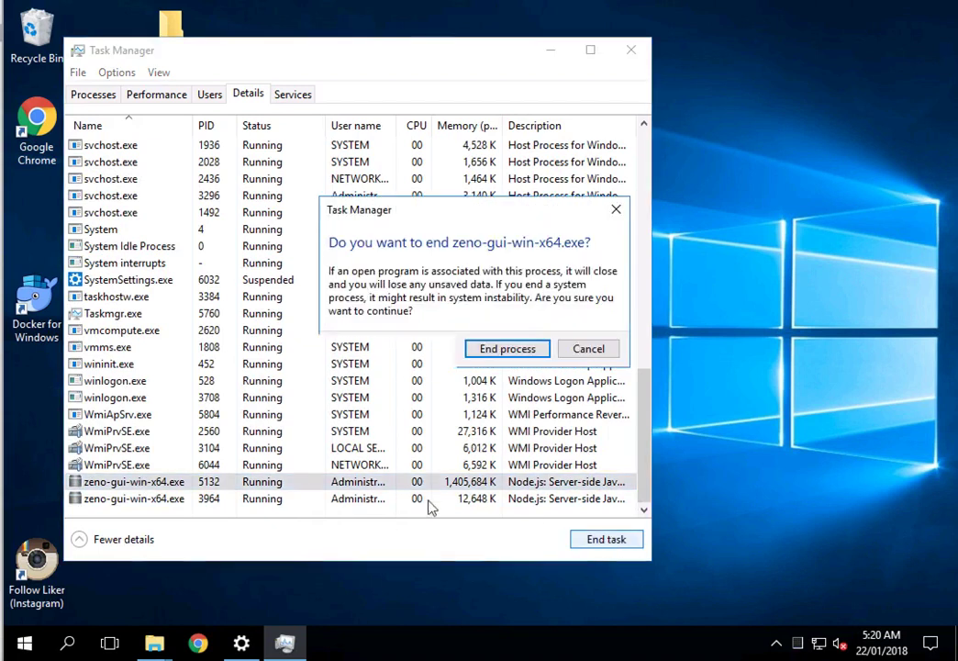
pyautogui.press('Return')
pyautogui.click(113, 503)
pyautogui.click(615, 541)
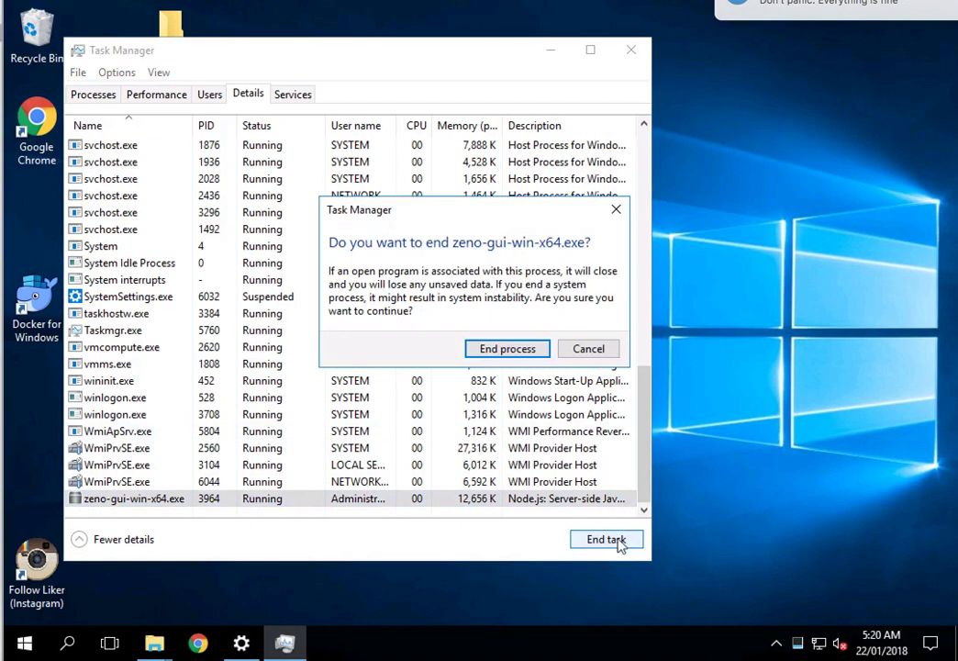
pyautogui.press('Return')
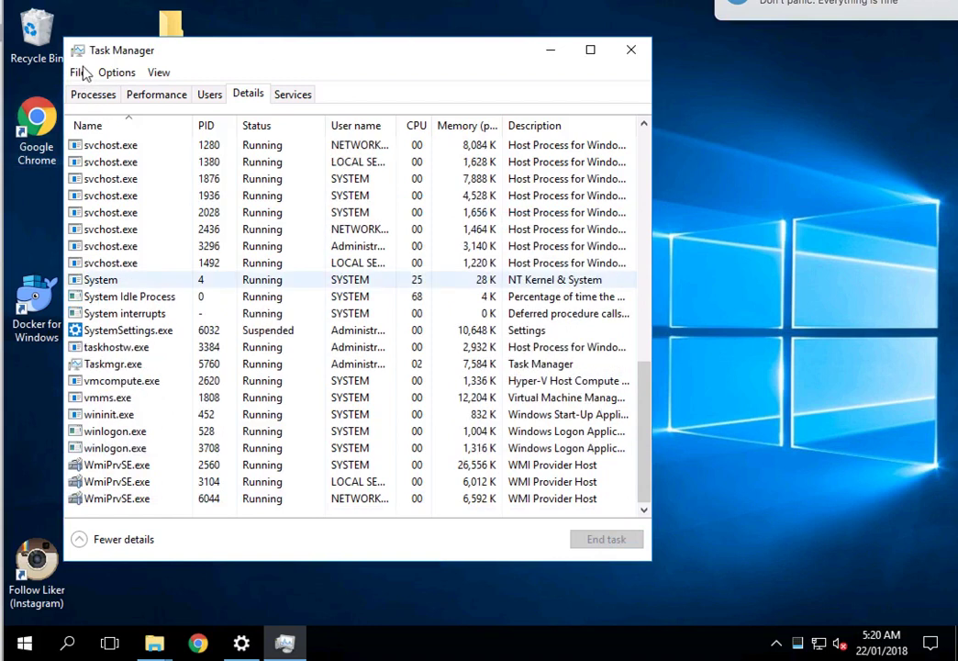
pyautogui.hotkey('alt', 'F4')
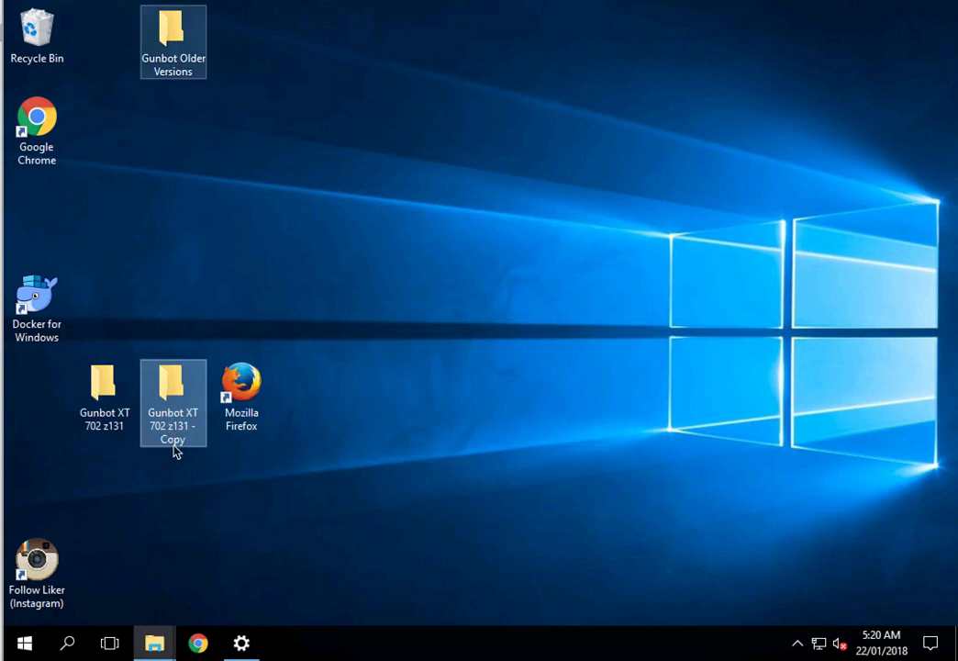
# Move the original Gunbot XT 702 z131 folder into the Gunbot Older Versions folder, leaving the copy on the desktop
pyautogui.keyDown('ctrl'); pyautogui.click(174, 41); pyautogui.keyUp('ctrl')
pyautogui.click(101, 397)
pyautogui.moveTo(161, 48); pyautogui.dragTo(163, 49)
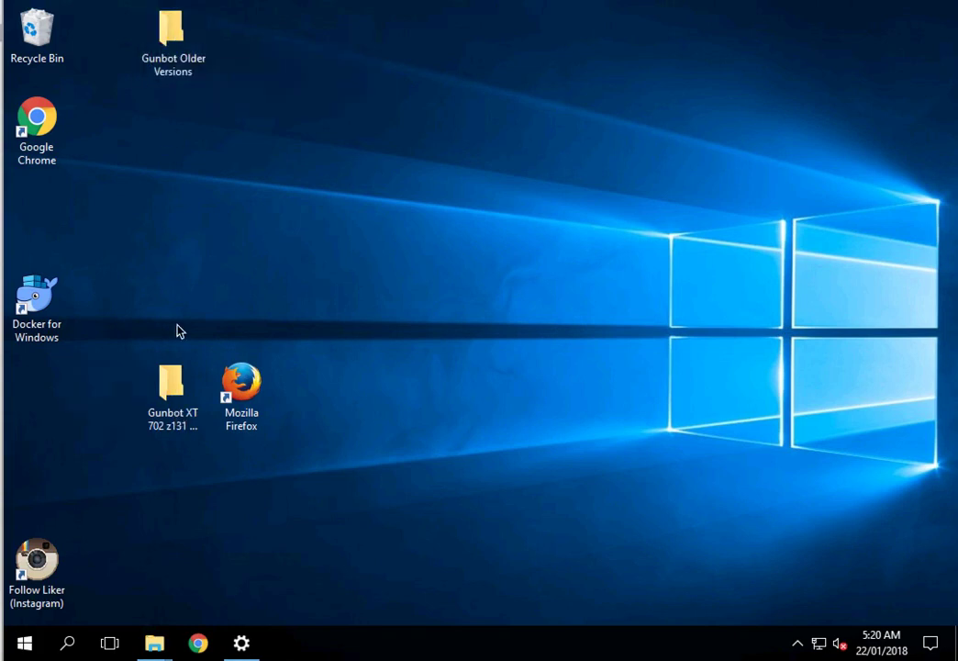
# Open the Gunbot XT 702 z131 - Copy folder and sort its contents by size, largest first
pyautogui.click(172, 395)
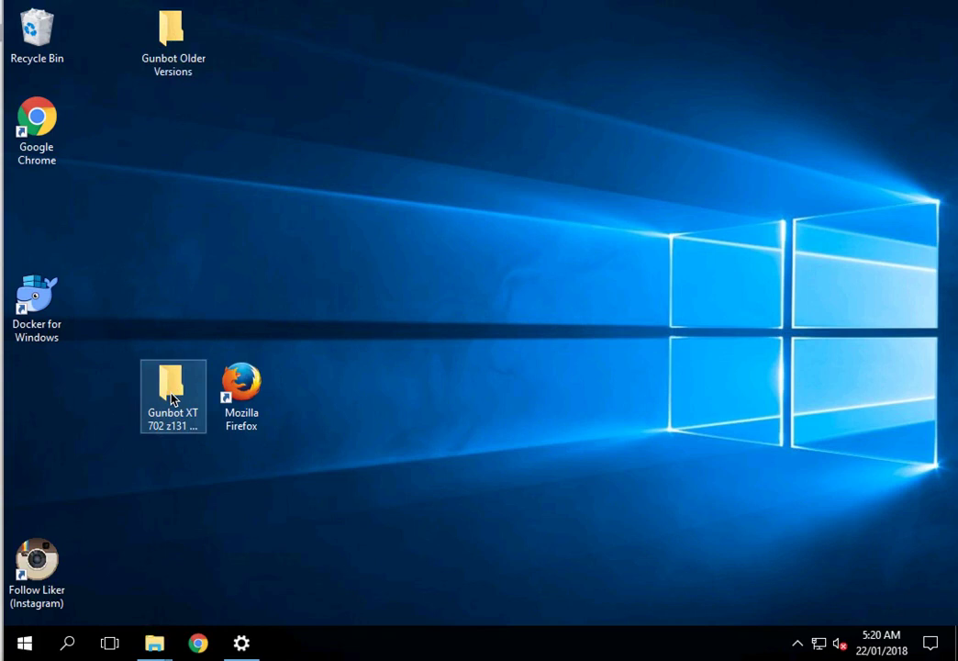
pyautogui.doubleClick(172, 397)
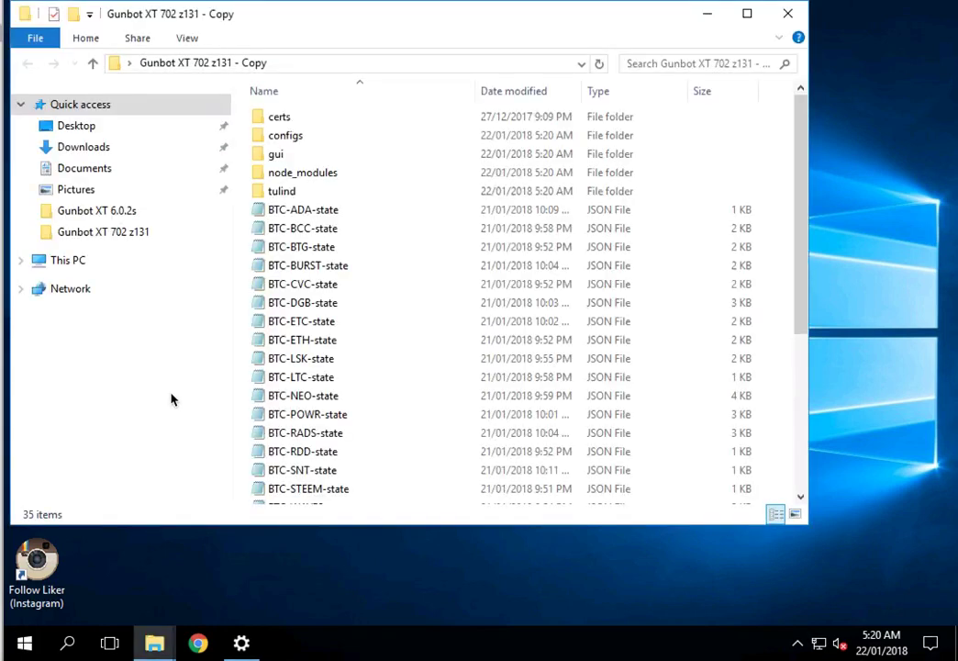
pyautogui.click(709, 92)
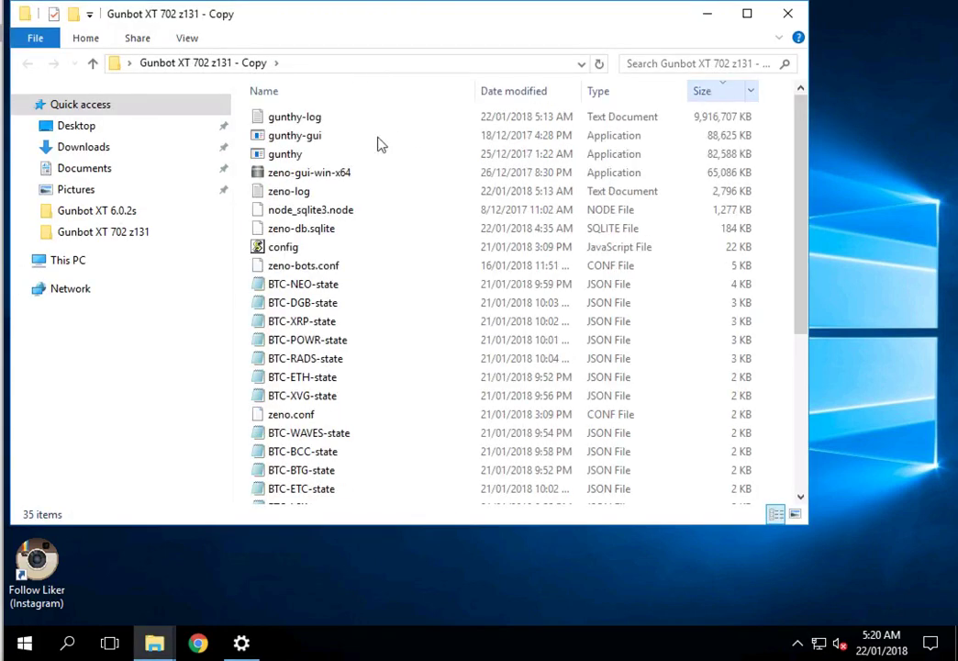
# Delete the gunthy-log text document from the Gunbot XT 702 z131 - Copy folder
pyautogui.click(303, 119)
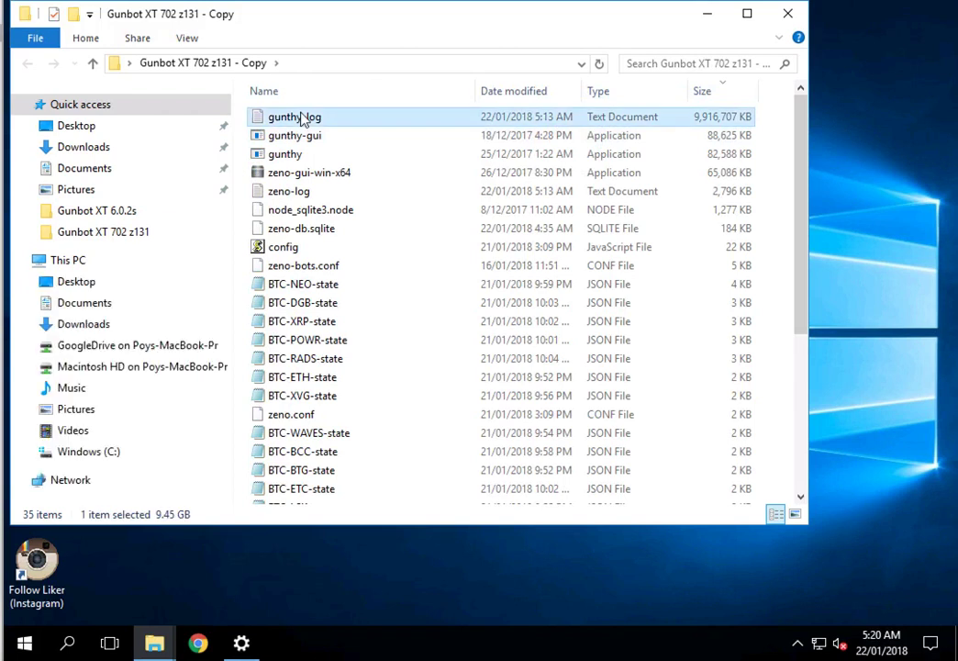
pyautogui.rightClick(303, 119)
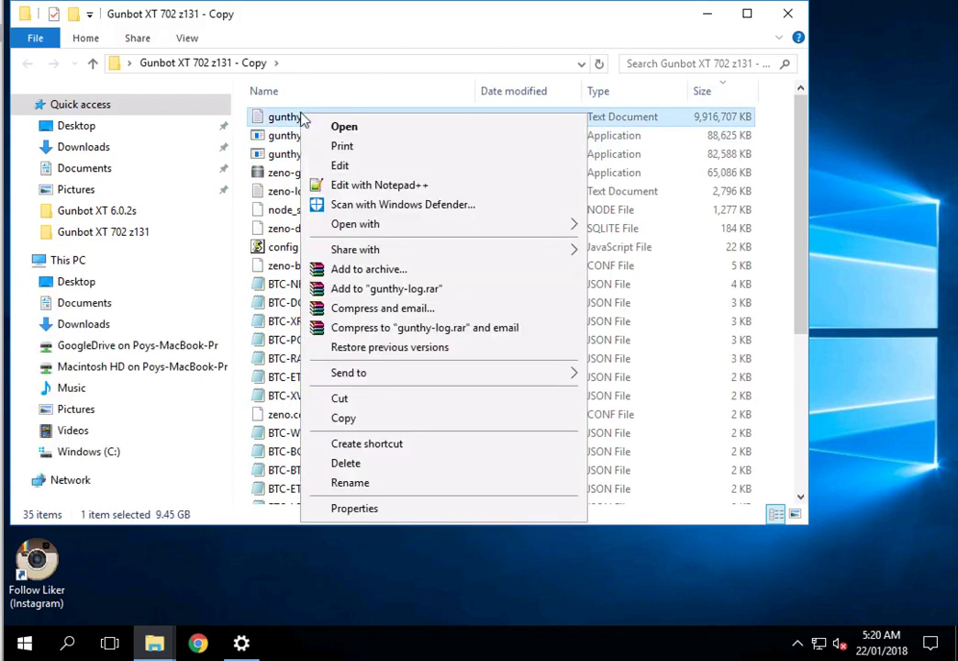
pyautogui.click(390, 465)
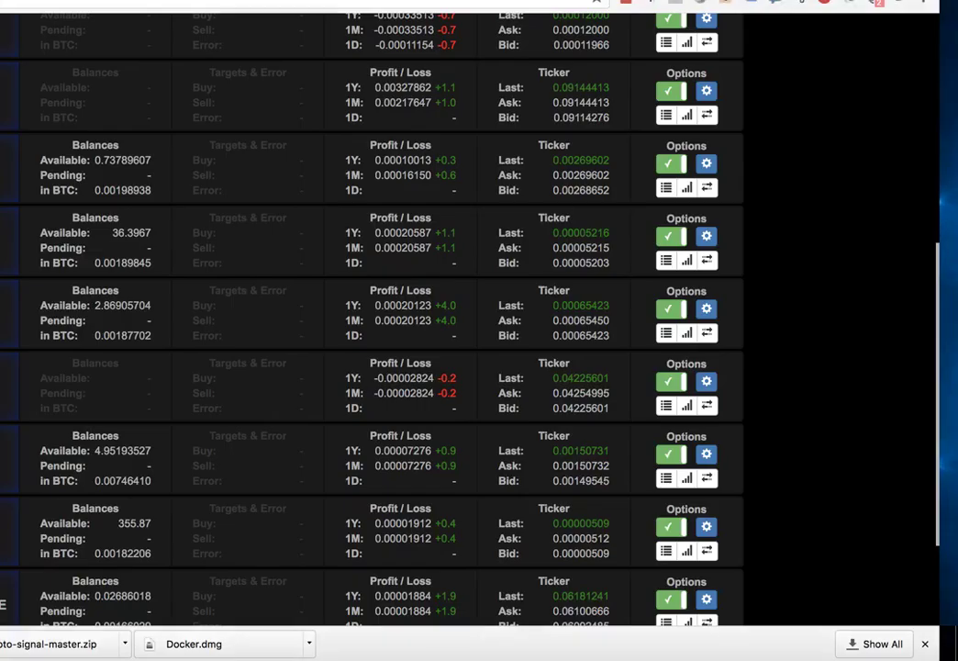
pyautogui.press('super+t')
pyautogui.press('super+w')
pyautogui.press('super+Tab')
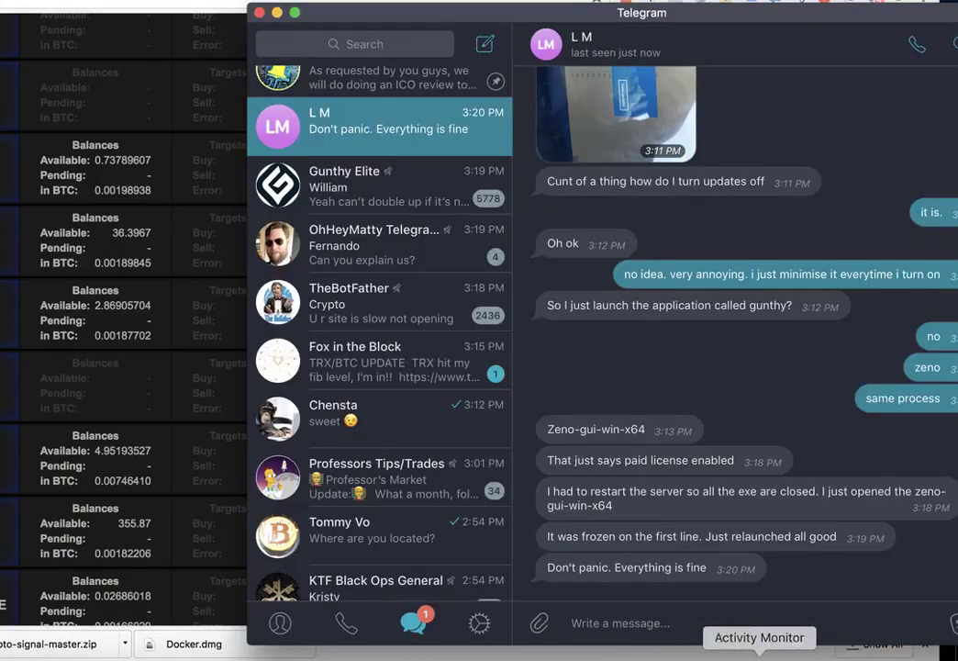
pyautogui.click(859, 654)
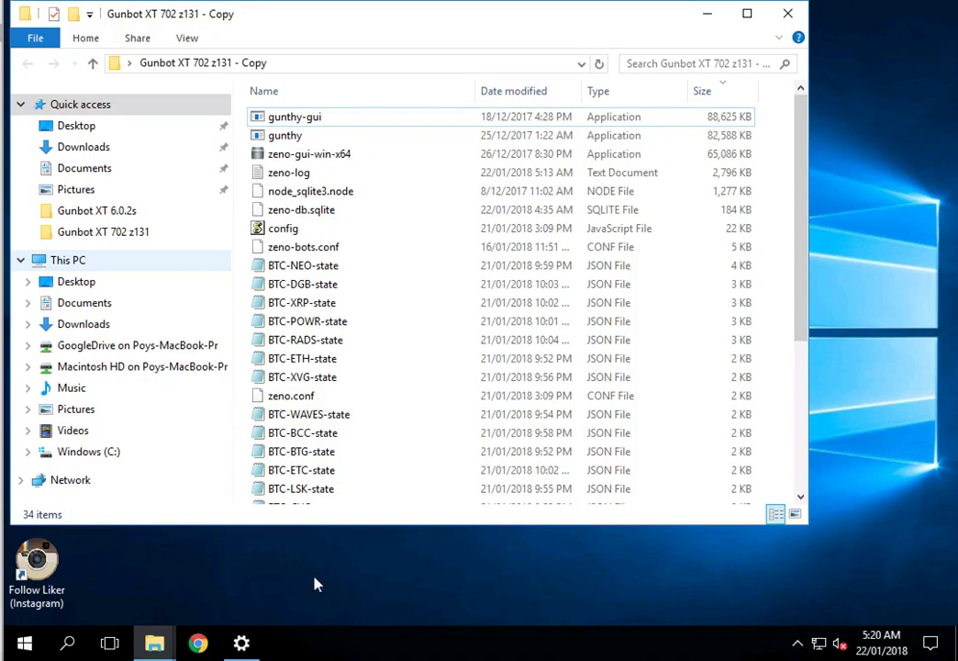
# Switch to Chrome and search Google for the Zeno GUI releases on GitHub
pyautogui.click(188, 646)
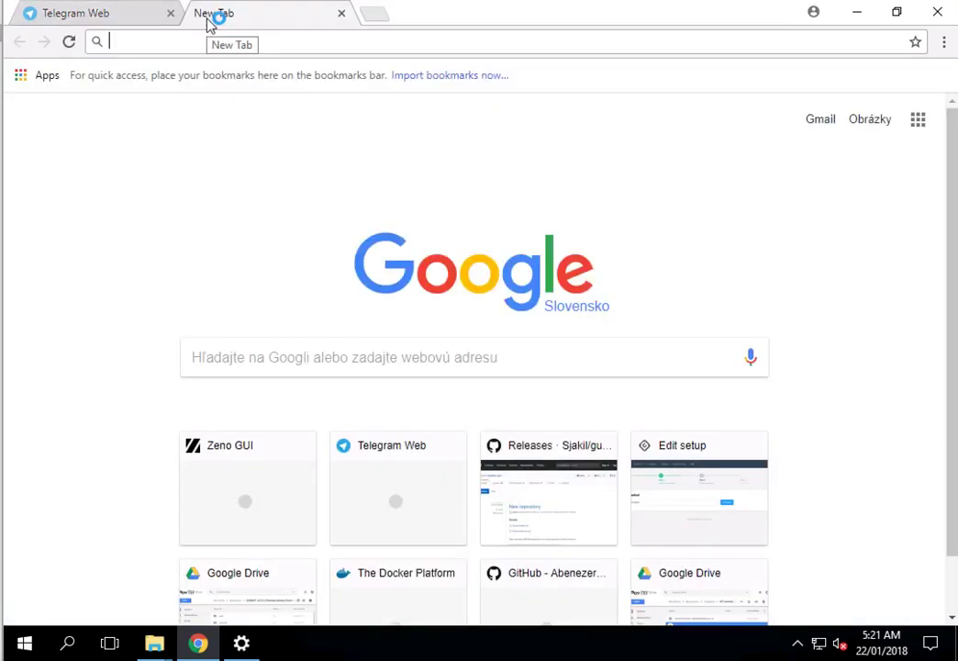
pyautogui.write('zenog')
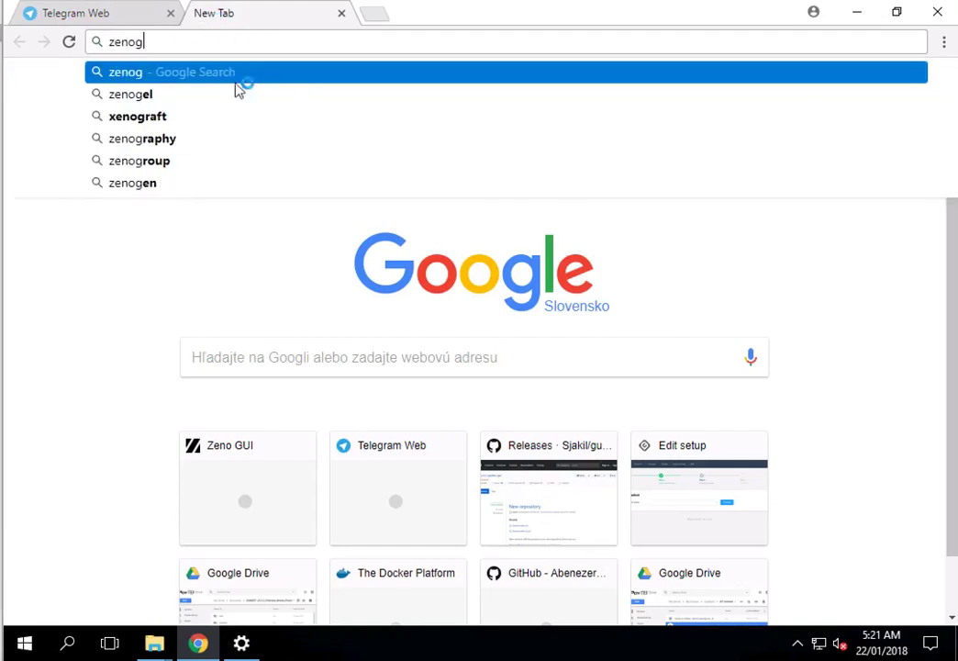
pyautogui.press('BackSpace')
pyautogui.write('gui r')
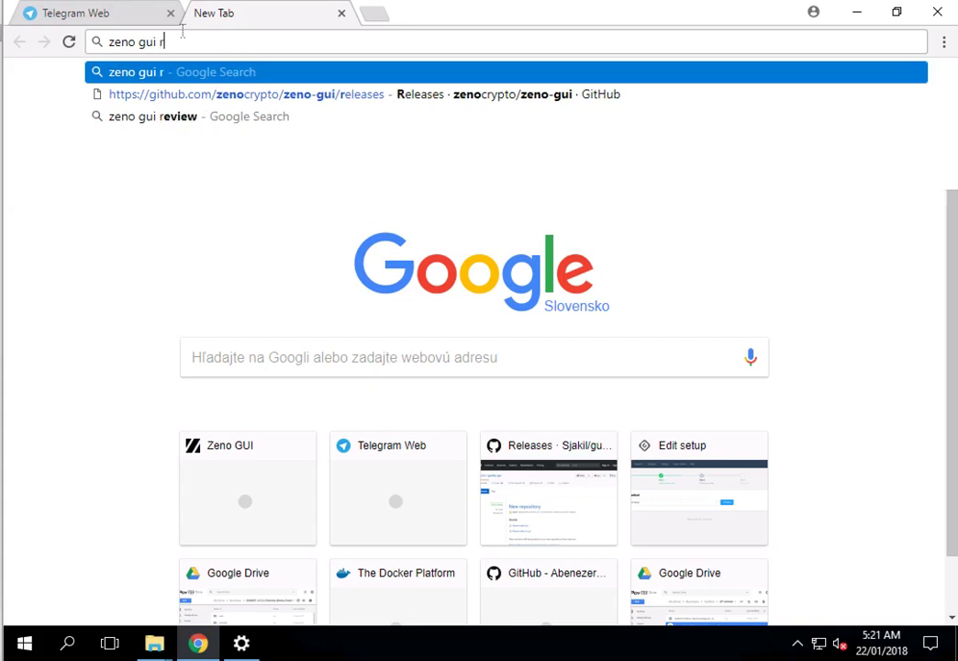
pyautogui.write('eleaes githhub')
pyautogui.press('Return')
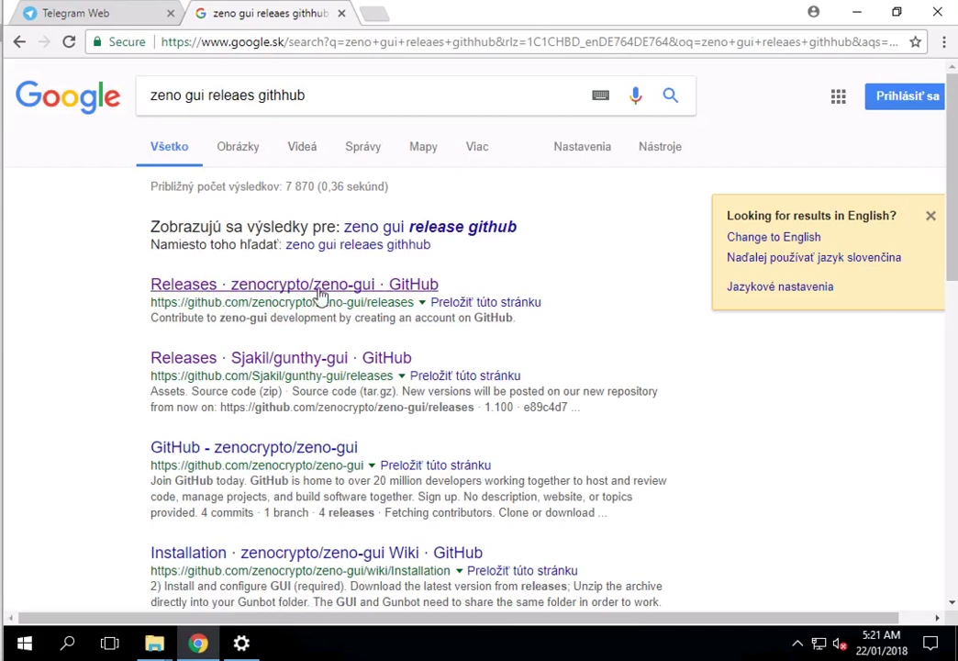
# Download zeno-gui-win-1.35.zip from the zenocrypto/zeno-gui releases page and close that page
pyautogui.click(320, 287)
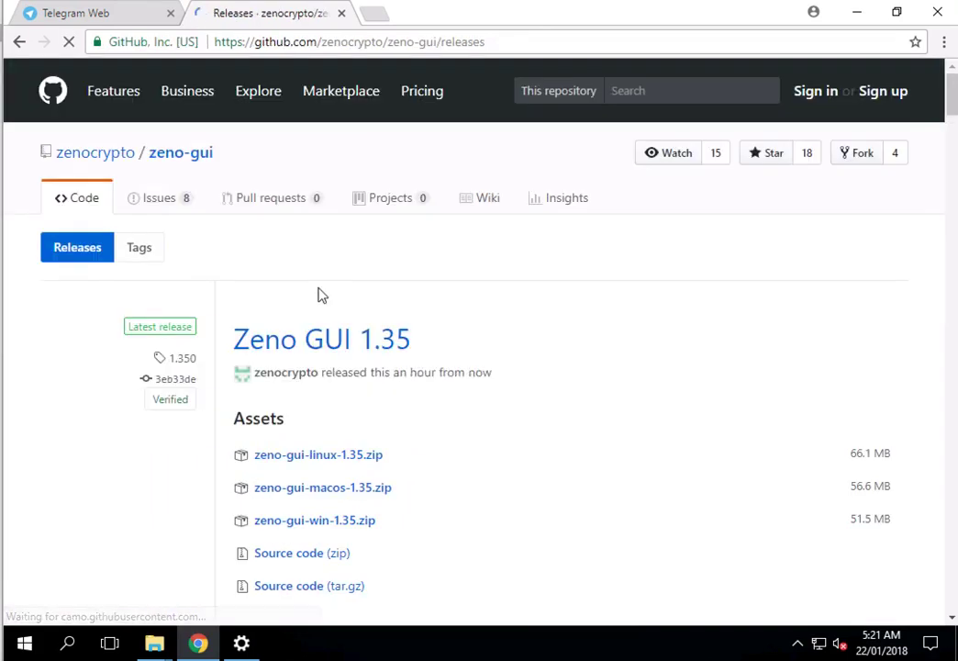
pyautogui.click(340, 527)
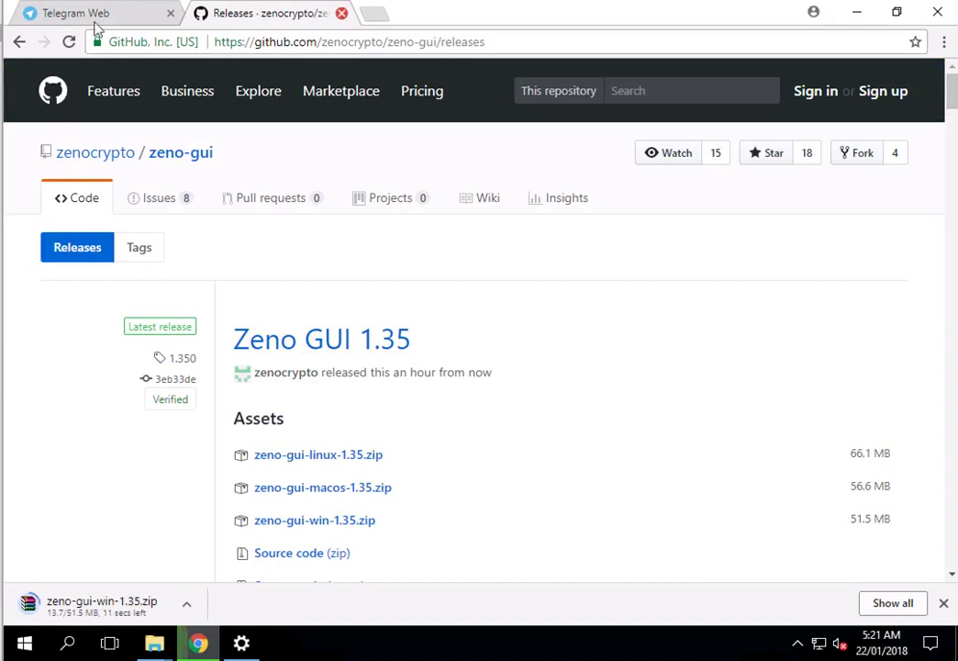
pyautogui.click(341, 14)
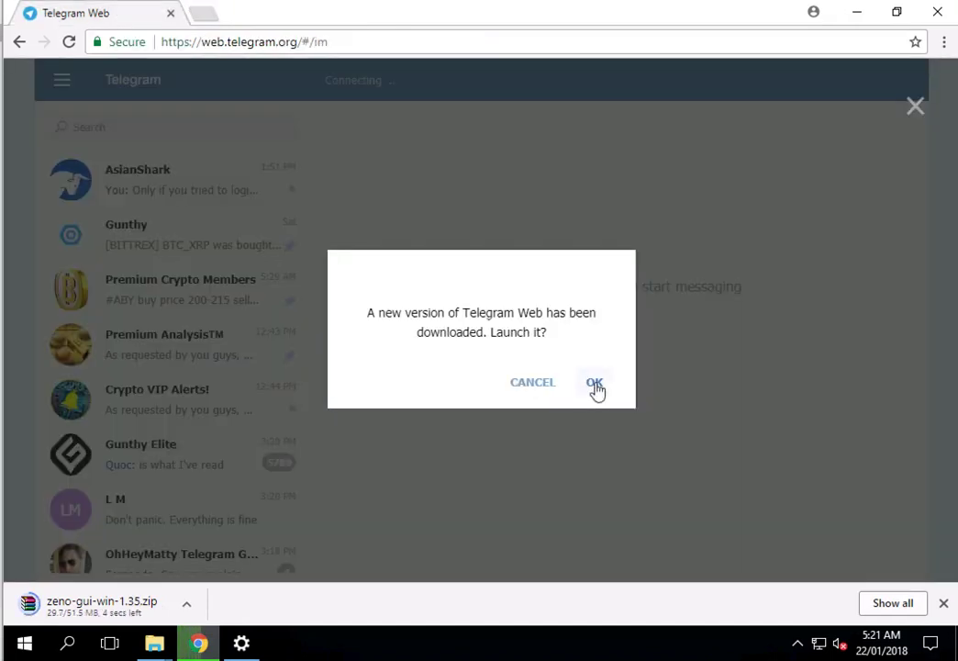
pyautogui.click(593, 385)
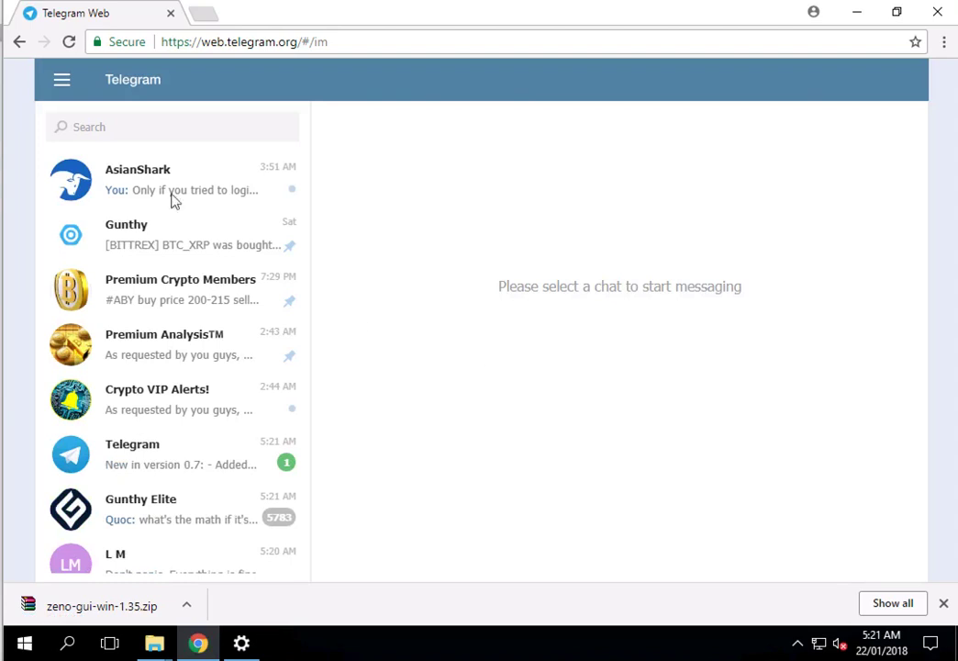
pyautogui.click(150, 130)
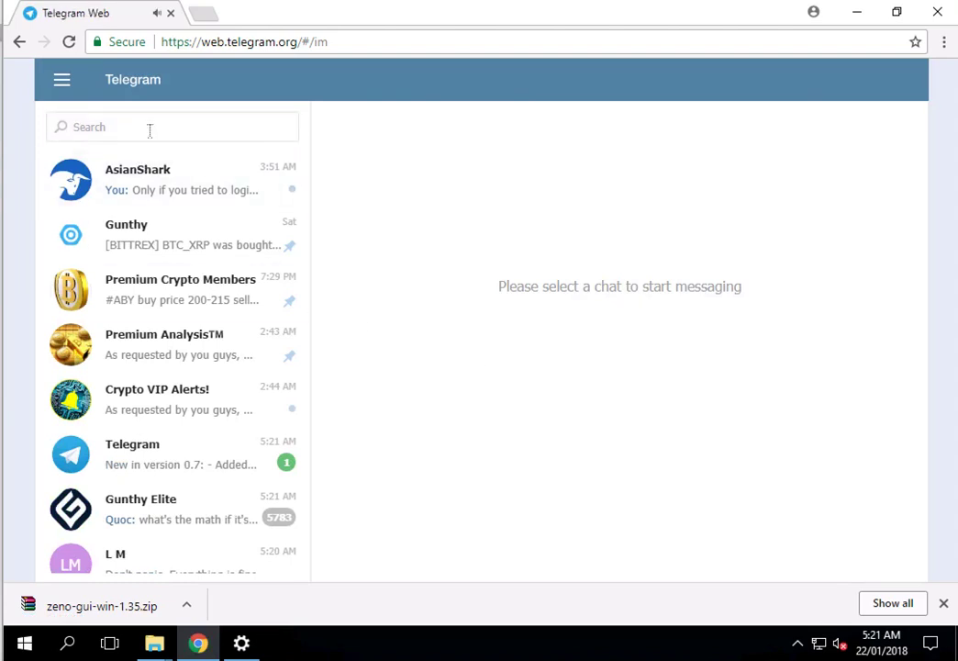
pyautogui.write('@zeno_gui')
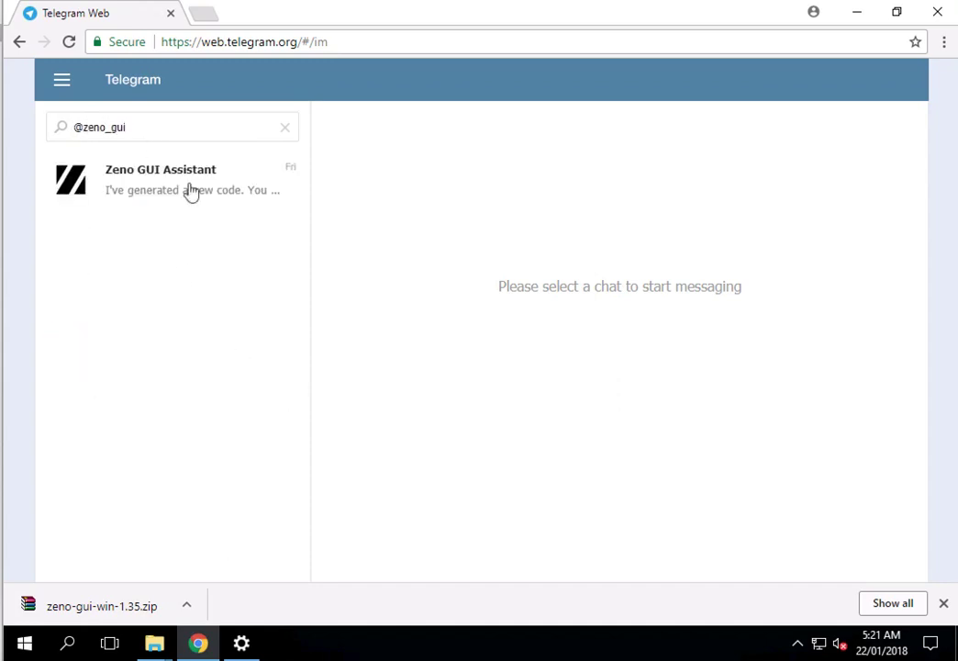
pyautogui.click(188, 191)
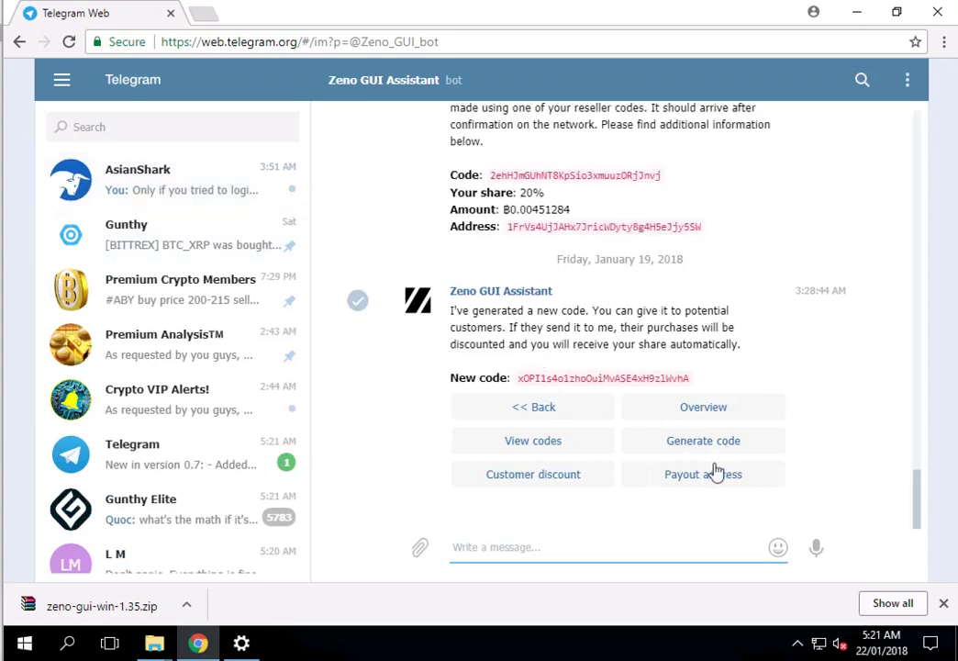
# Request a license file for Zeno GUI version 1.35 from the assistant bot and download zeno-license.file
pyautogui.click(536, 420)
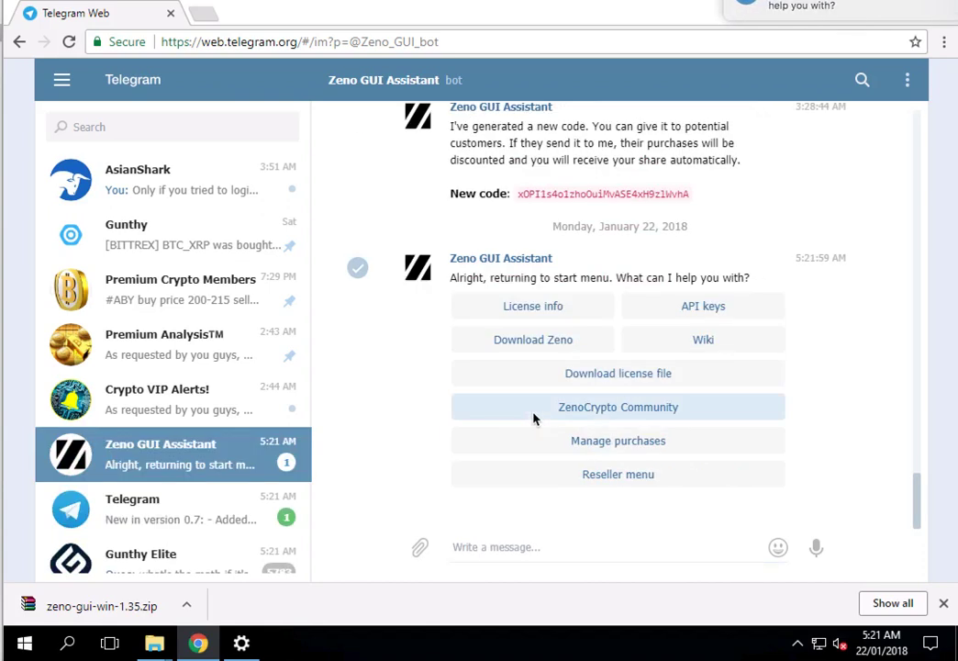
pyautogui.click(597, 376)
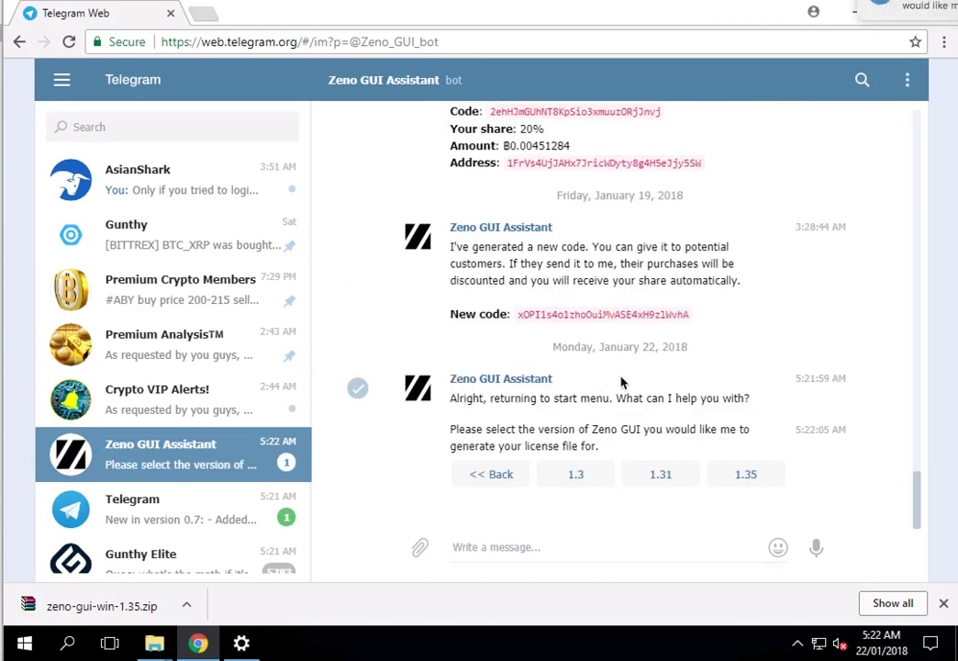
pyautogui.click(745, 477)
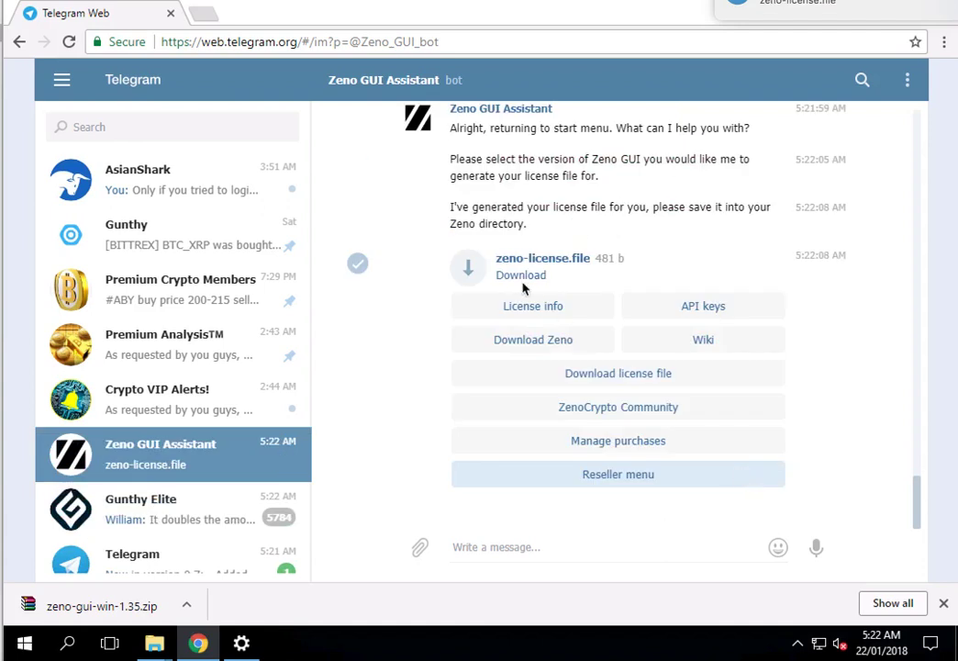
pyautogui.click(512, 275)
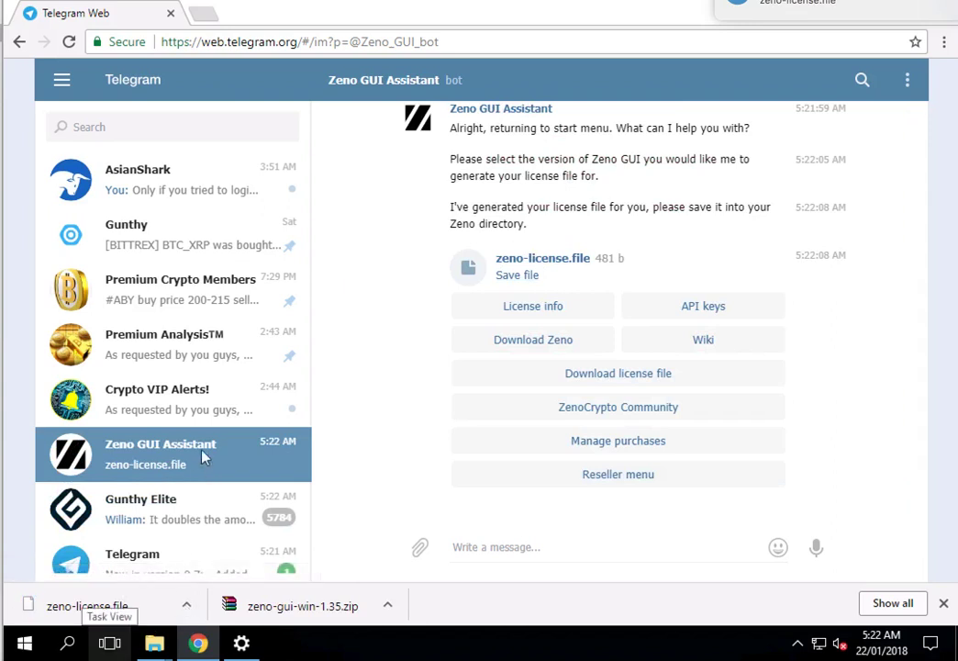
# Show the downloaded zeno-license.file in the Downloads folder, minimize Chrome and move the Downloads window aside
pyautogui.click(185, 602)
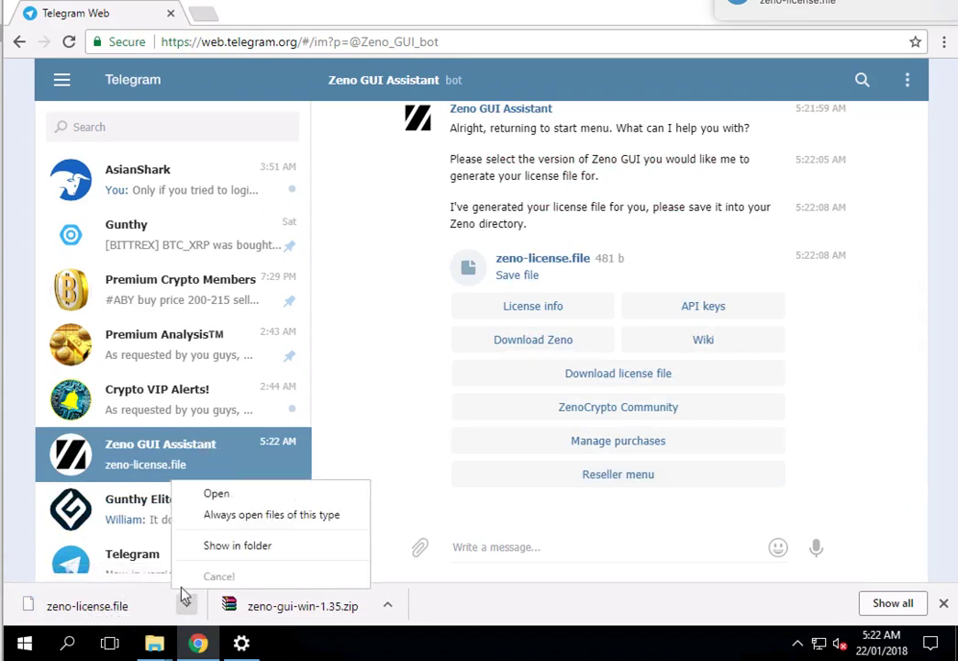
pyautogui.click(214, 549)
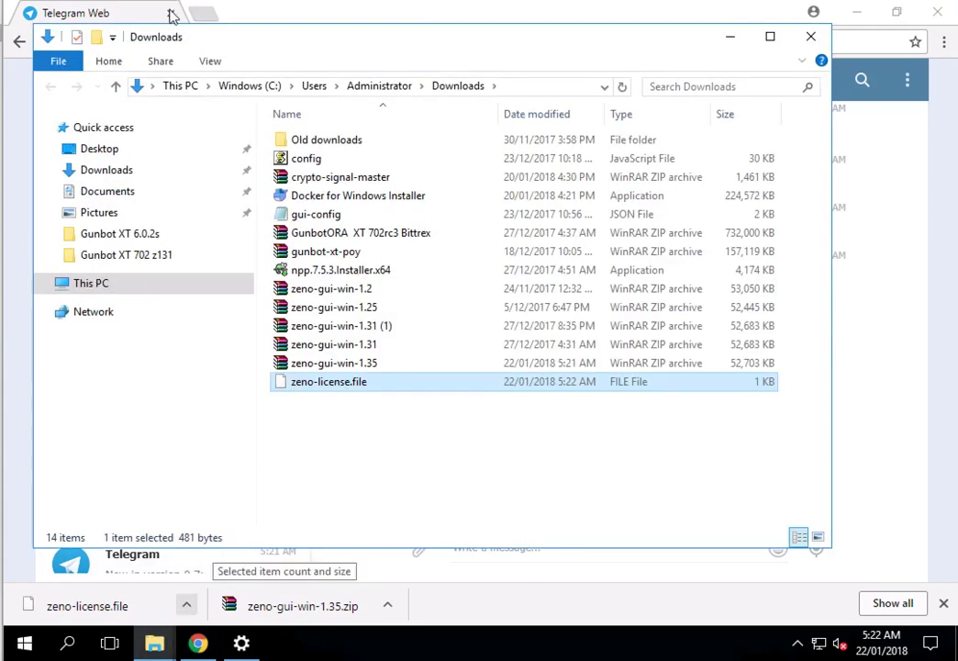
pyautogui.click(857, 14)
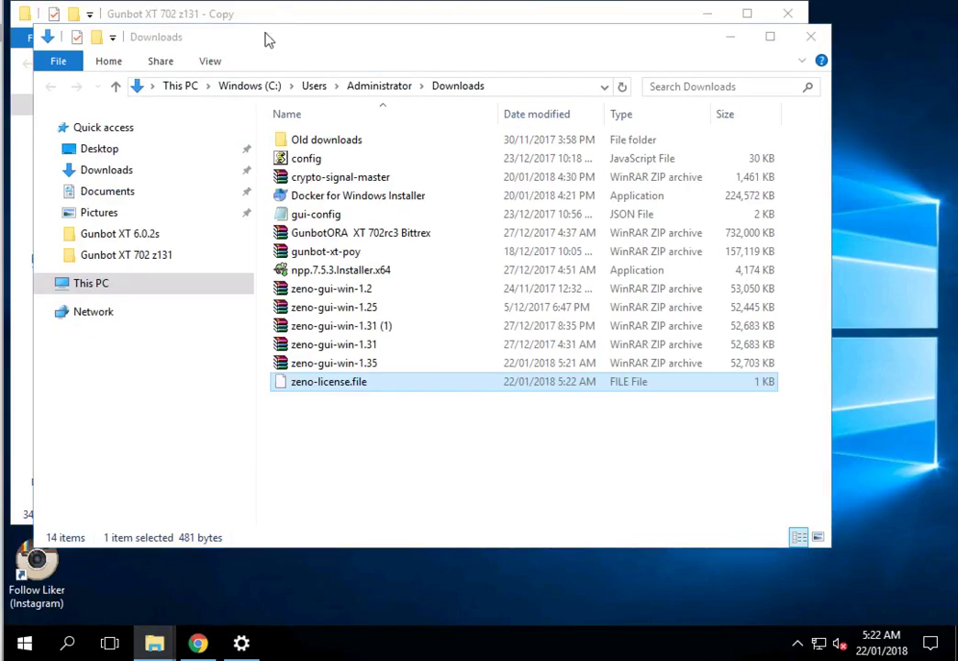
pyautogui.moveTo(495, 46); pyautogui.dragTo(791, 17)
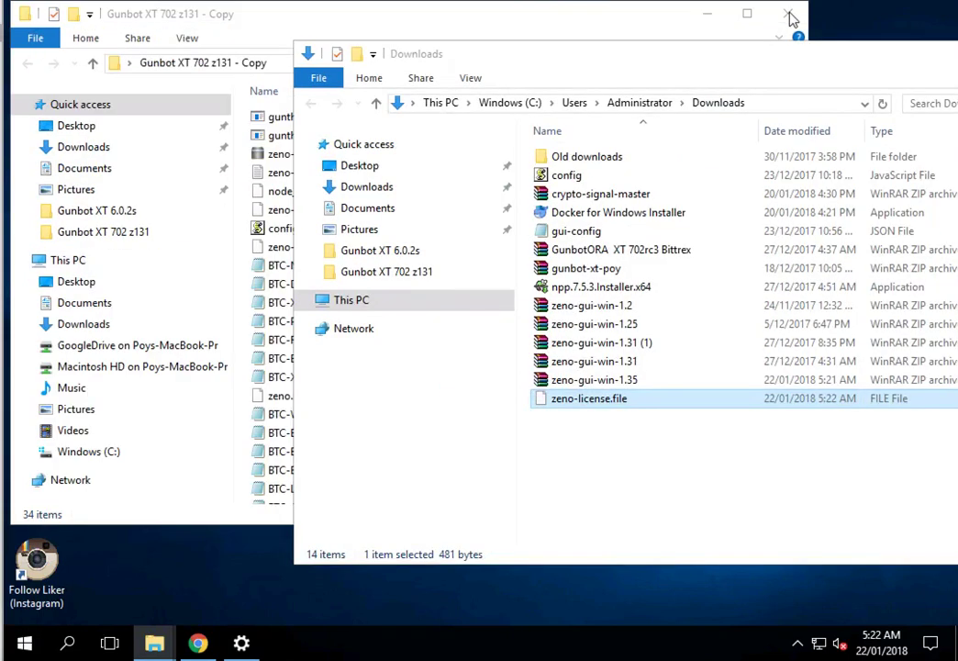
# Close the copied Gunbot folder's window and rename that folder on the desktop to Gunbot XT 702 z135
pyautogui.click(789, 15)
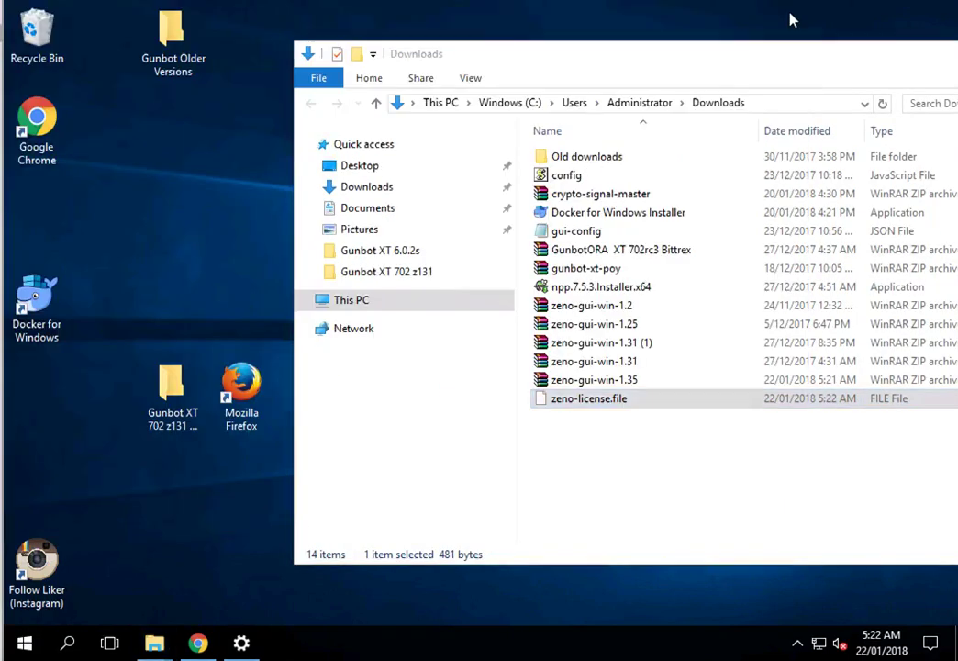
pyautogui.click(177, 416)
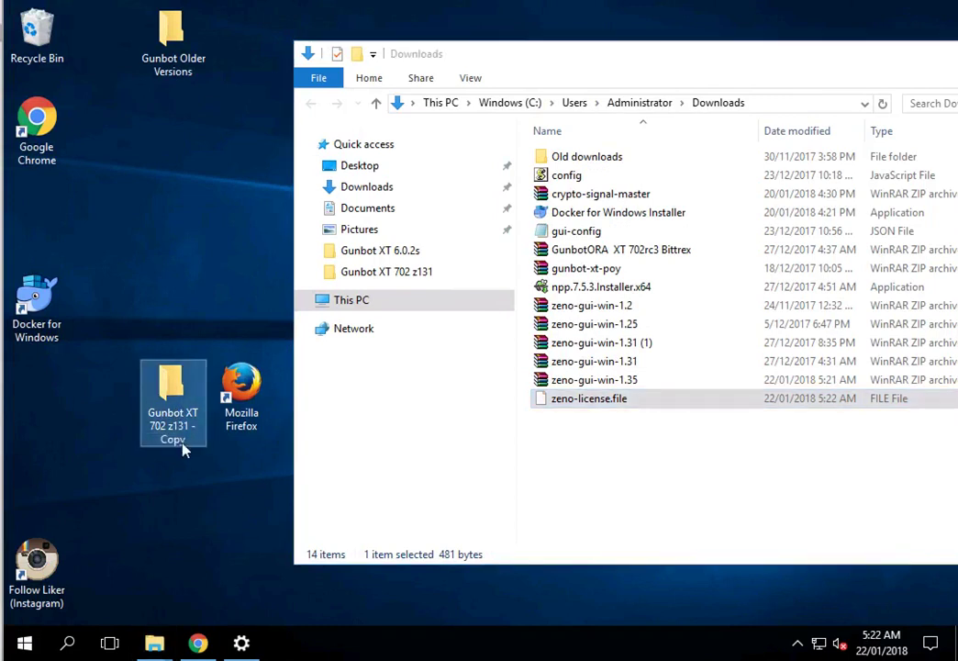
pyautogui.click(186, 426)
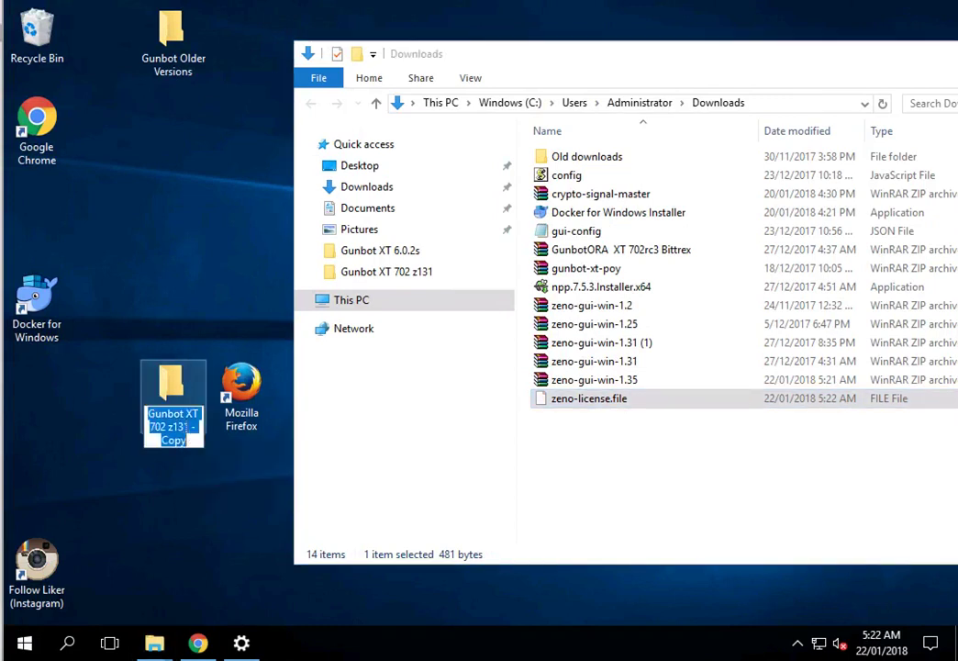
pyautogui.click(185, 425)
pyautogui.hotkey('ctrl', 'shift', 'End')
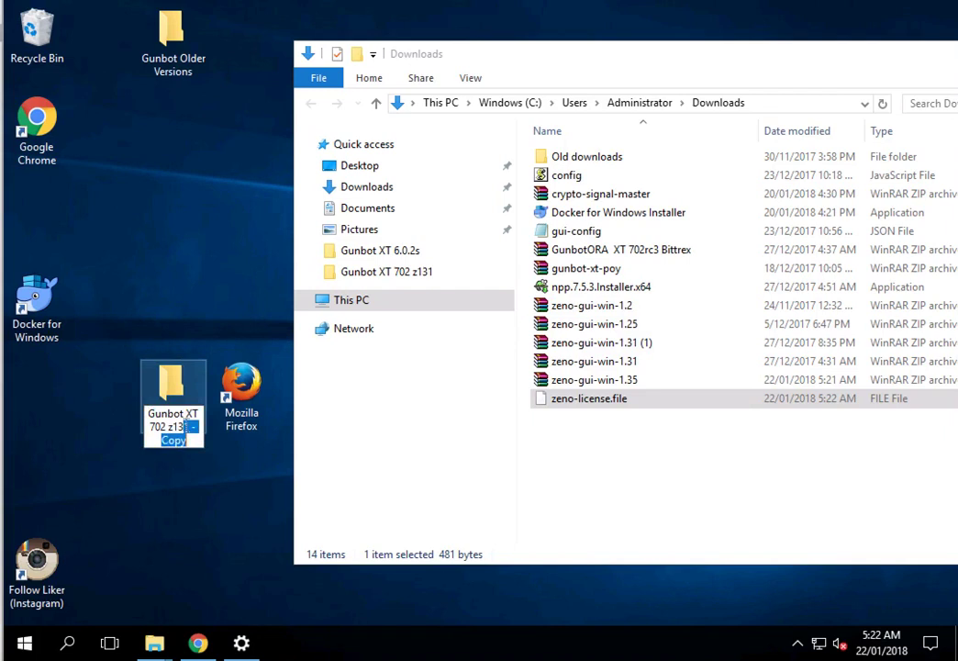
pyautogui.write('5')
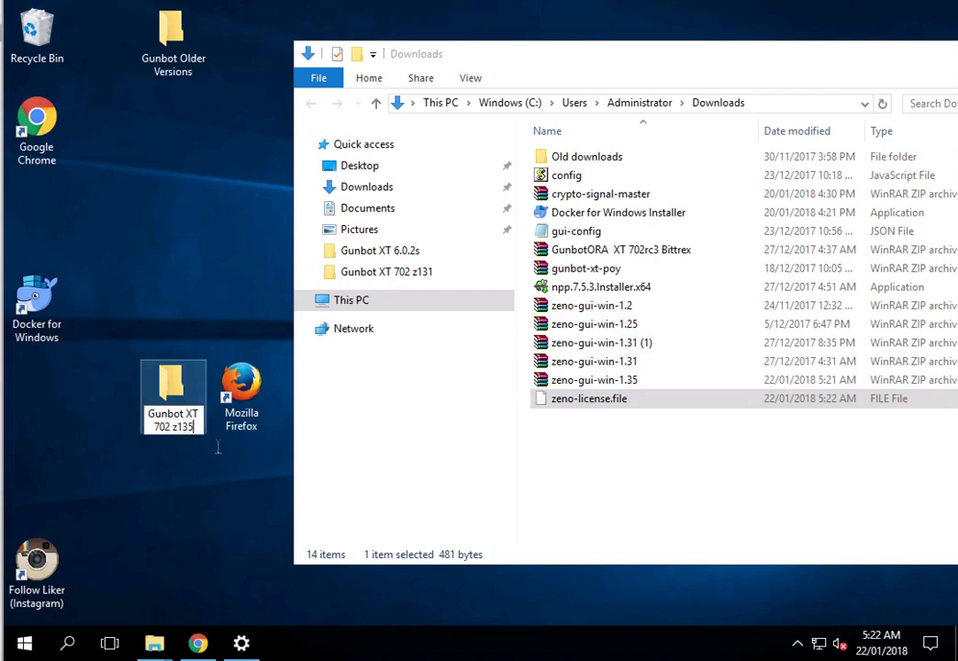
pyautogui.press('Return')
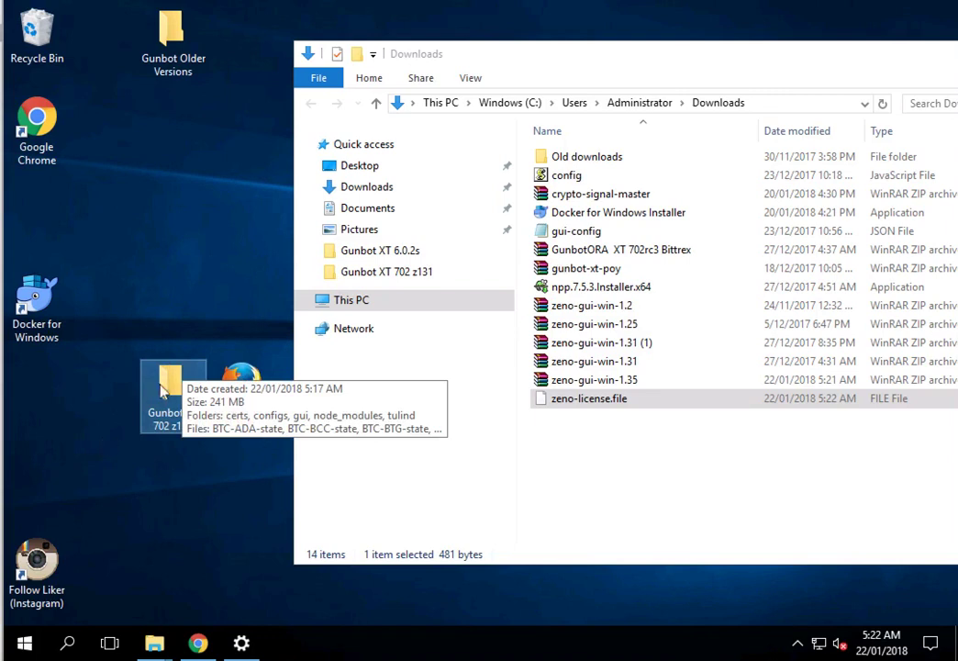
# Open the Gunbot XT 702 z135 folder and move zeno-license.file from Downloads into it, replacing the existing file
pyautogui.doubleClick(170, 390)
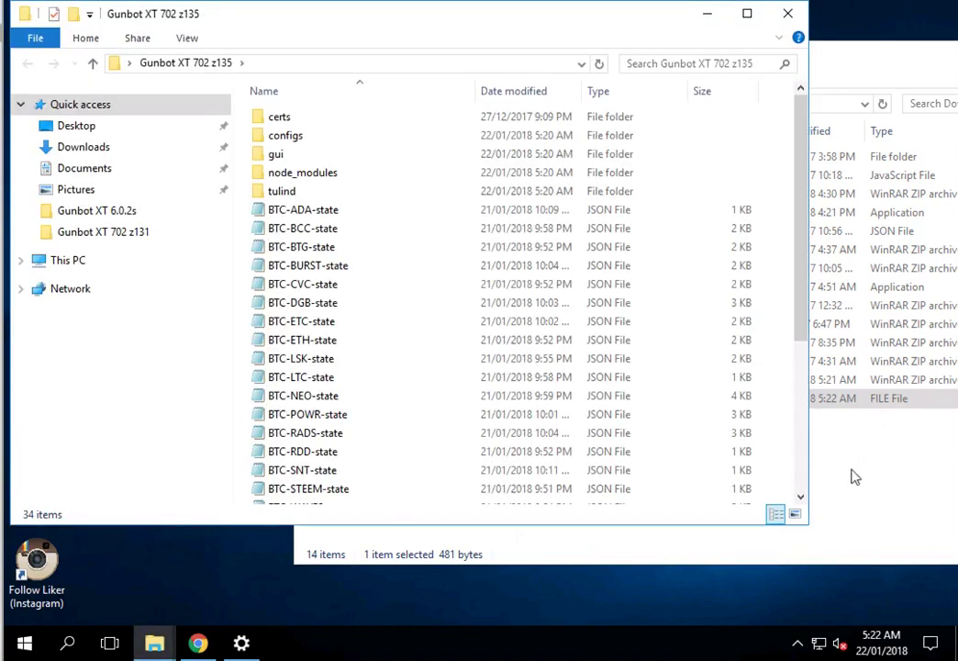
pyautogui.hotkey('alt', 'Tab')
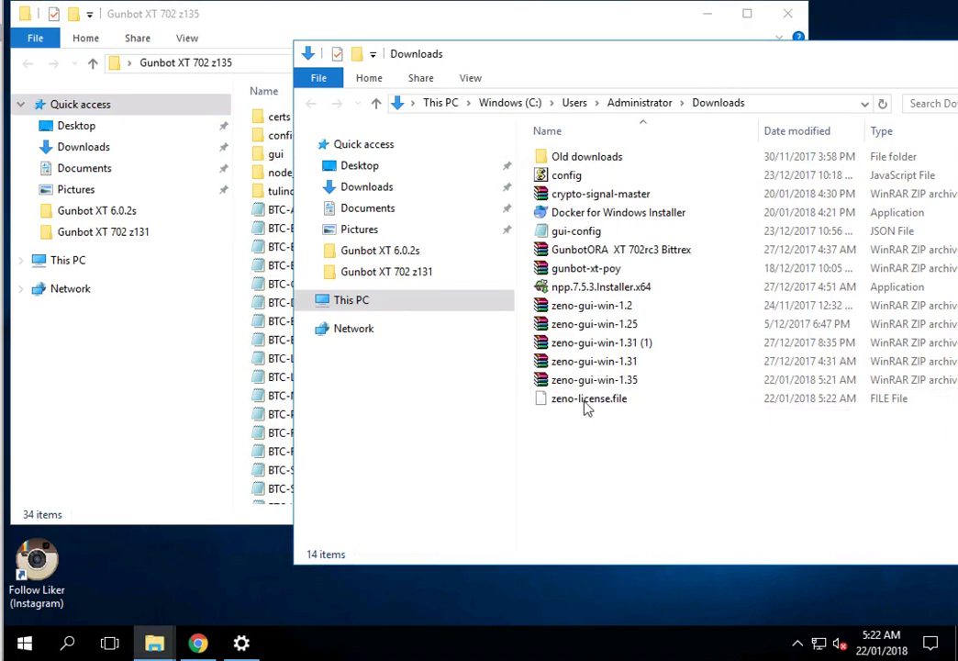
pyautogui.click(585, 406)
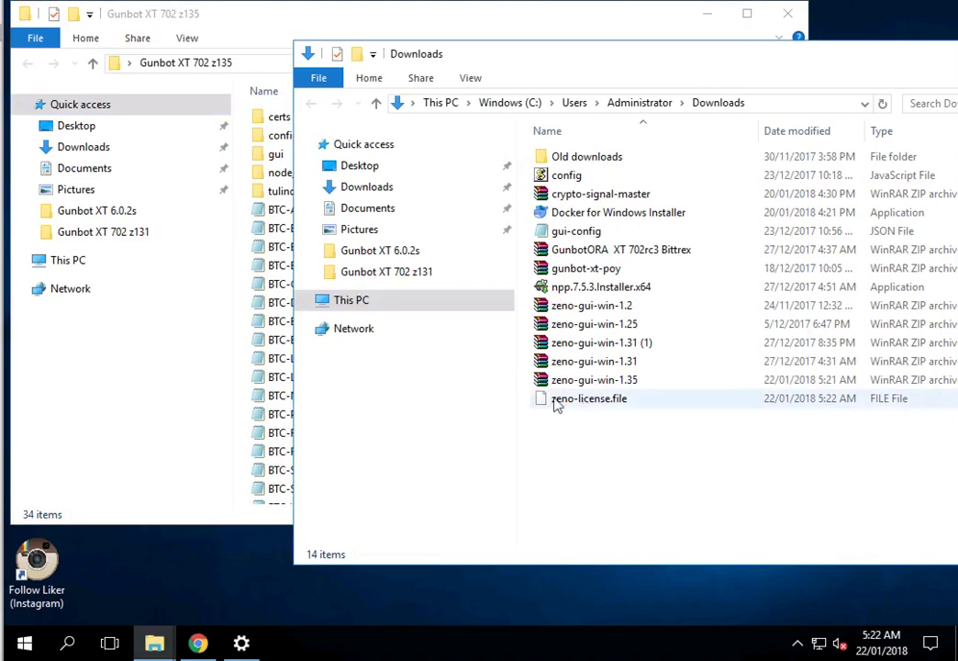
pyautogui.press('Return')
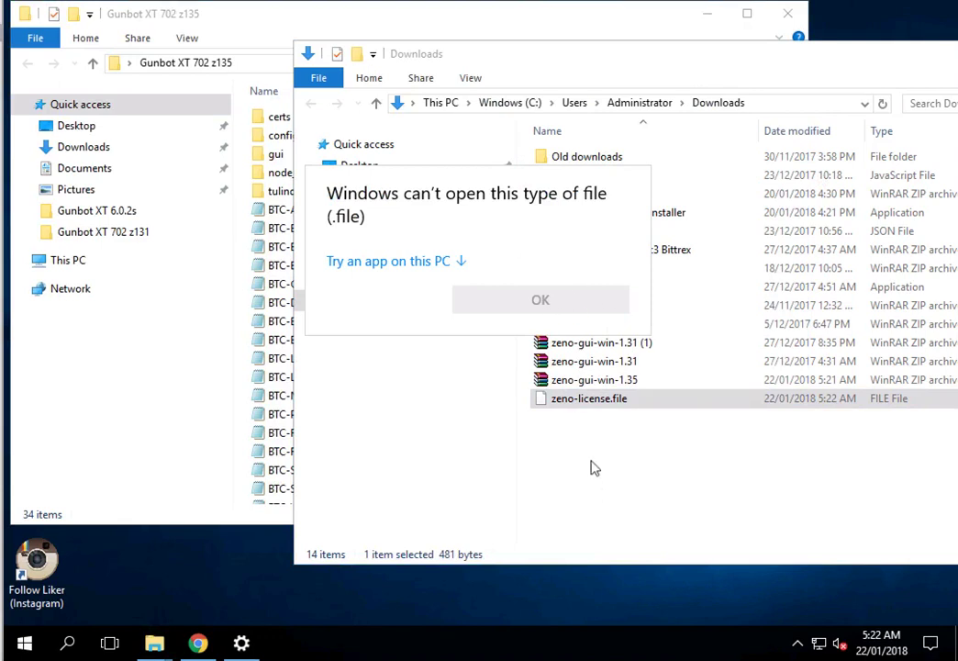
pyautogui.click(579, 408)
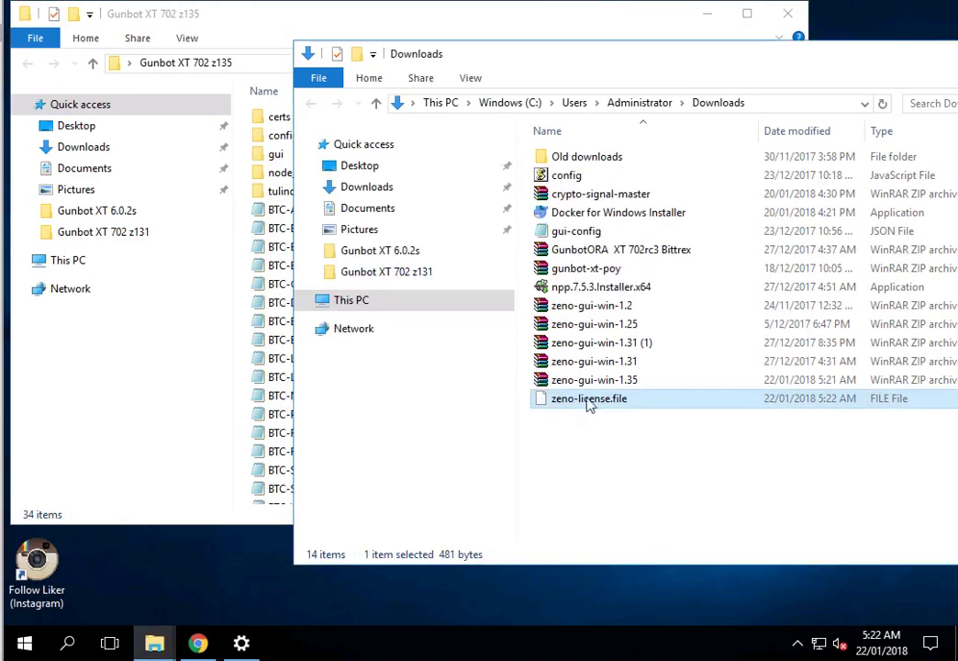
pyautogui.moveTo(589, 407); pyautogui.dragTo(278, 369)
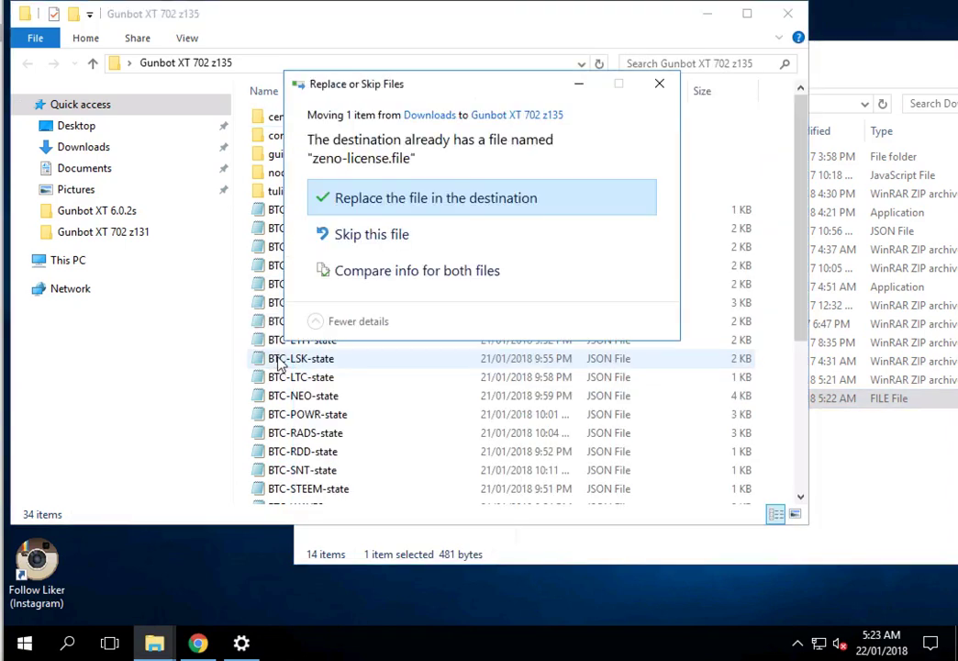
pyautogui.click(390, 207)
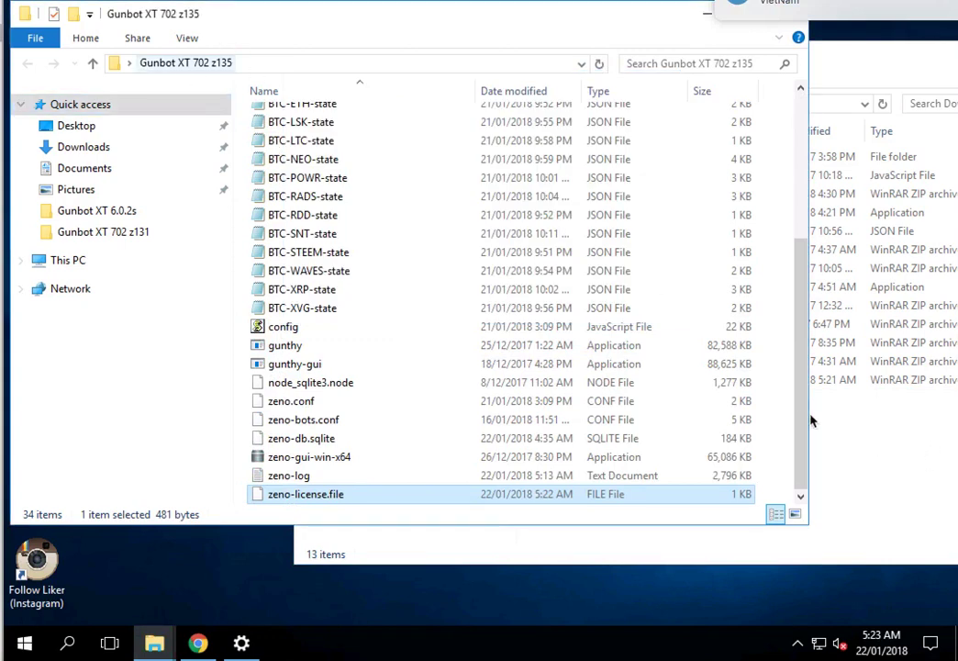
# Open the zeno-gui-win-1.35 archive from Downloads and dismiss the WinRAR purchase and expiry notices
pyautogui.click(873, 442)
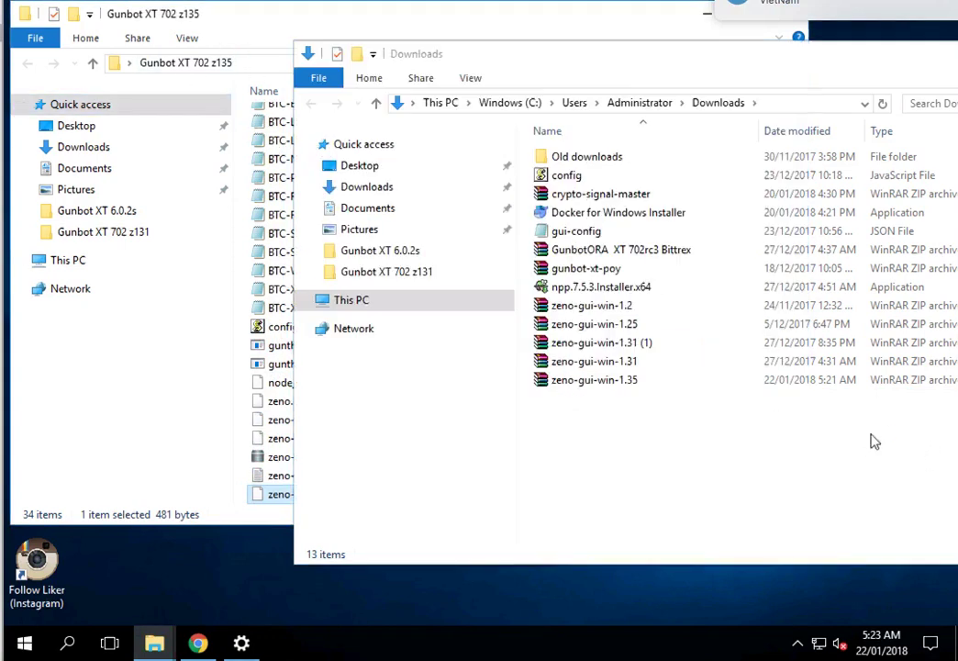
pyautogui.click(589, 383)
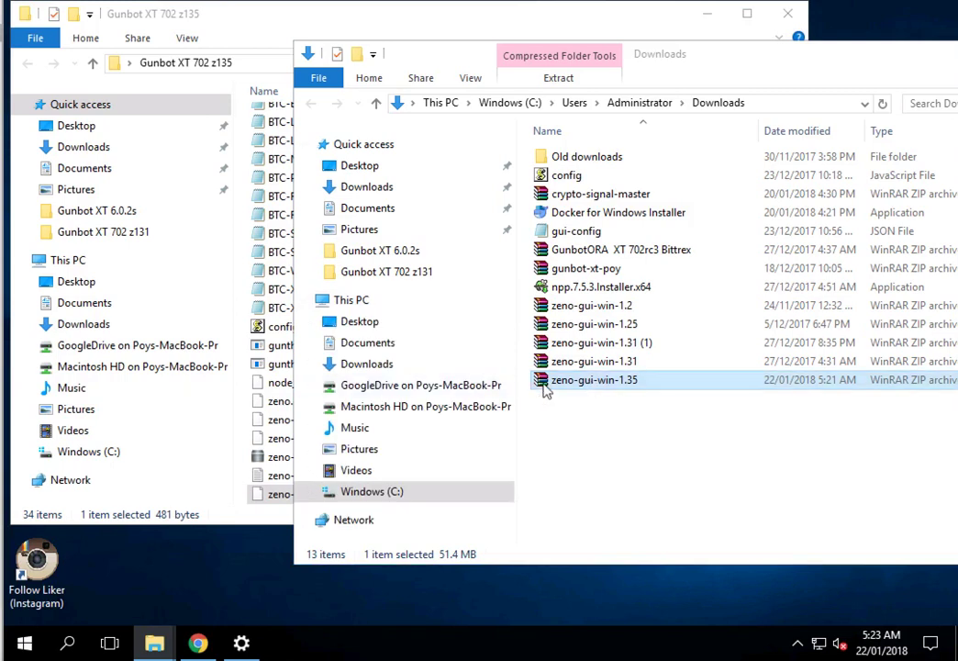
pyautogui.doubleClick(545, 380)
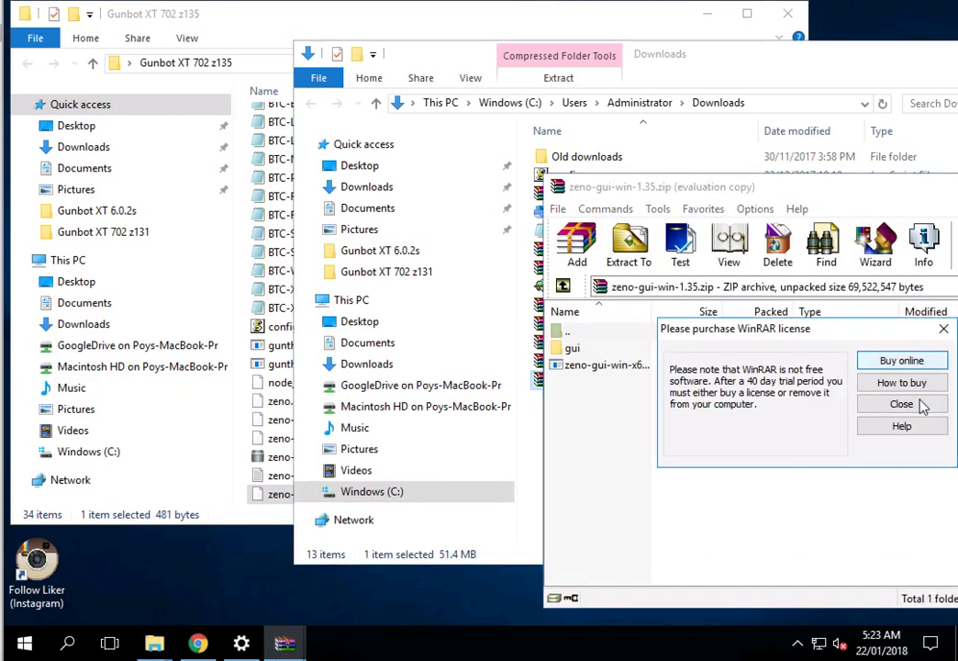
pyautogui.click(922, 407)
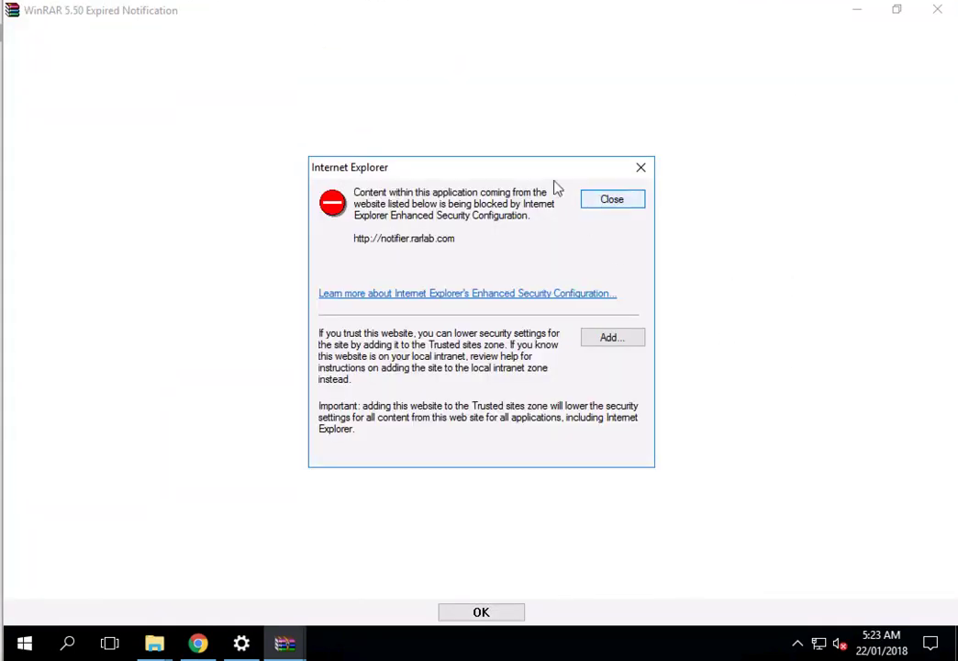
pyautogui.press('Return')
pyautogui.doubleClick(11, 13)
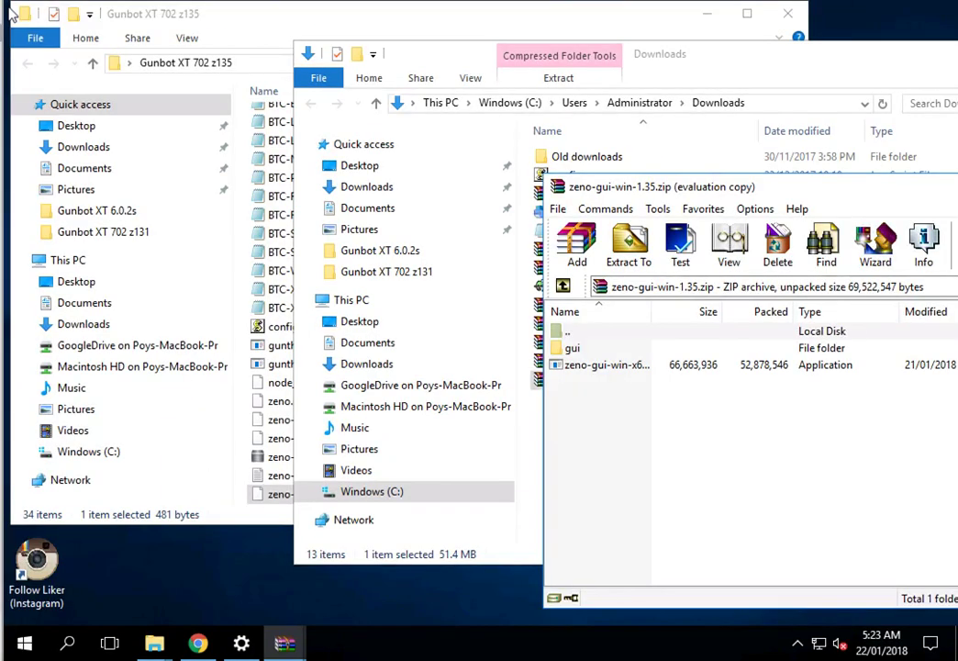
# Close the Downloads window and move the archive's entire contents into Gunbot XT 702 z135, replacing the files already there
pyautogui.hotkey('ctrl', 'a')
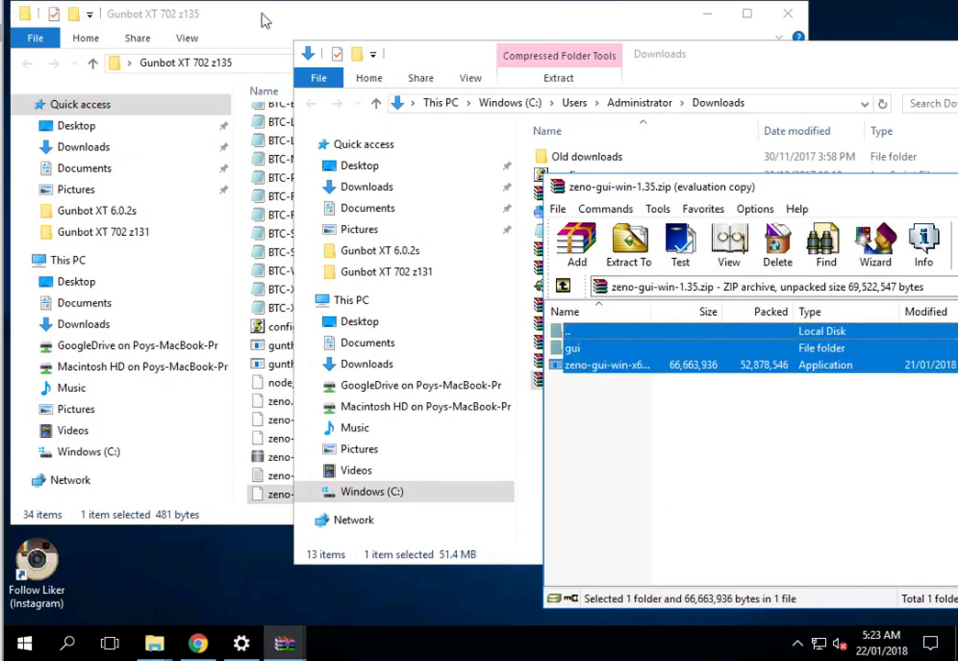
pyautogui.doubleClick(309, 55)
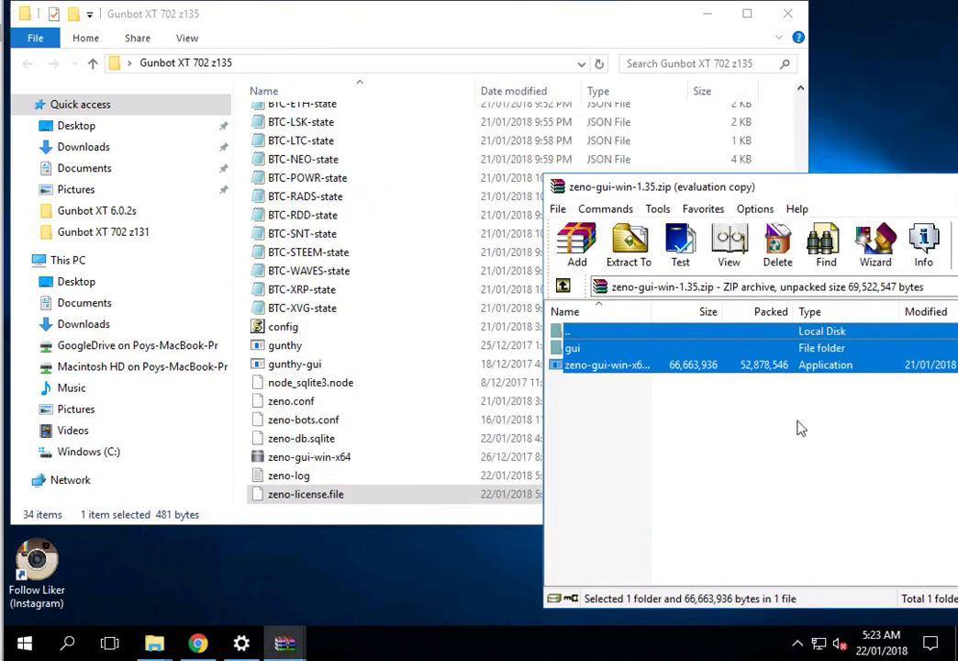
pyautogui.moveTo(590, 397); pyautogui.dragTo(333, 280)
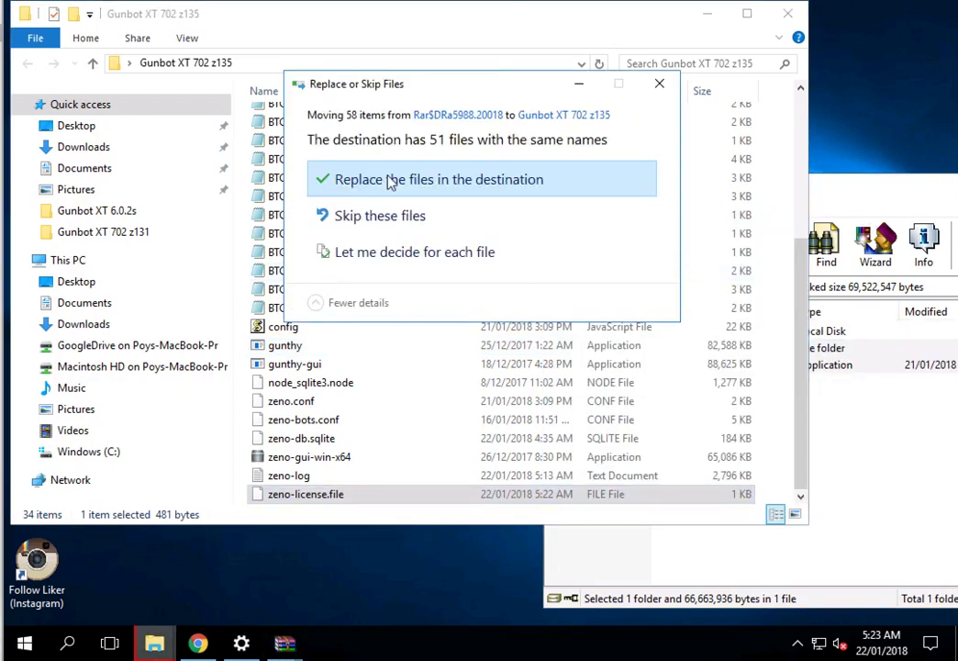
pyautogui.click(390, 179)
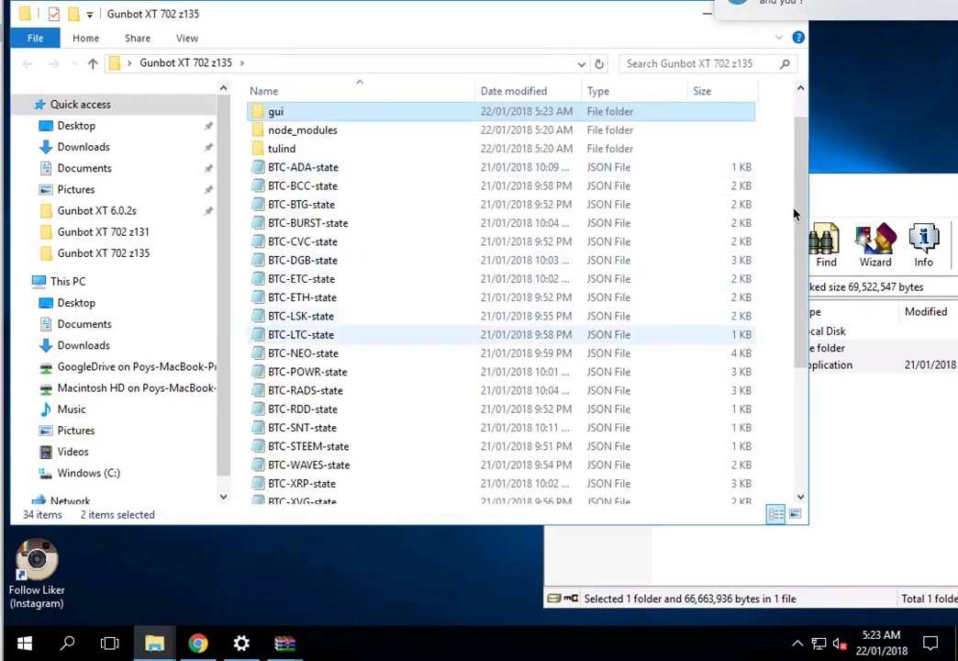
pyautogui.click(804, 449)
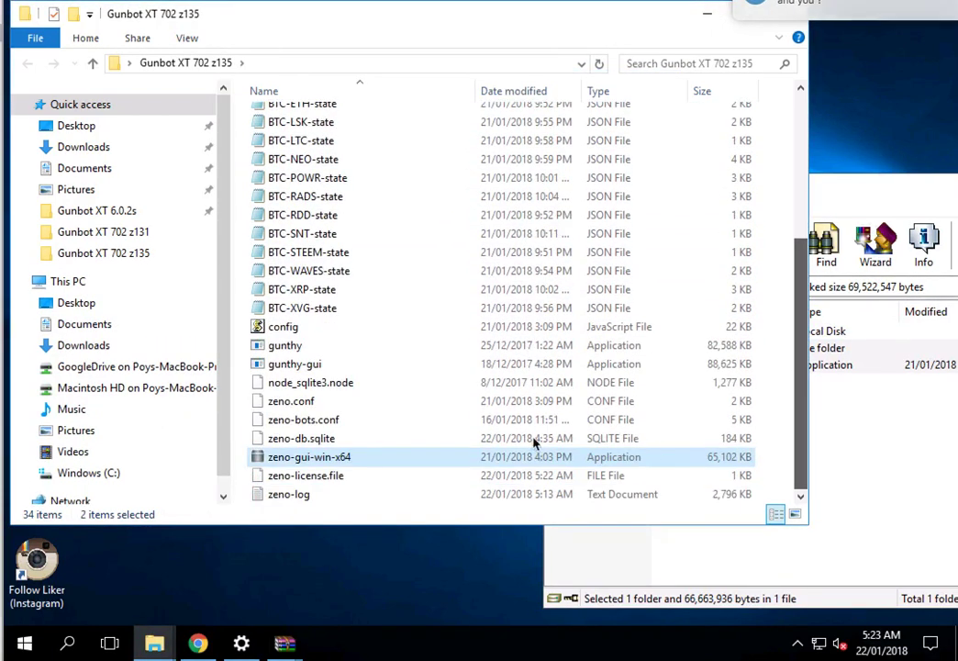
# Run zeno-gui-win-x64 from the Gunbot XT 702 z135 folder, close its console and start it again
pyautogui.doubleClick(304, 459)
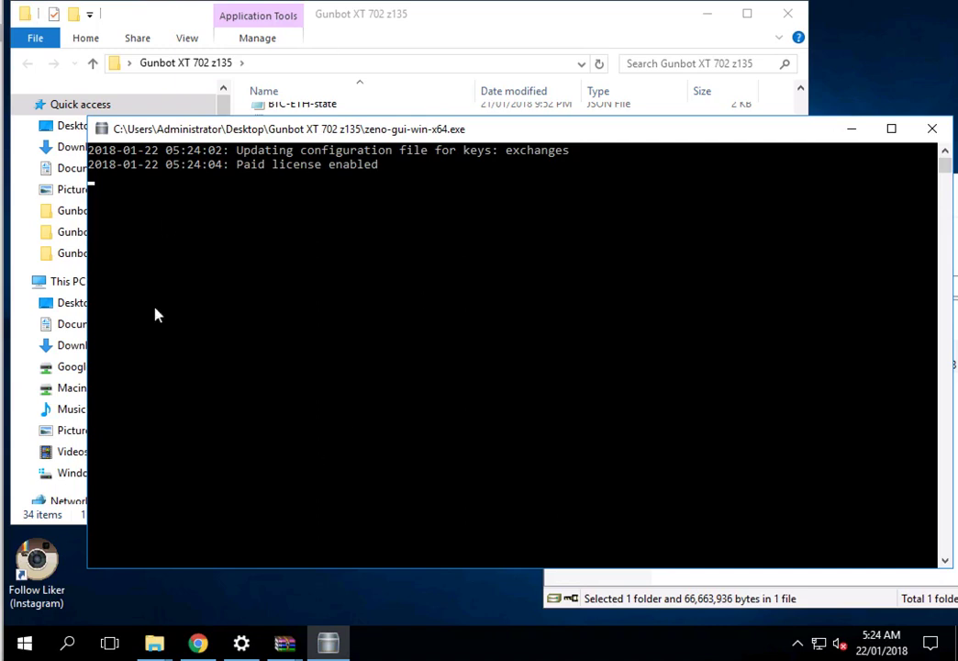
pyautogui.click(304, 461)
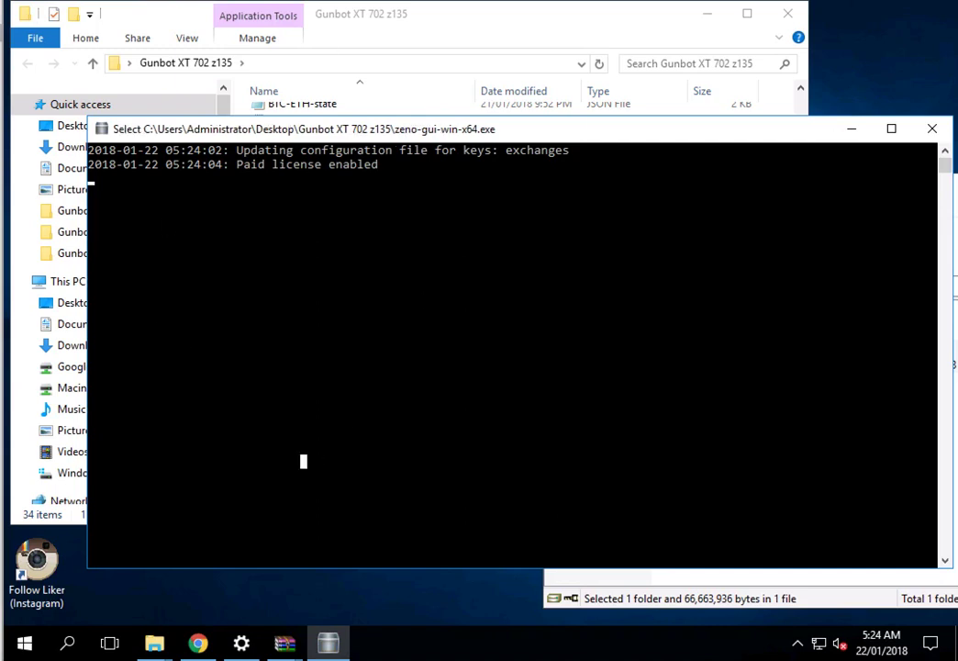
pyautogui.click(929, 129)
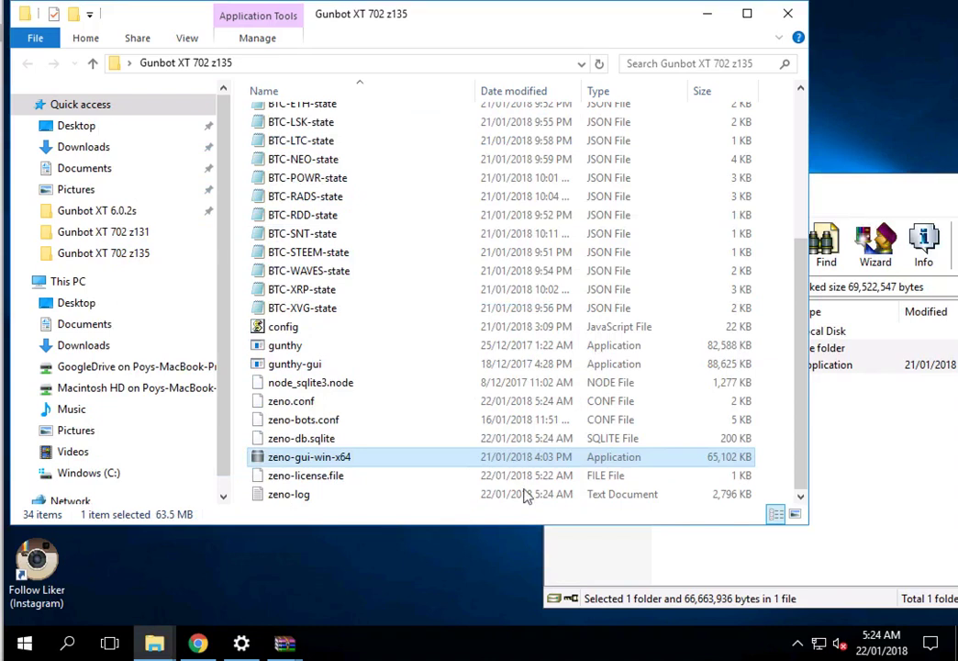
pyautogui.doubleClick(295, 457)
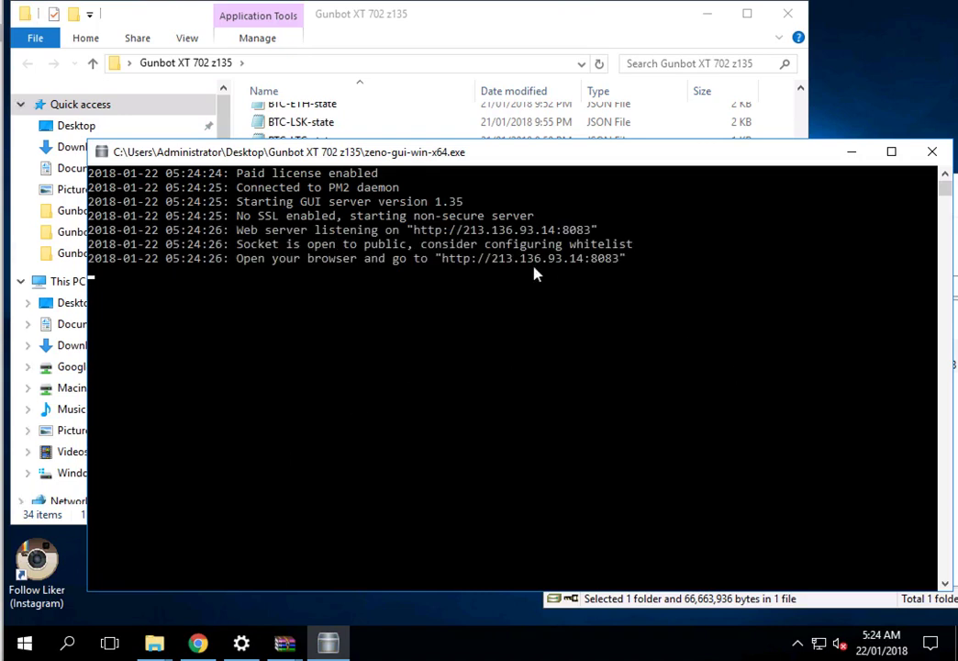
# Switch to Chrome and load the Zeno GUI at 213.136.93.14:8083 in a new tab
pyautogui.click(199, 644)
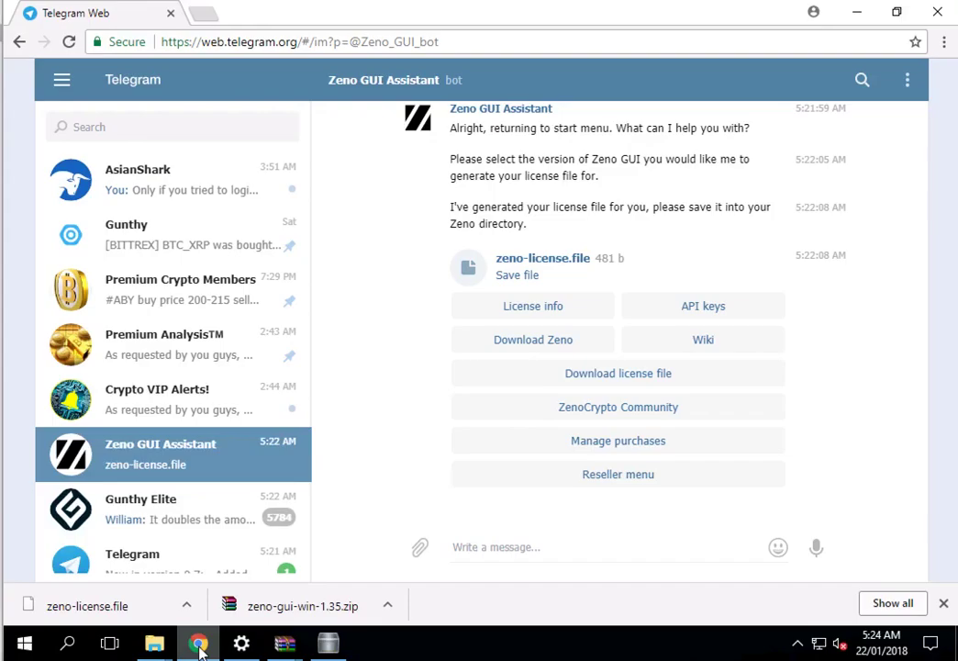
pyautogui.click(205, 16)
pyautogui.write('213')
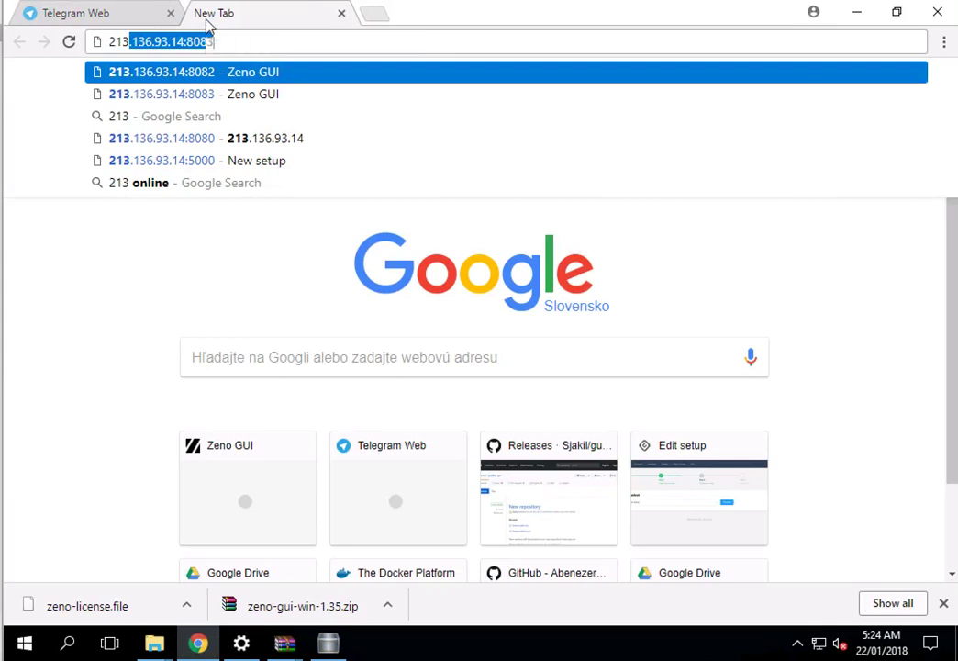
pyautogui.press('Down')
pyautogui.press('Return')
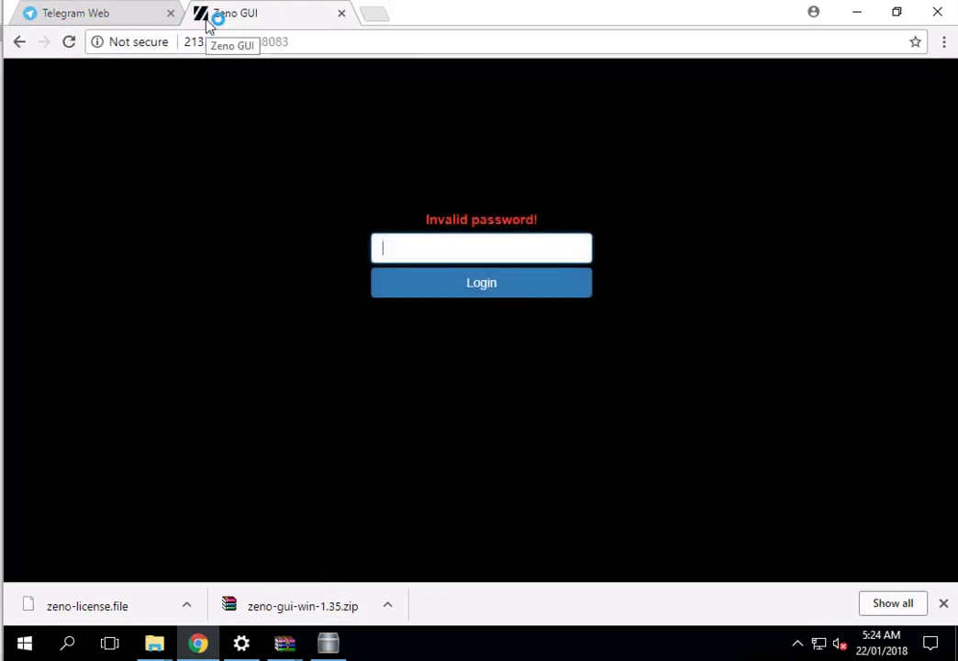
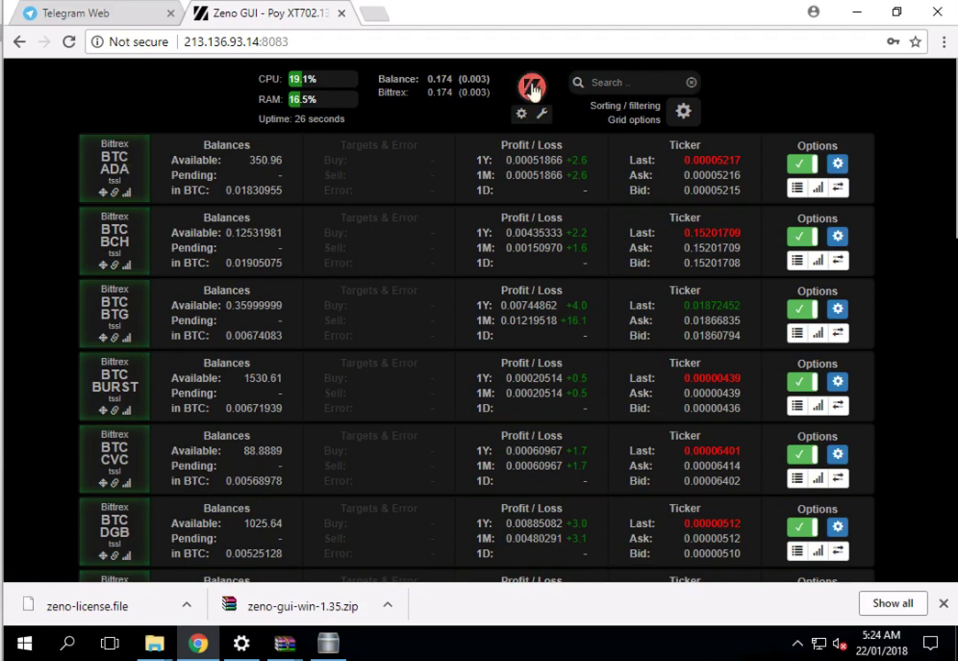
# Review the group configuration and the BTC-ADA pair's balances, orders and trade history, closing each dialog without changes
pyautogui.click(116, 173)
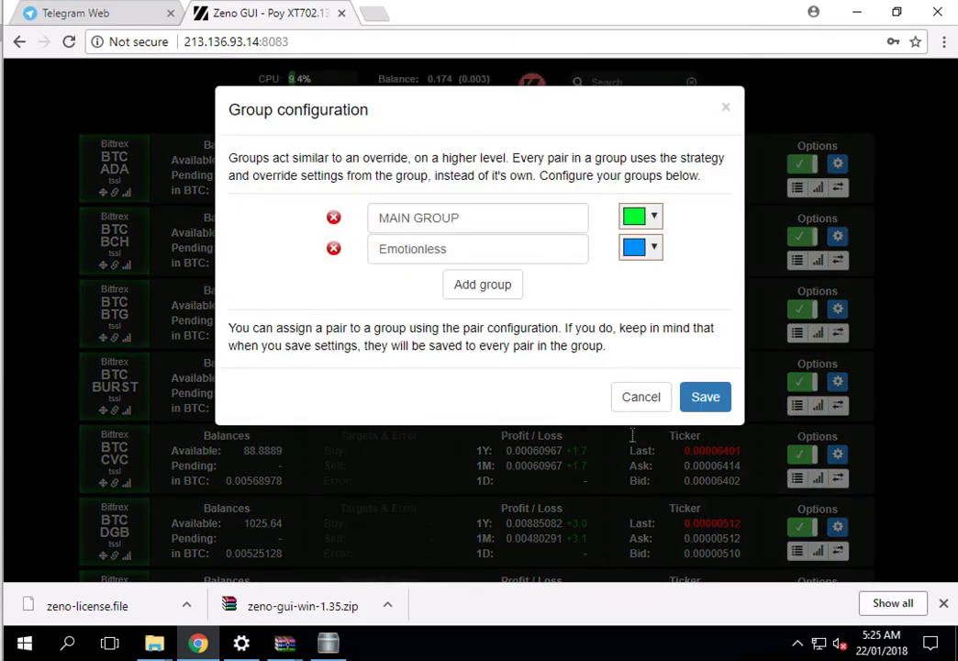
pyautogui.click(642, 401)
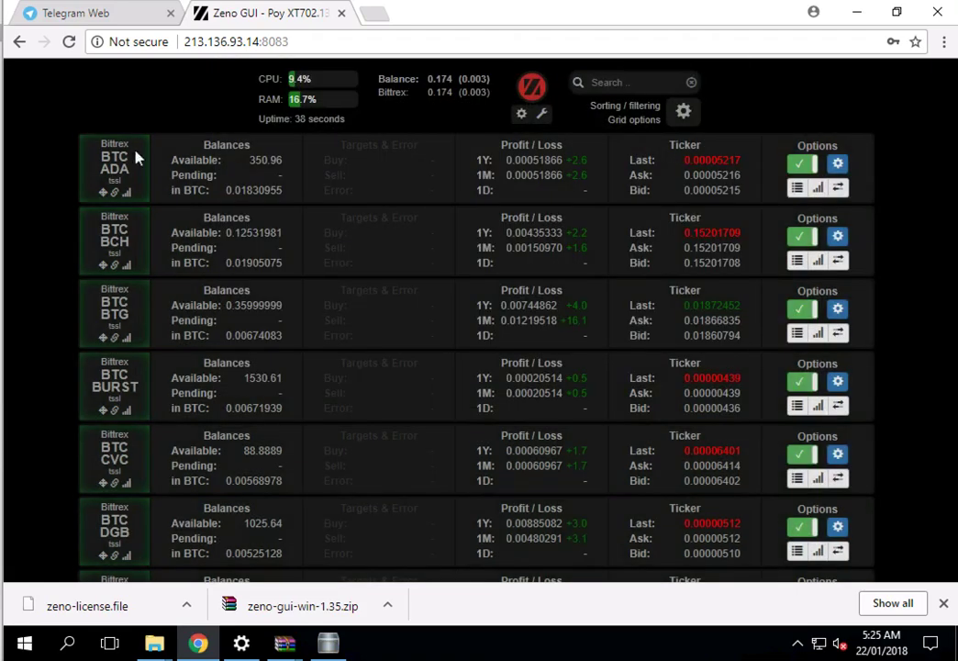
pyautogui.click(226, 177)
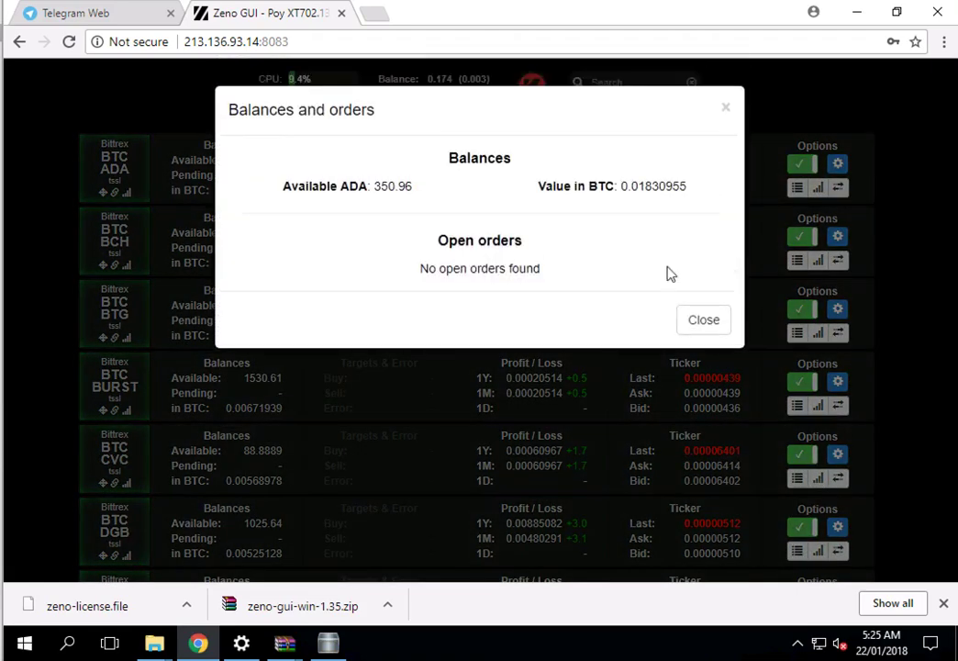
pyautogui.click(711, 320)
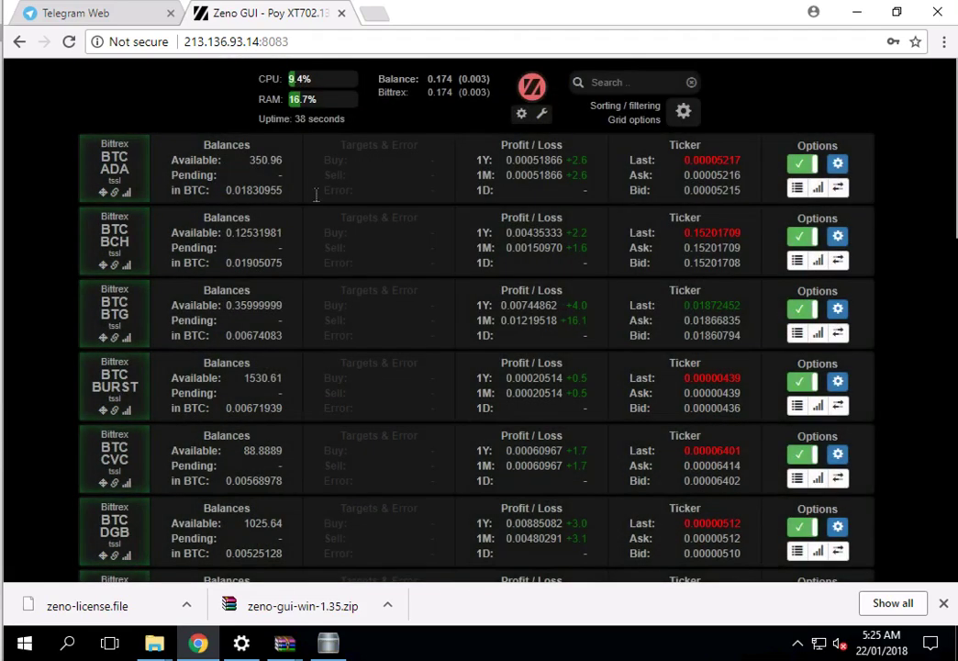
pyautogui.click(521, 177)
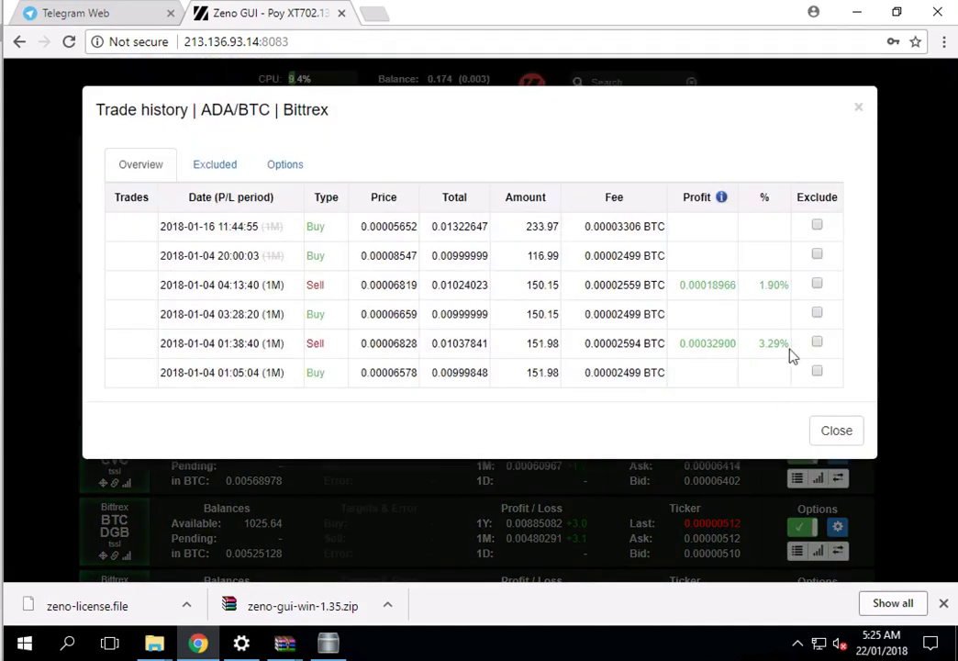
pyautogui.click(837, 431)
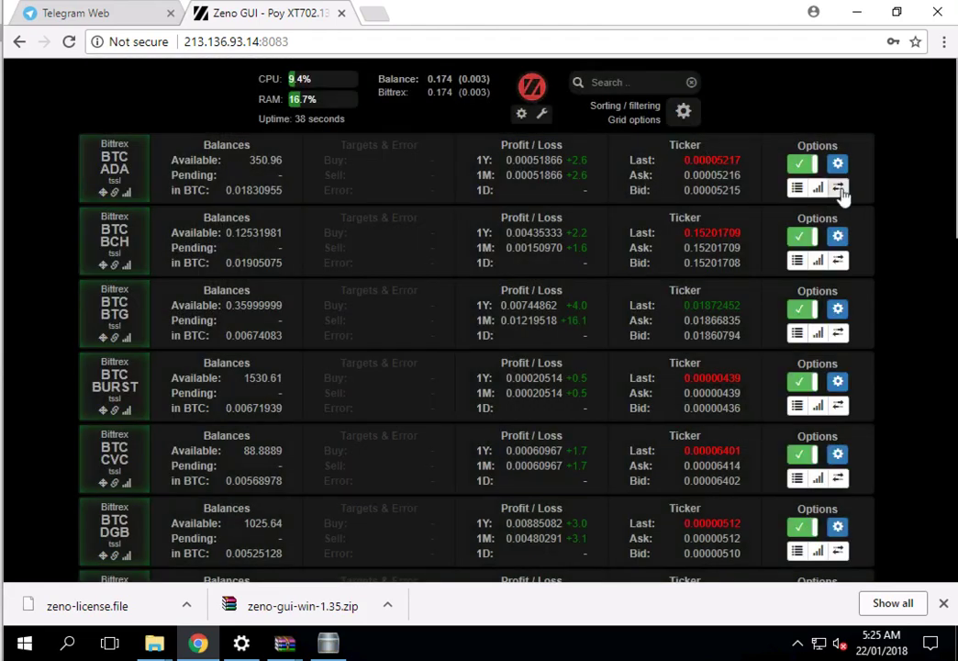
# Examine the BTC-ADA pair's profit chart, price chart and console log, and reopen its trade history
pyautogui.click(839, 188)
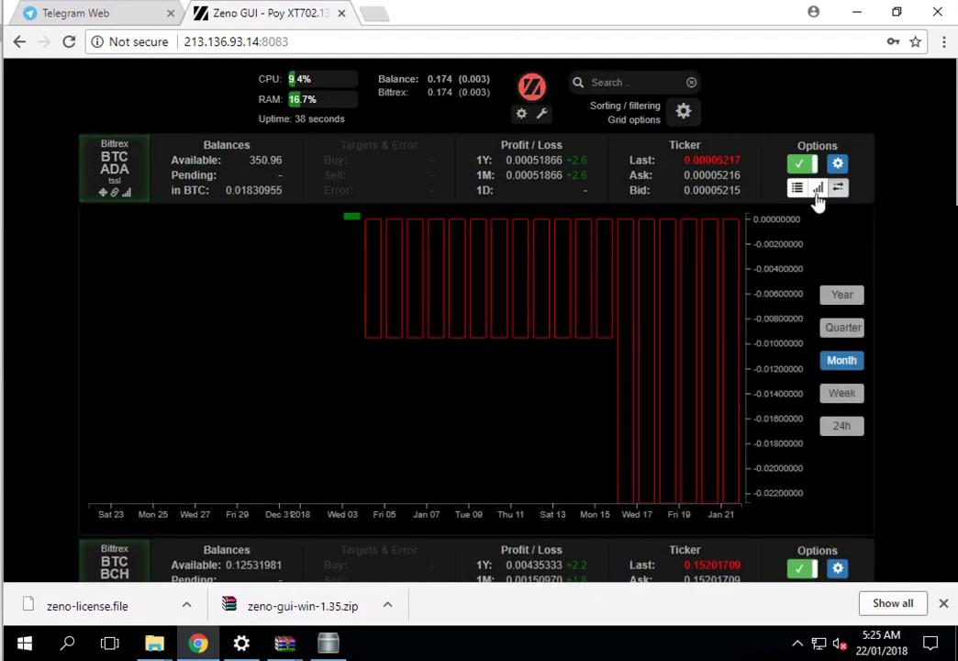
pyautogui.click(817, 189)
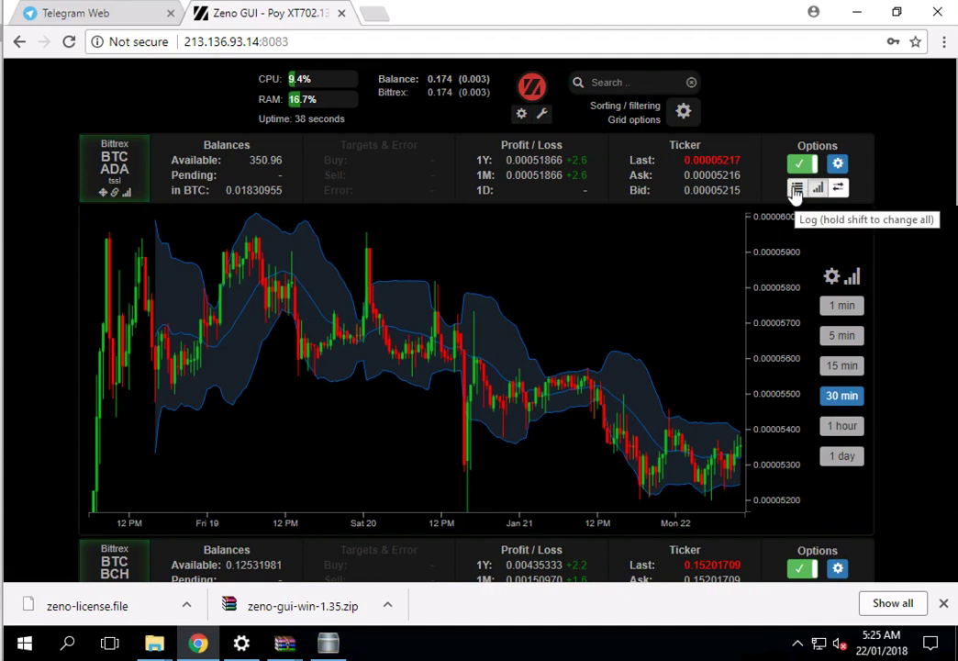
pyautogui.click(796, 189)
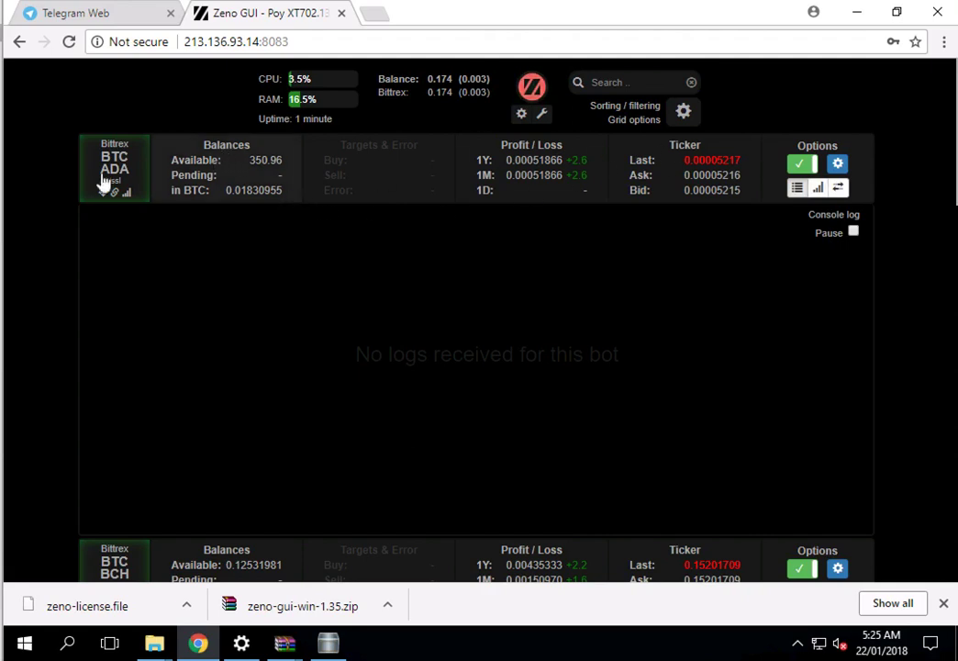
pyautogui.click(556, 173)
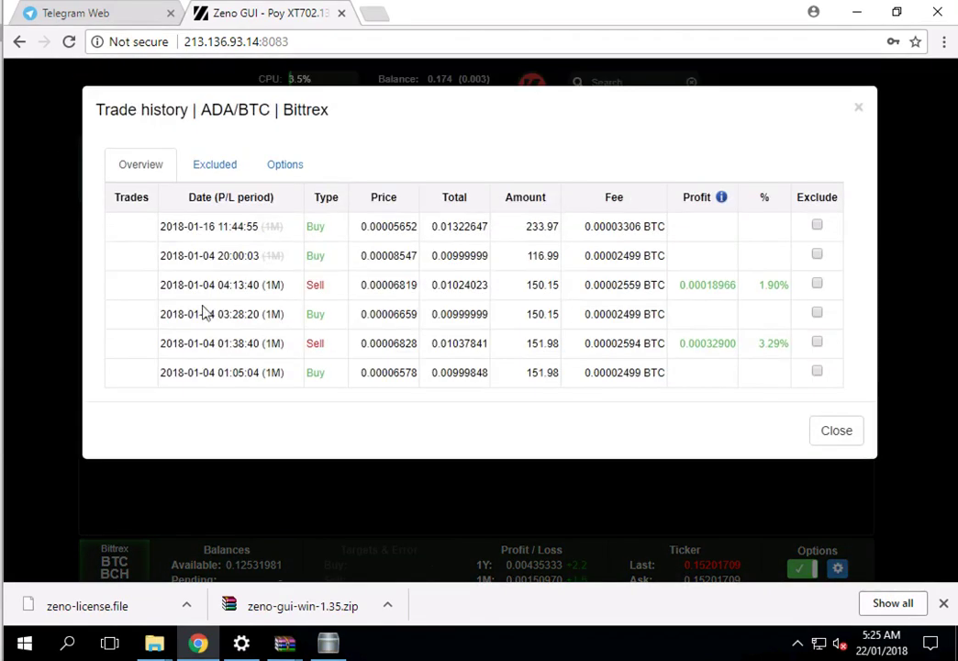
# Close the BTC-ADA trade history and check the full console log of its instance, closing it again
pyautogui.click(833, 434)
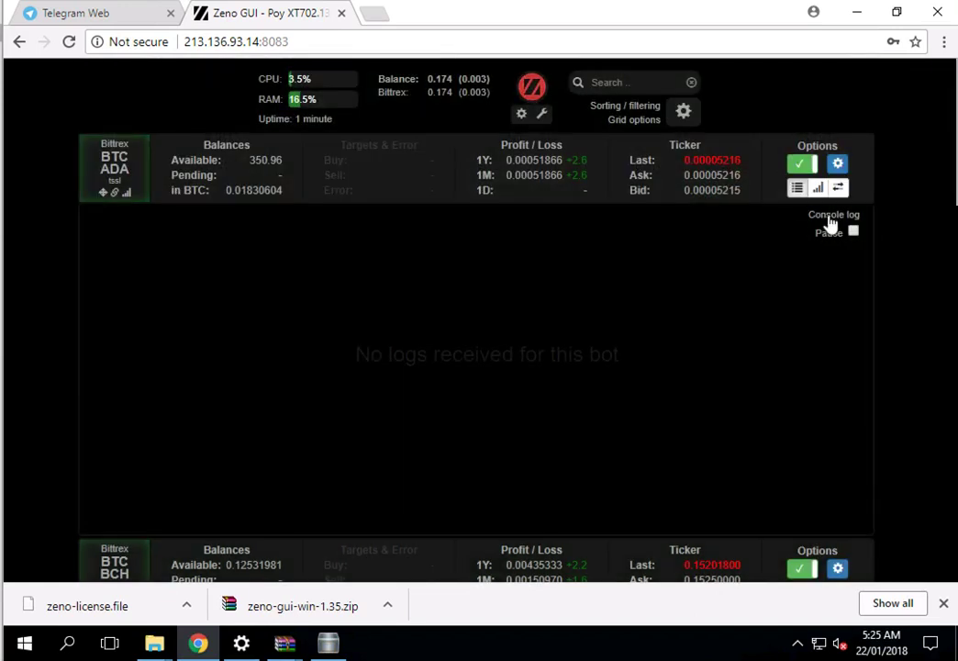
pyautogui.click(830, 223)
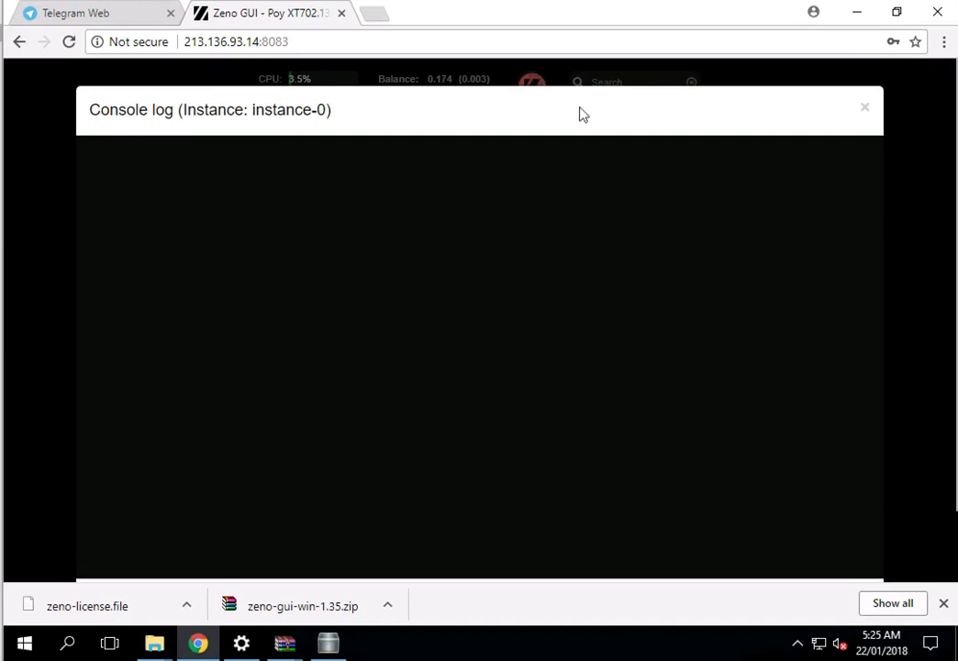
pyautogui.click(865, 112)
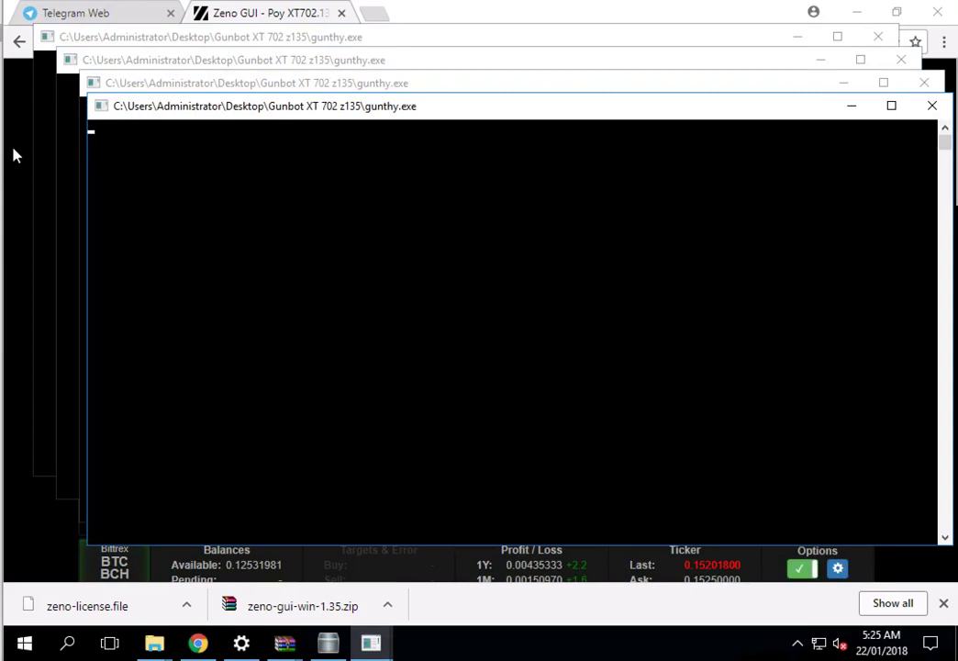
# Start Gunbot and return to the Zeno GUI behind the gunthy.exe consoles, collapsing the BTC-ADA log
pyautogui.click(13, 156)
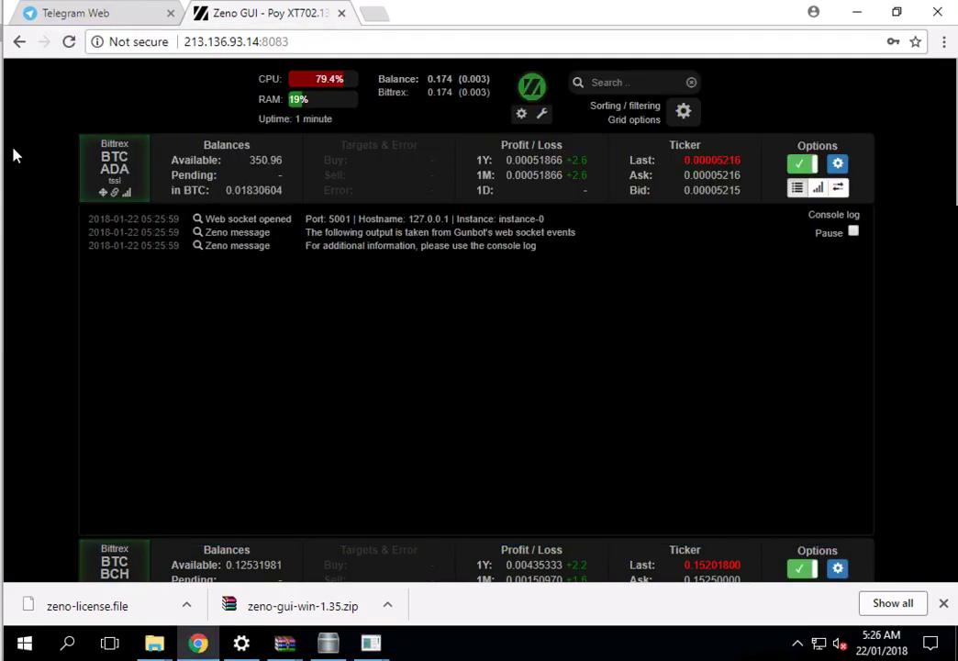
pyautogui.click(826, 216)
pyautogui.click(797, 187)
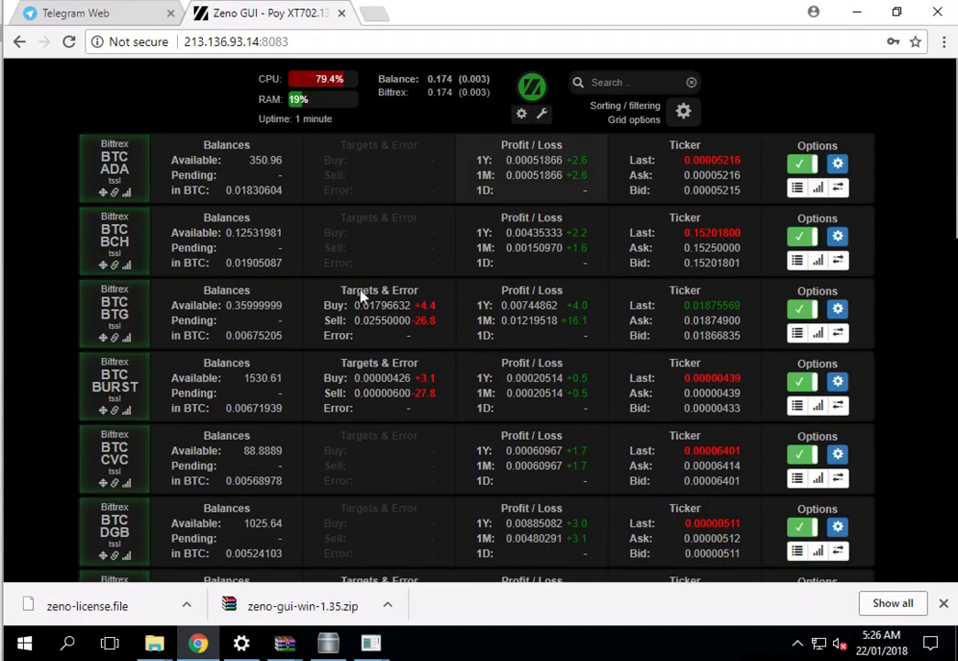
# View the BTC-ADA price chart, then set the BTC-BTG chart to the 1 day interval and collapse it
pyautogui.click(818, 189)
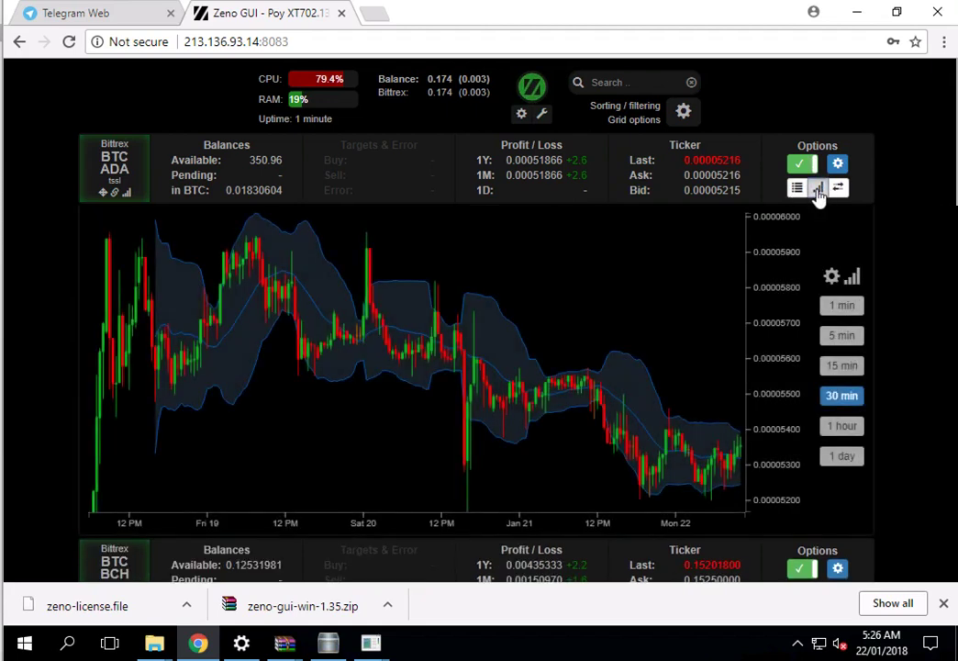
pyautogui.click(322, 267)
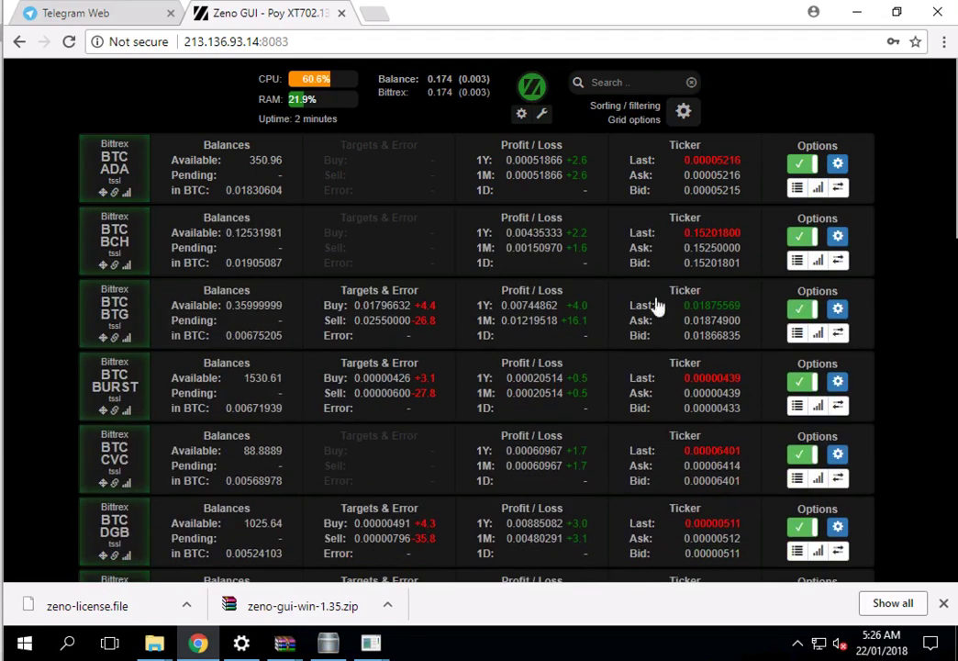
pyautogui.click(817, 333)
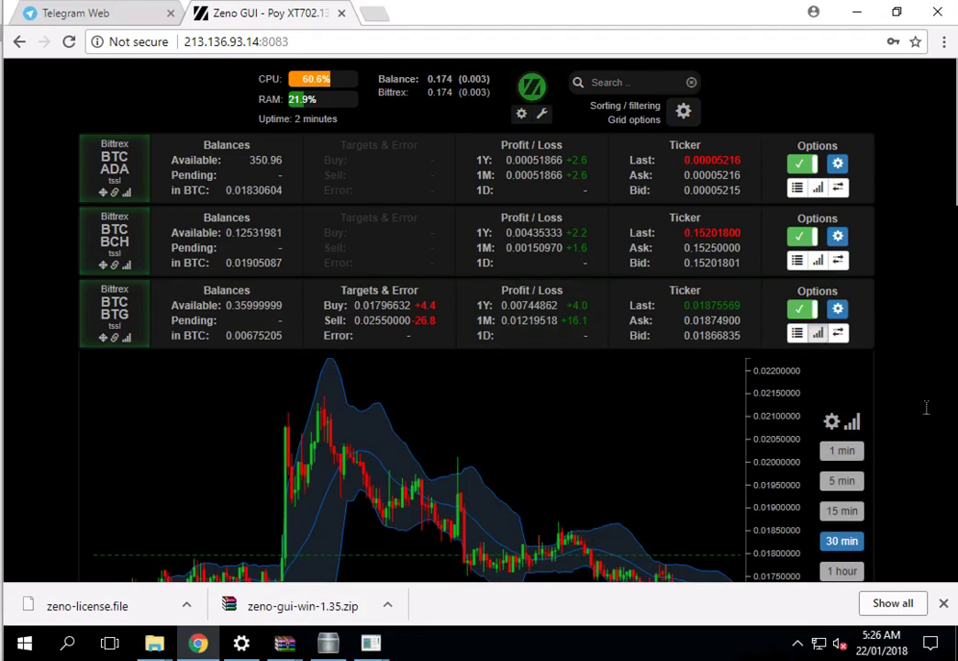
pyautogui.scroll(-1, 926, 408)
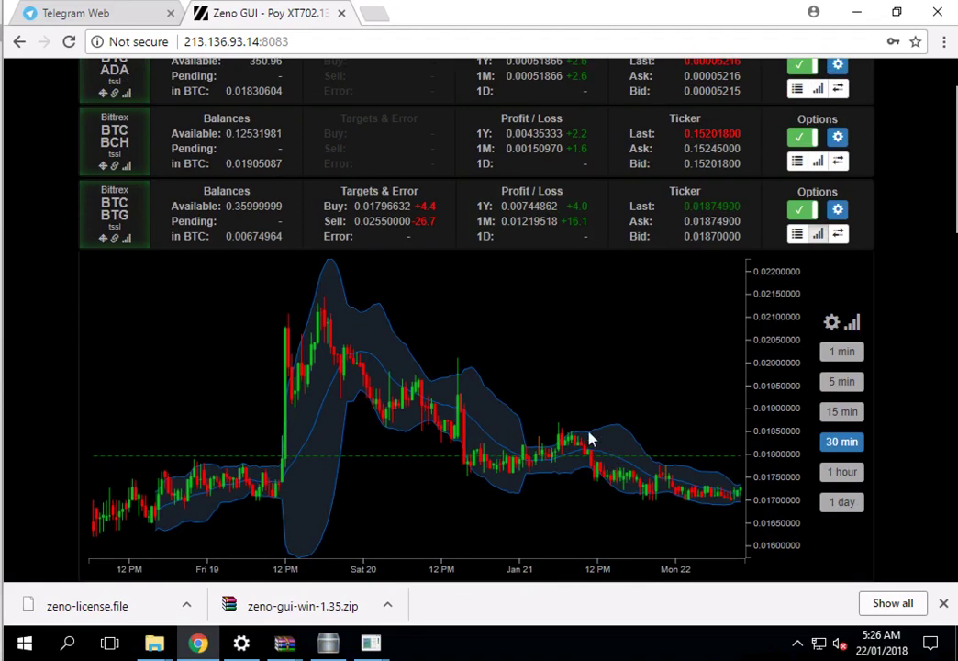
pyautogui.click(839, 506)
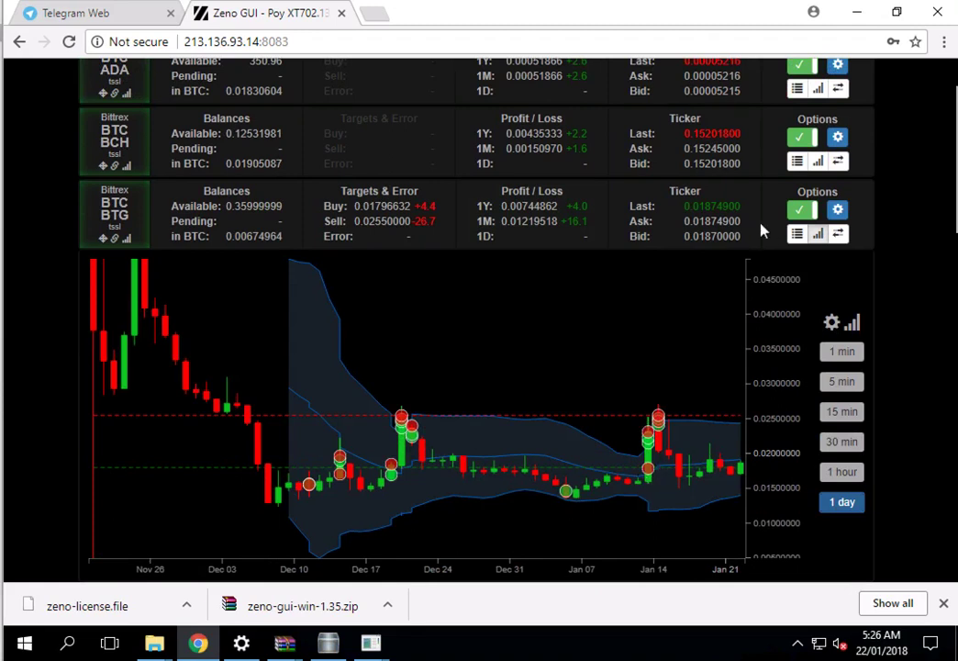
pyautogui.click(824, 240)
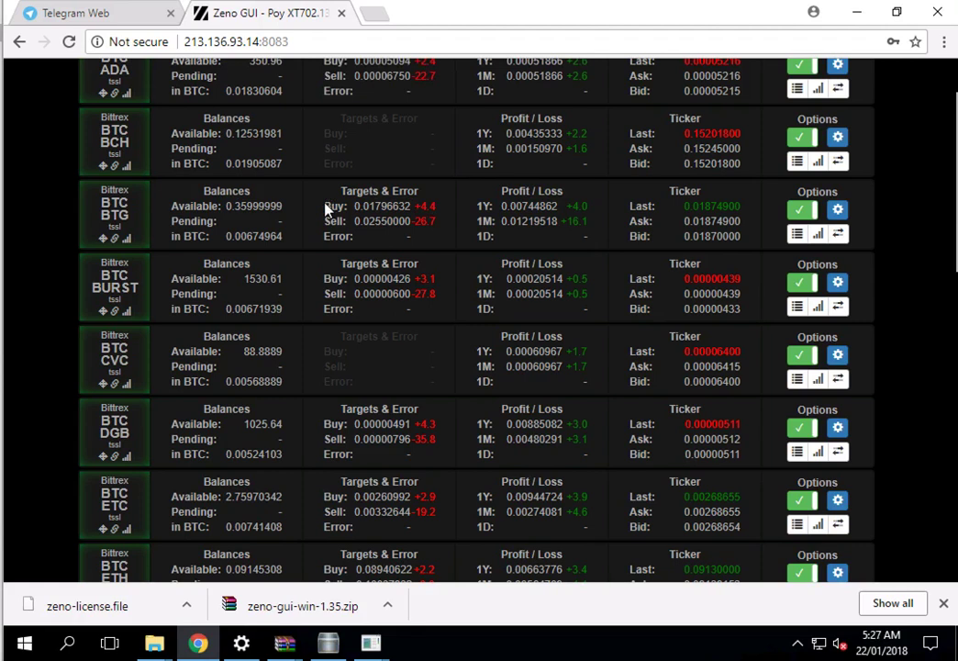
# Examine the BTC-BTG pair's buy and sell targets and its group configuration, leaving the settings as they are
pyautogui.doubleClick(380, 206)
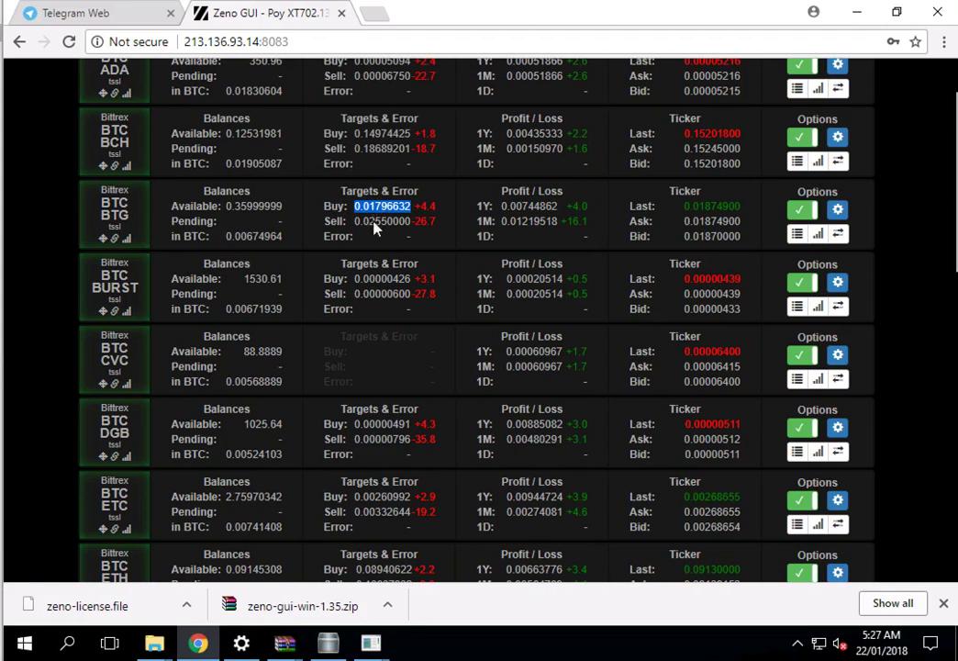
pyautogui.doubleClick(375, 228)
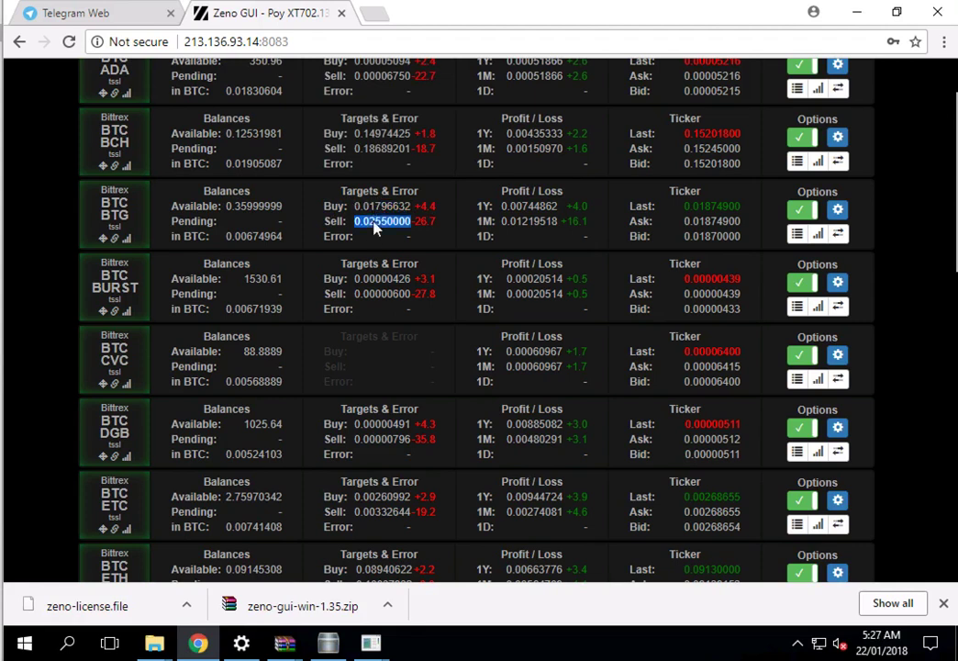
pyautogui.doubleClick(421, 223)
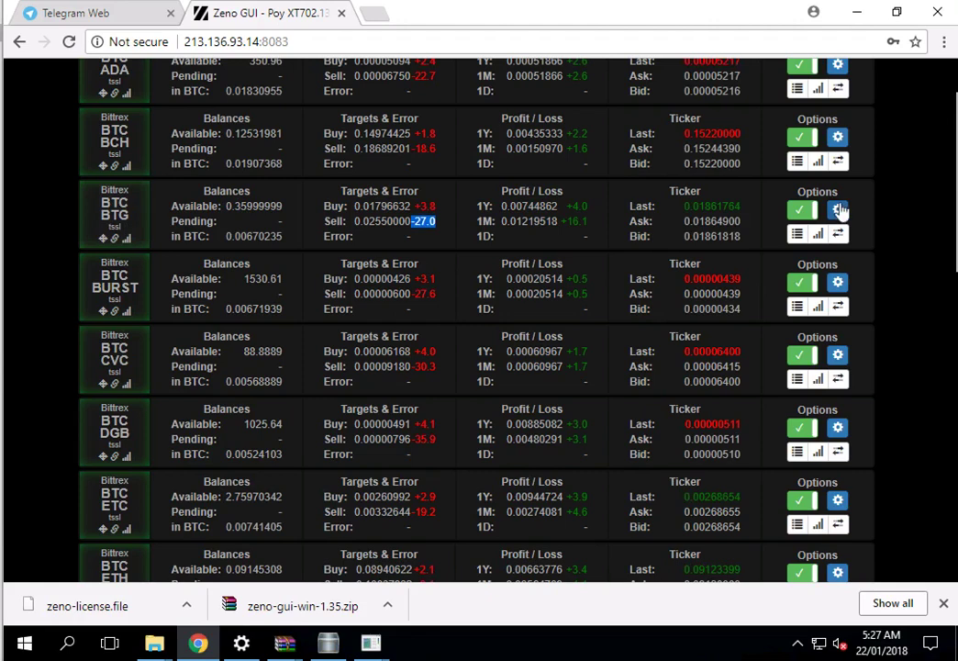
pyautogui.click(838, 211)
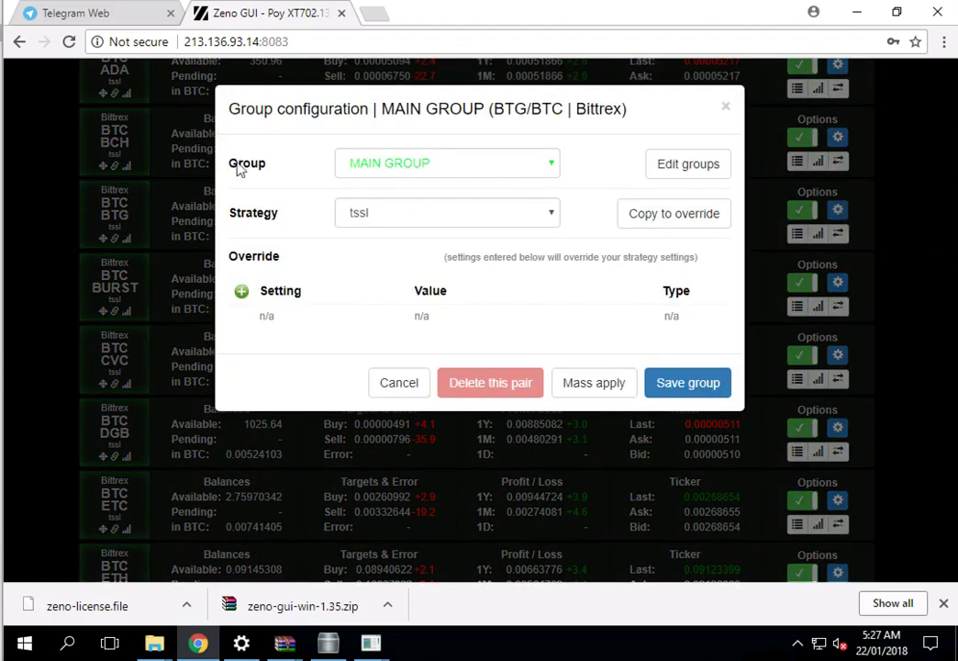
pyautogui.click(393, 391)
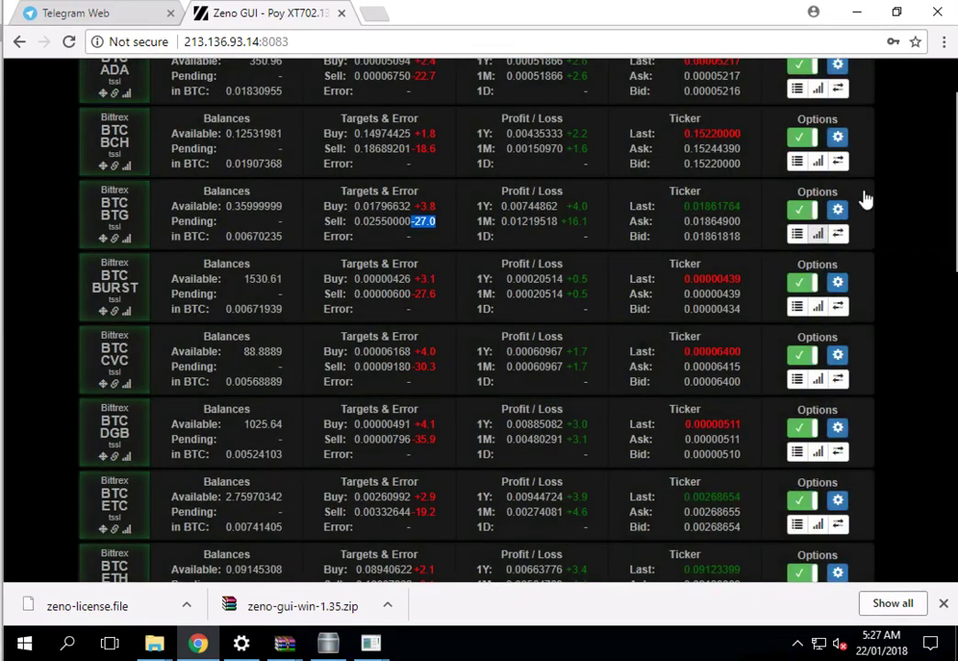
# In the BTC-BTG chart options, load the Bollinger band values from the config (SMA 50, SD 2) and save them for all pairs
pyautogui.click(818, 235)
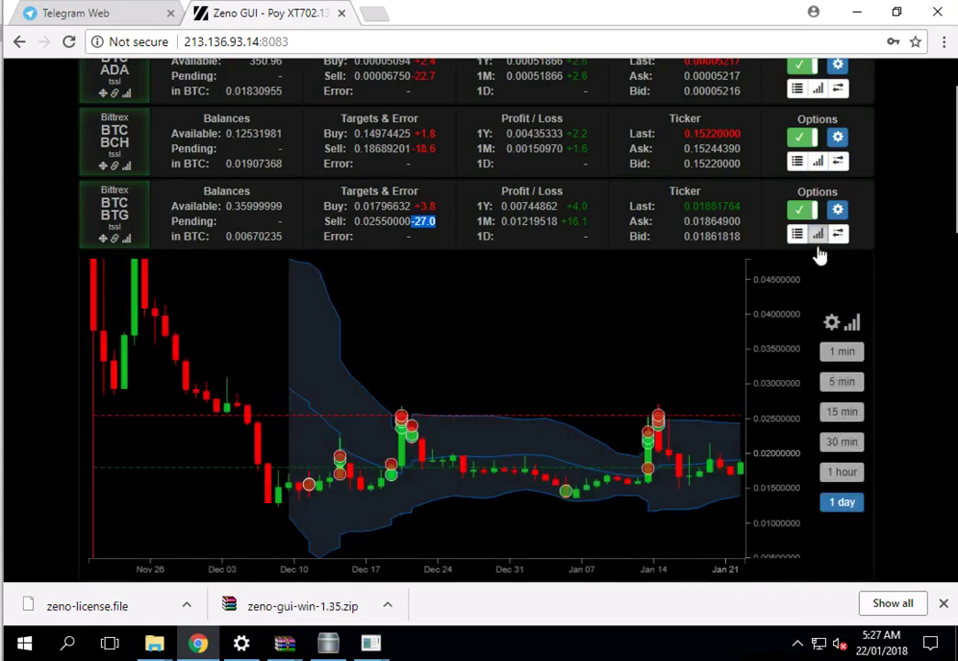
pyautogui.click(832, 324)
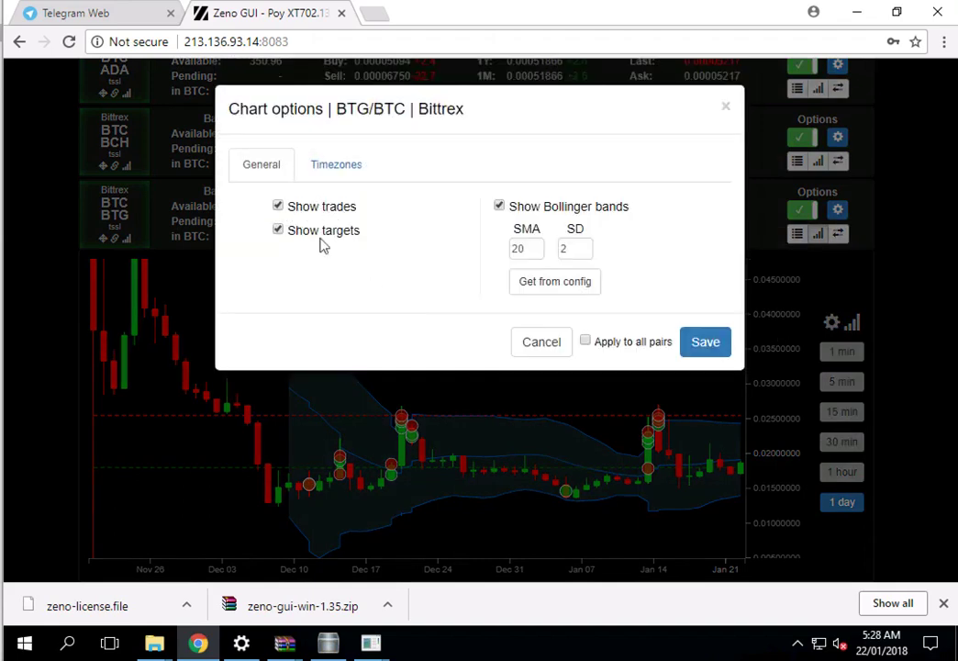
pyautogui.click(332, 166)
pyautogui.click(260, 174)
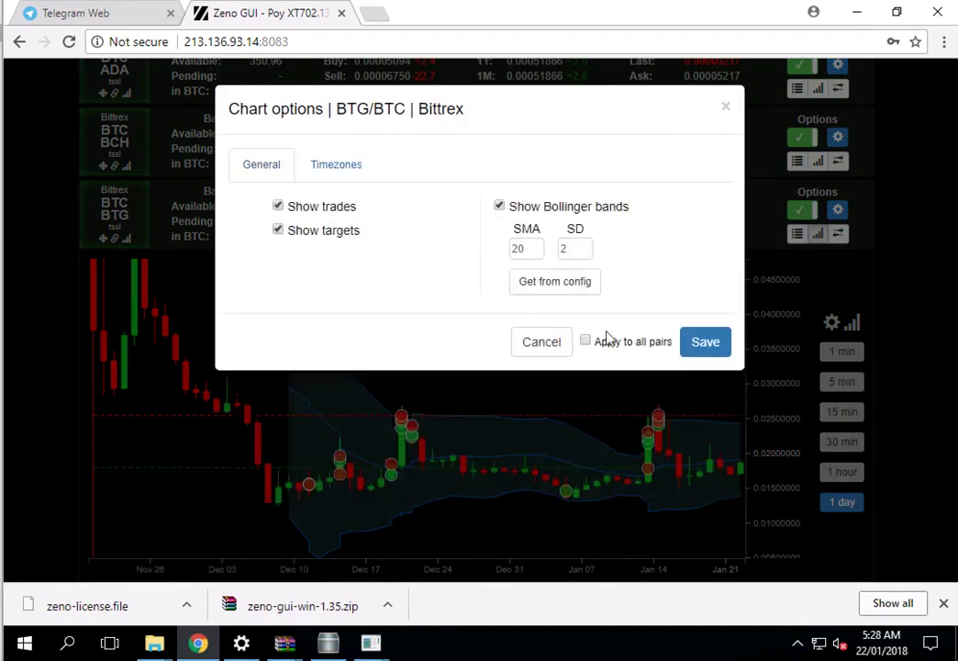
pyautogui.click(550, 288)
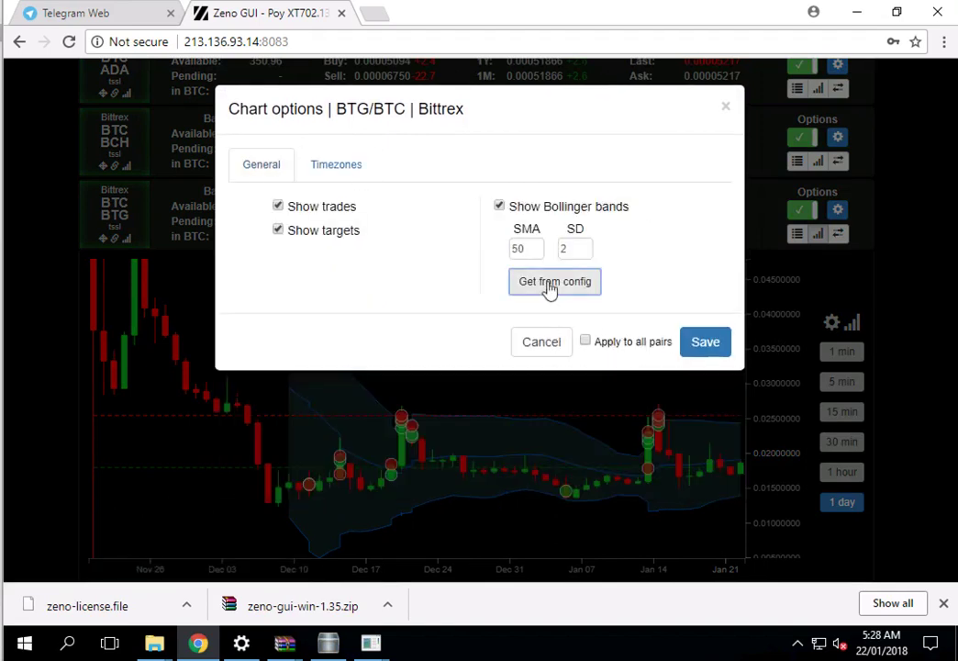
pyautogui.click(605, 342)
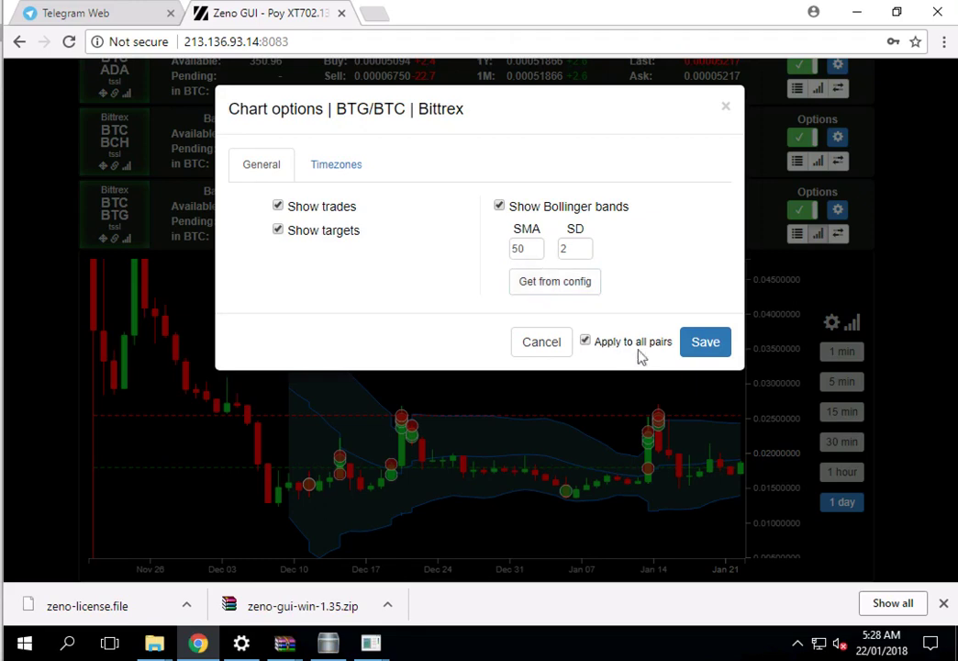
pyautogui.click(703, 350)
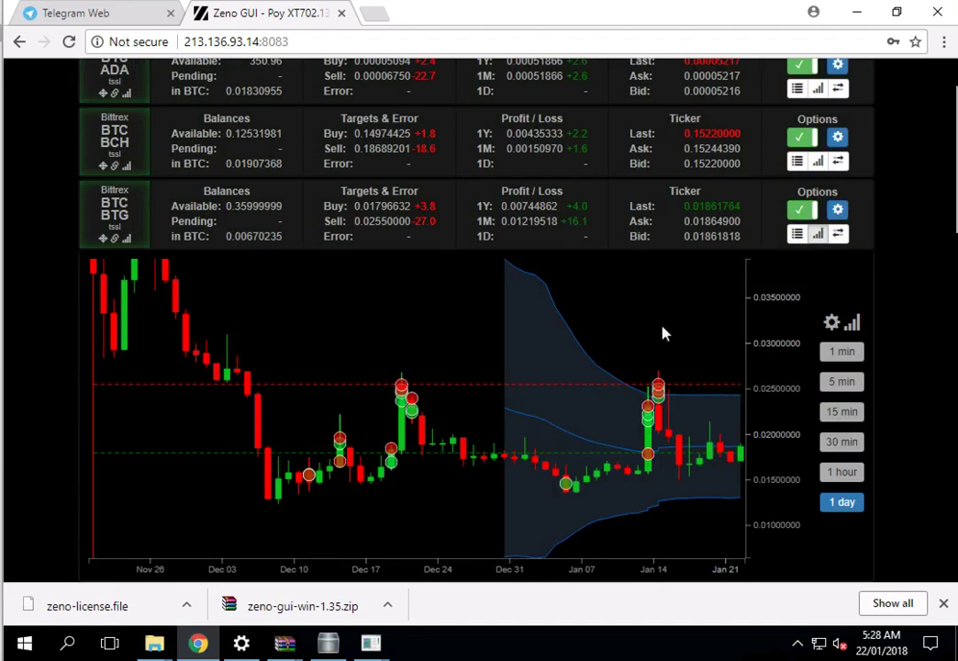
# View the BTC-BTG pair in the TradingView chart, switch back to the Zeno chart and collapse it
pyautogui.click(817, 236)
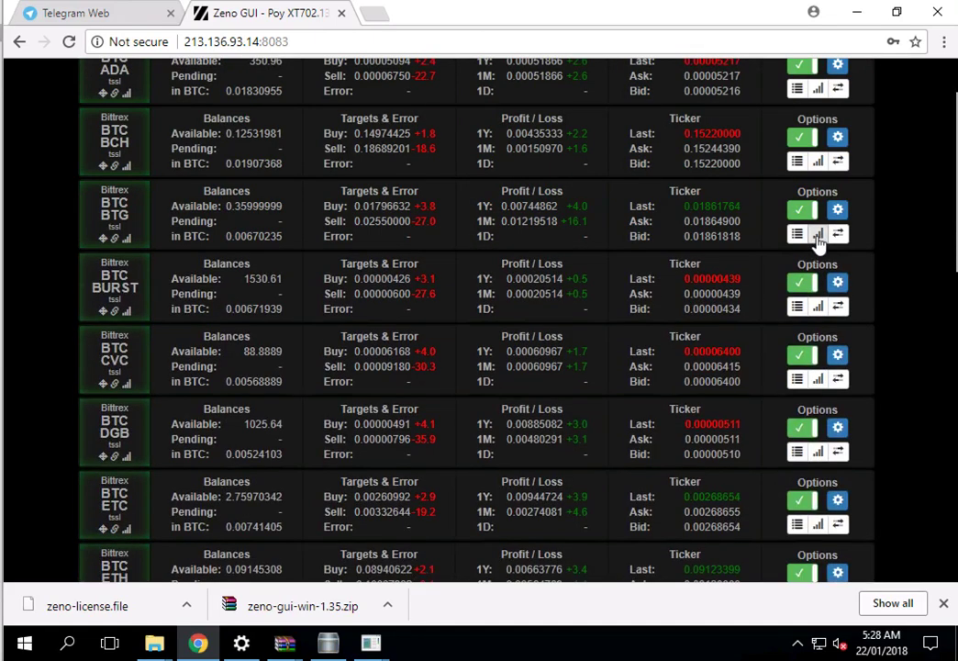
pyautogui.click(816, 236)
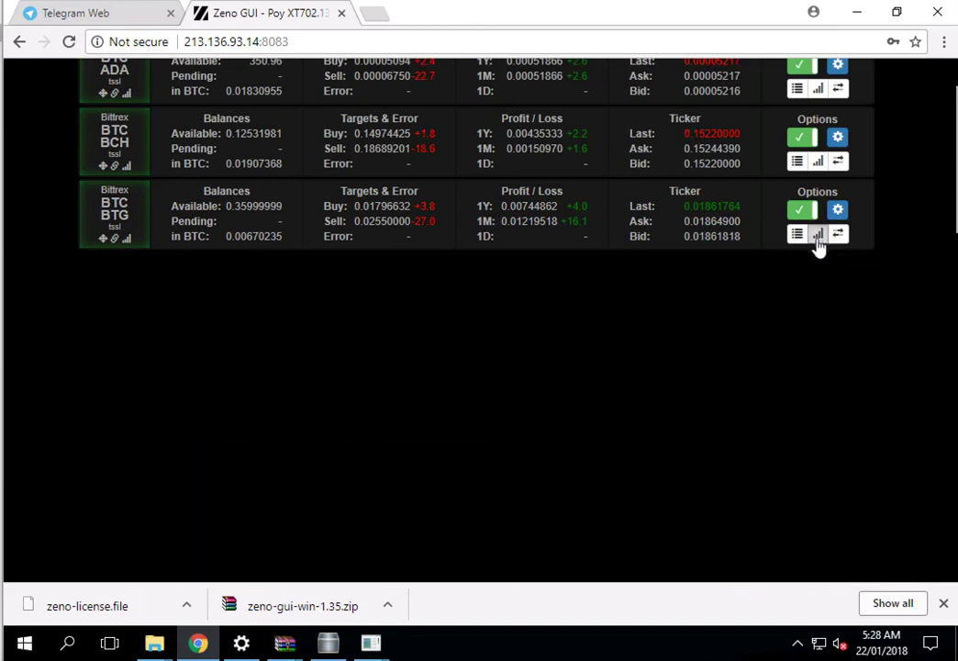
pyautogui.click(855, 325)
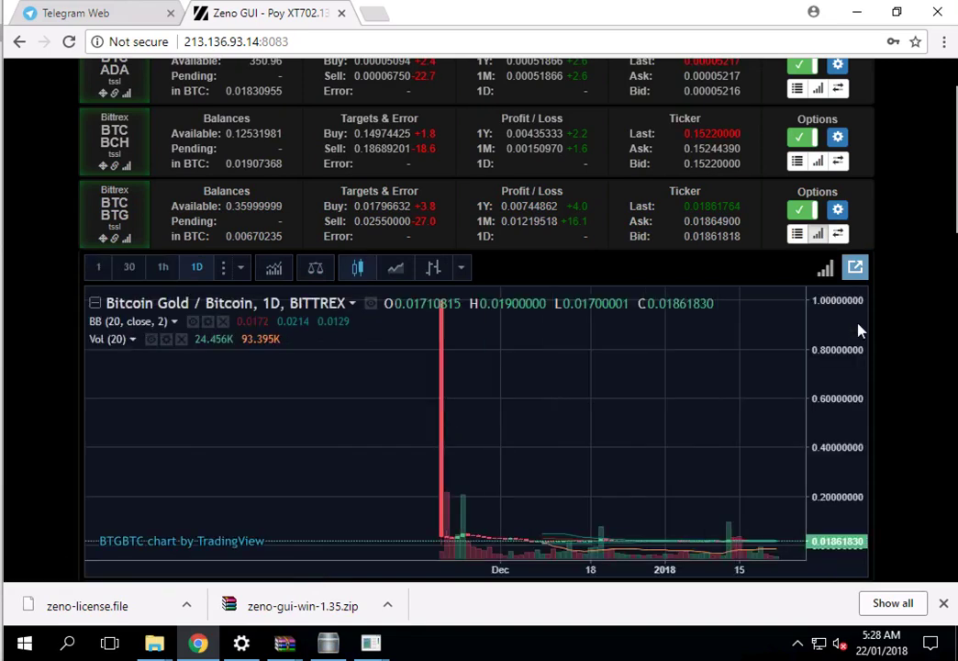
pyautogui.click(816, 240)
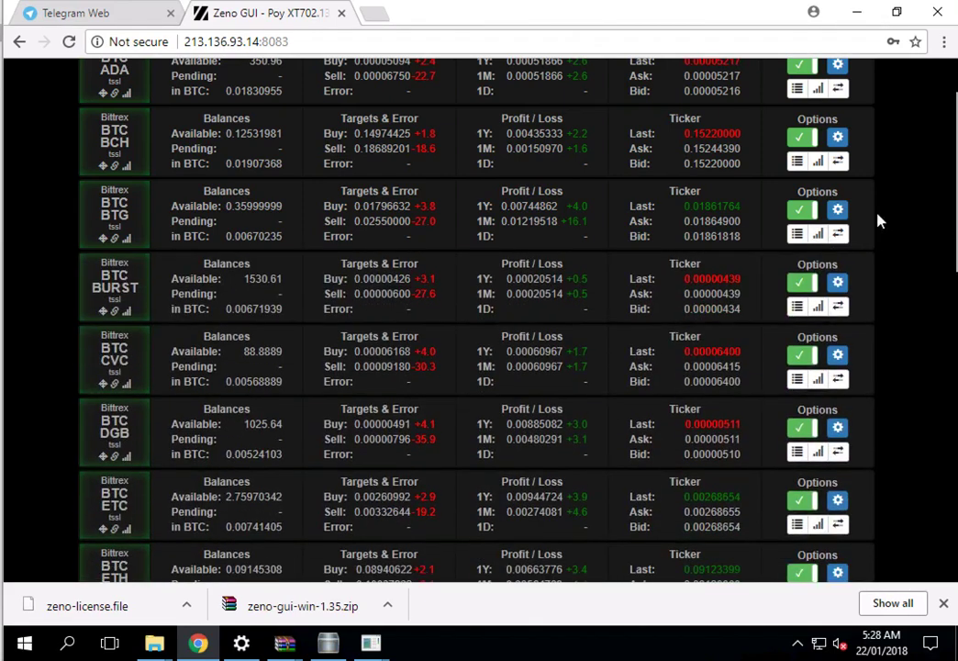
pyautogui.scroll(1, 826, 238)
pyautogui.click(818, 279)
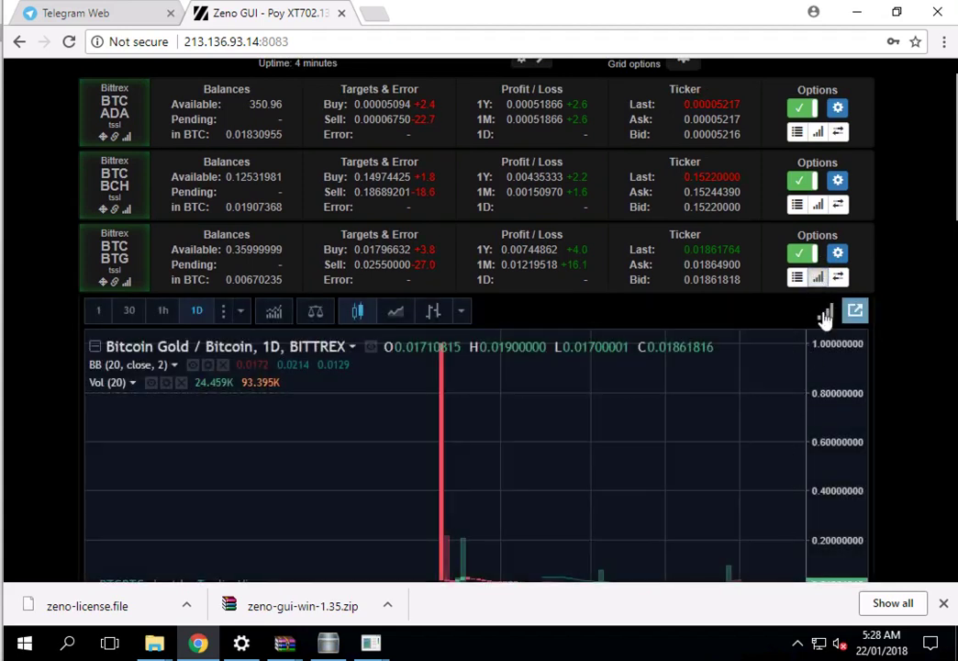
pyautogui.click(823, 312)
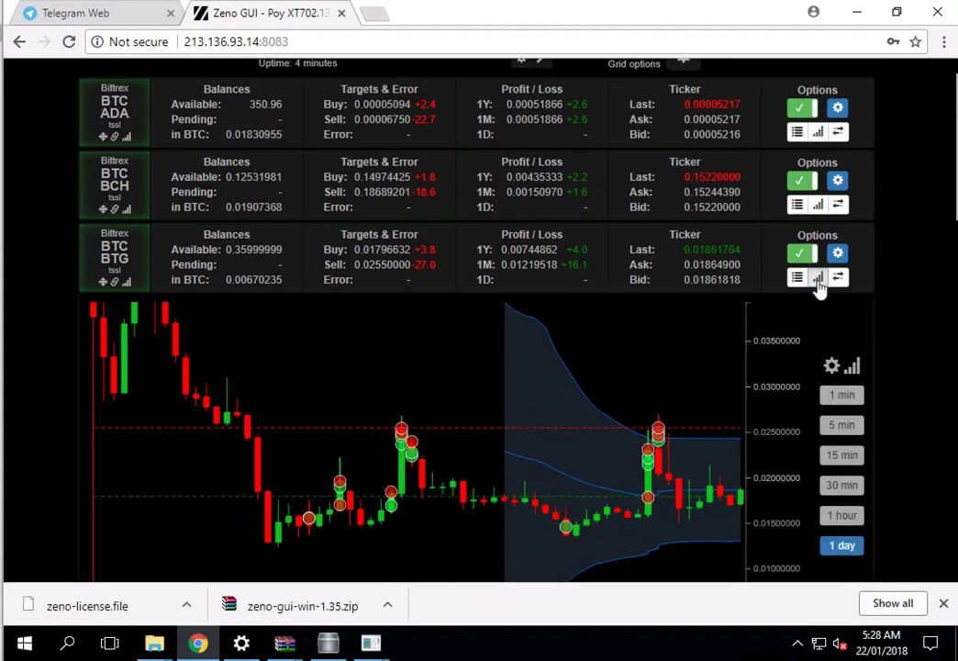
pyautogui.click(818, 278)
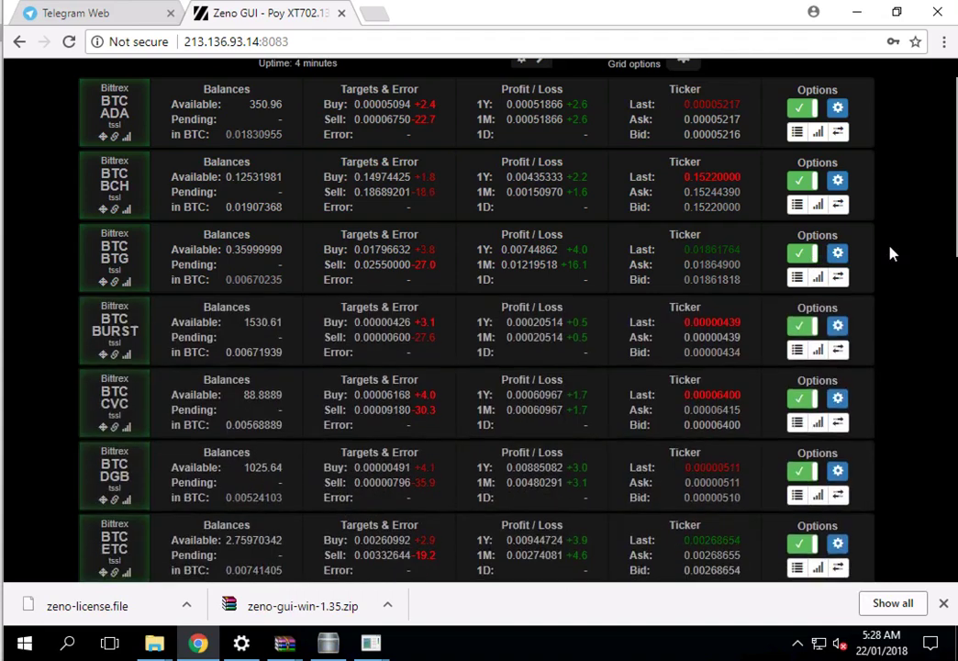
pyautogui.scroll(1, 890, 250)
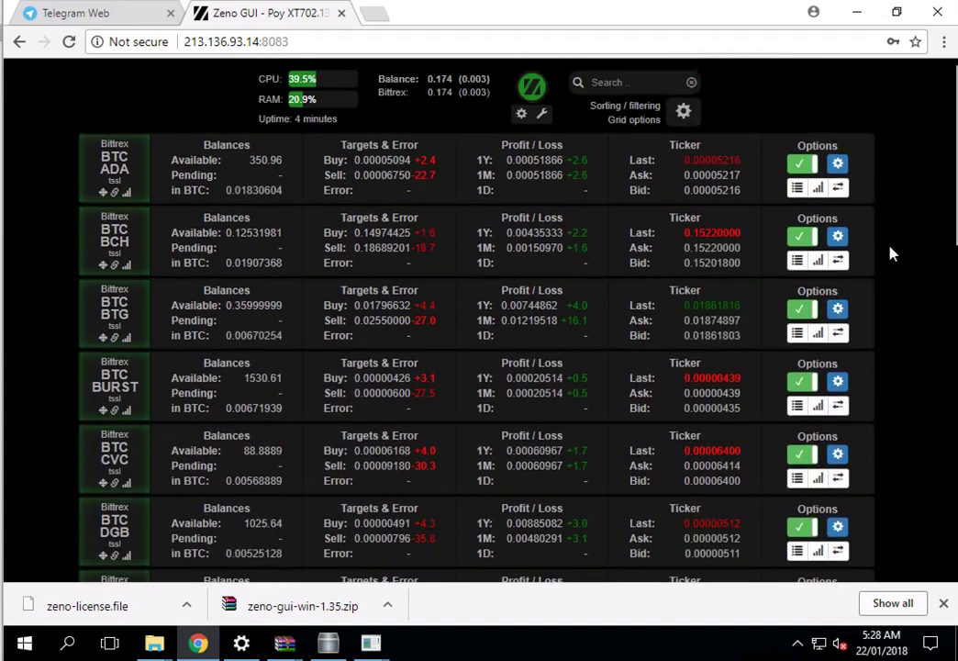
# Review the general Gunbot configuration settings through WATCH_MODE and close them without saving
pyautogui.click(522, 117)
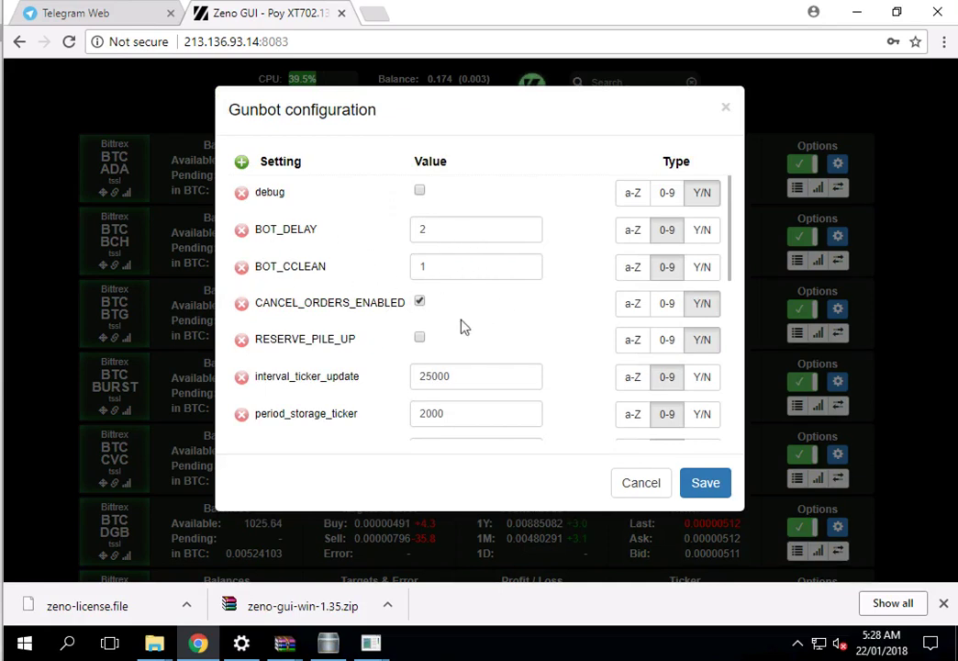
pyautogui.scroll(-10, 486, 348)
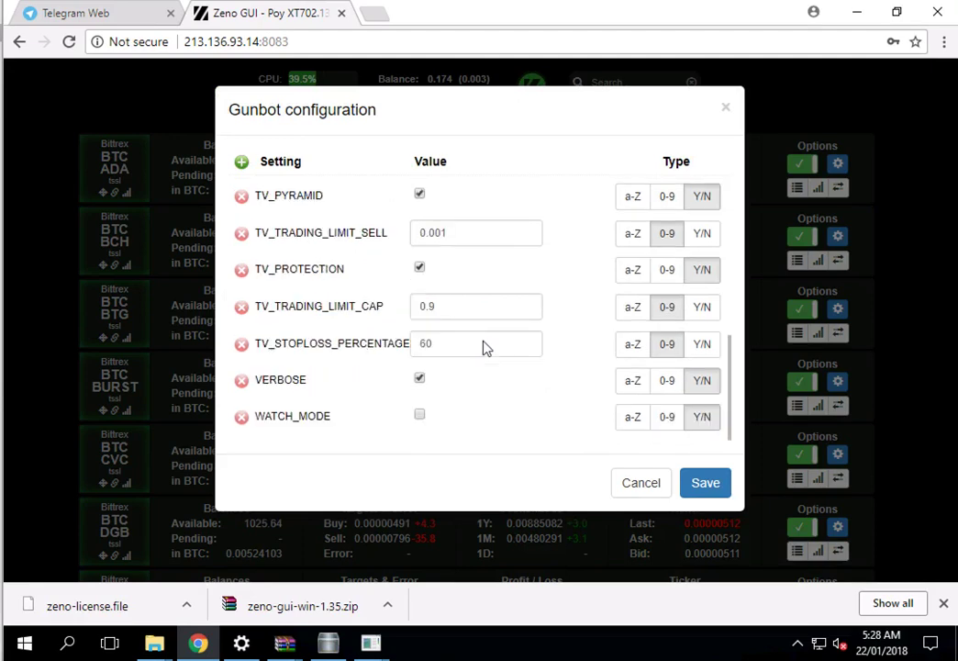
pyautogui.click(643, 484)
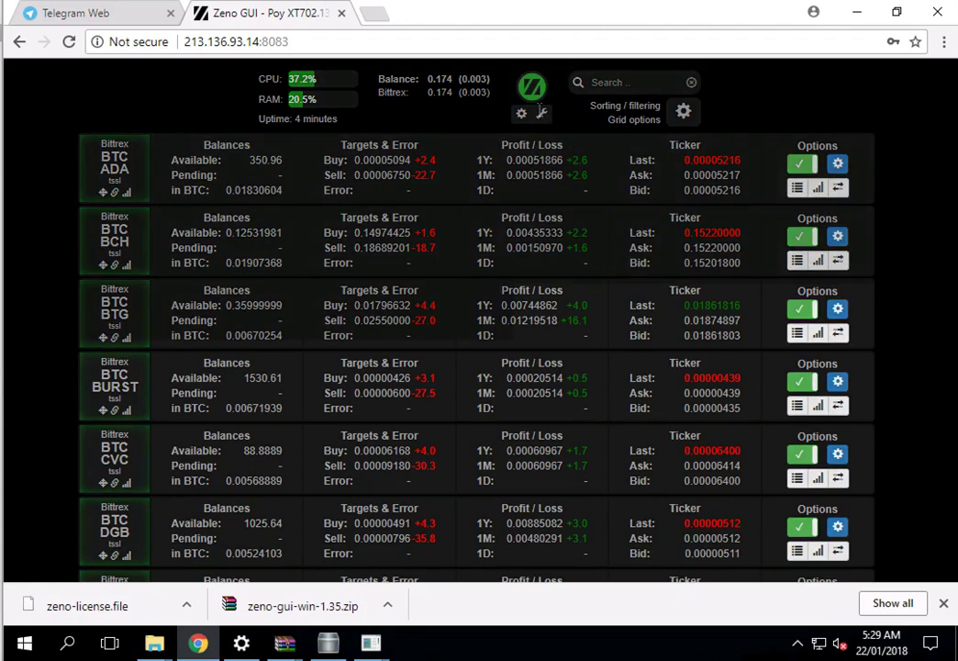
# Review the available Gunbot strategies and the bb strategy's settings, then close them without saving
pyautogui.click(541, 115)
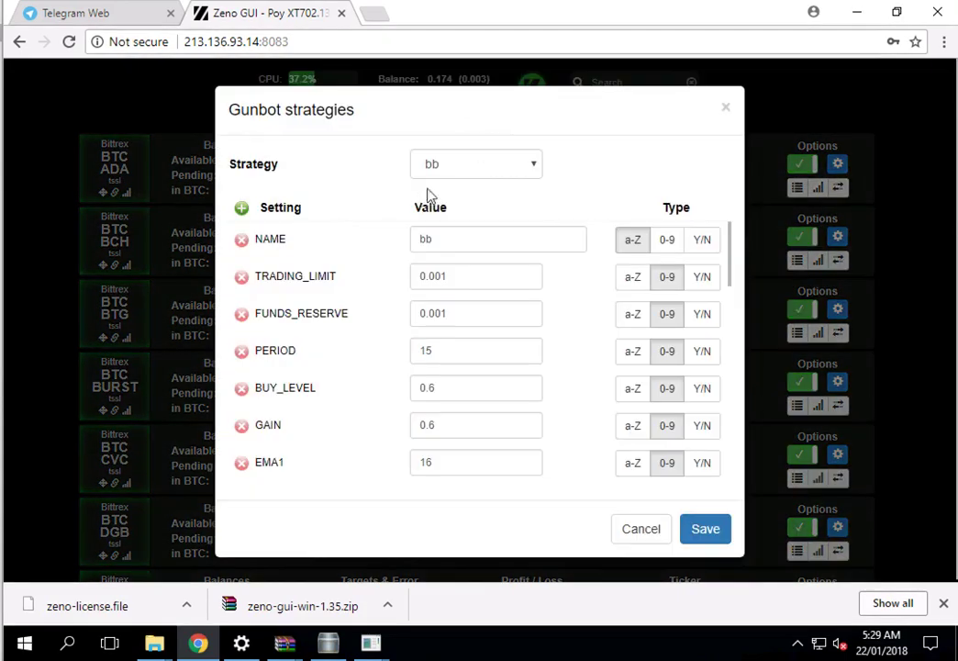
pyautogui.click(441, 173)
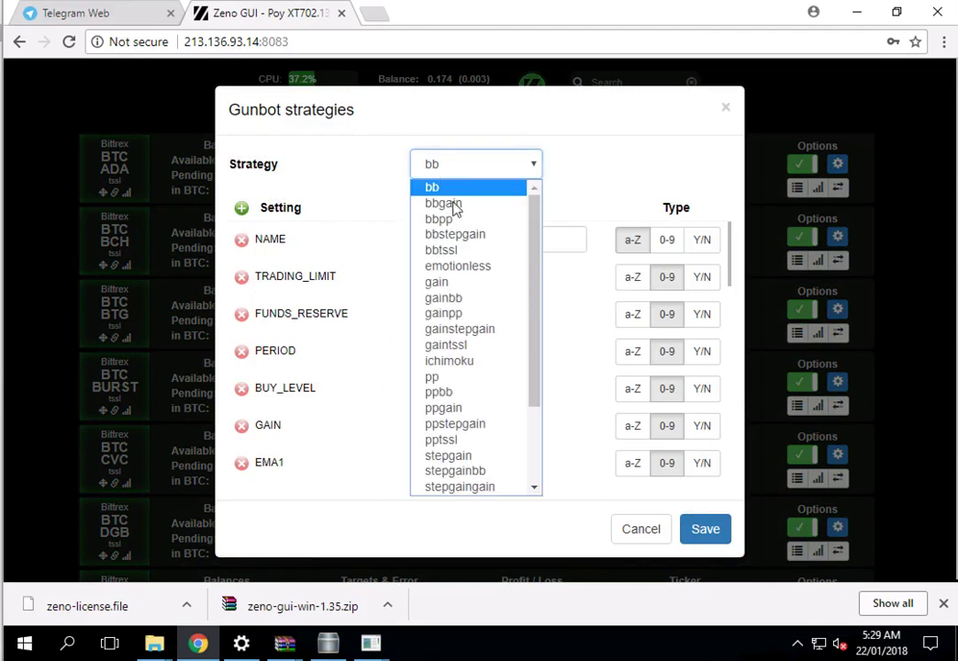
pyautogui.scroll(-2, 457, 210)
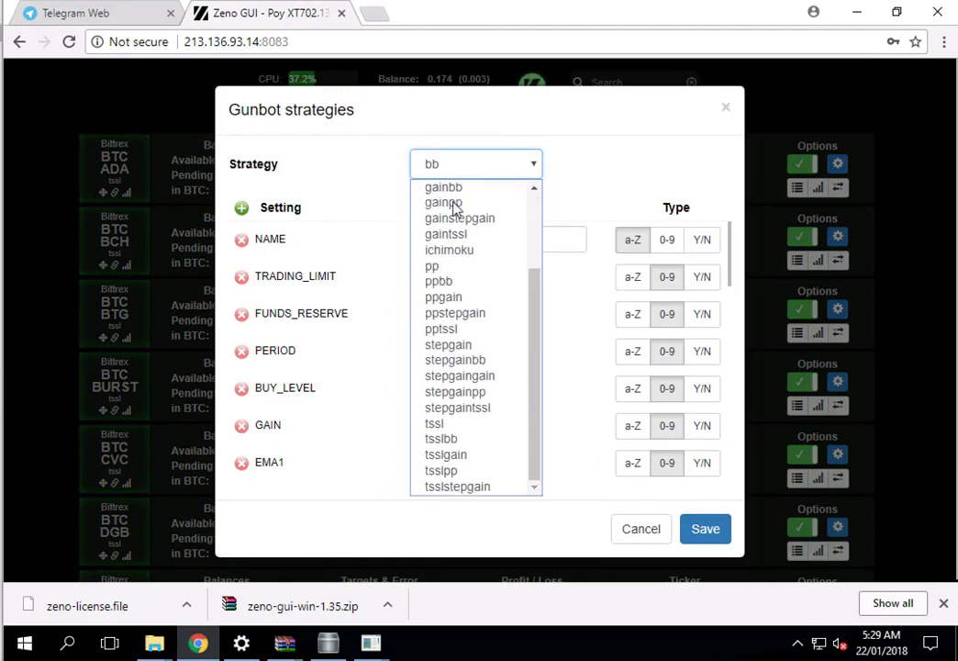
pyautogui.scroll(2, 459, 212)
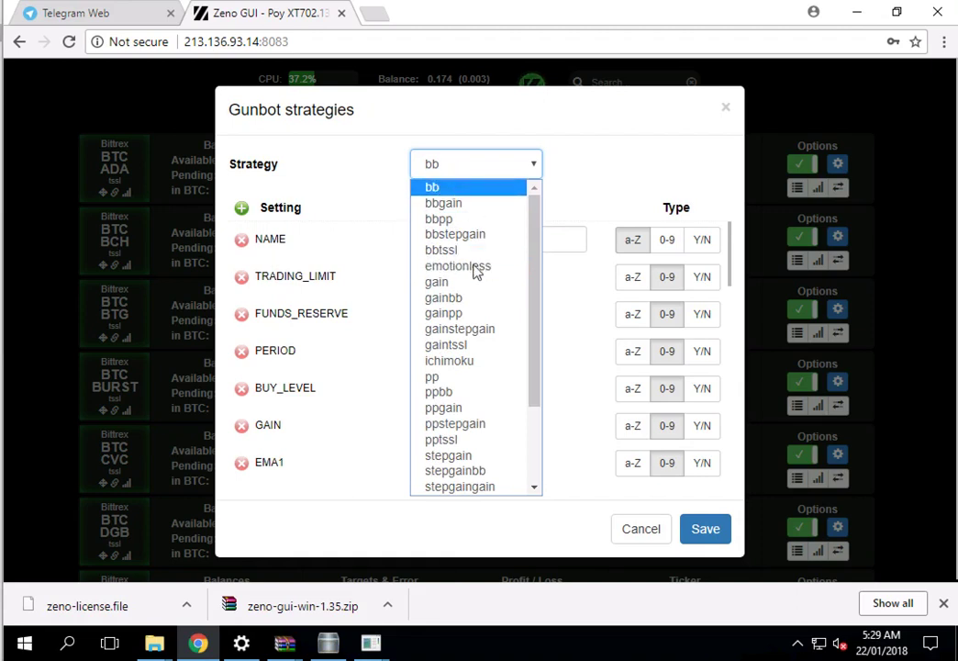
pyautogui.click(408, 207)
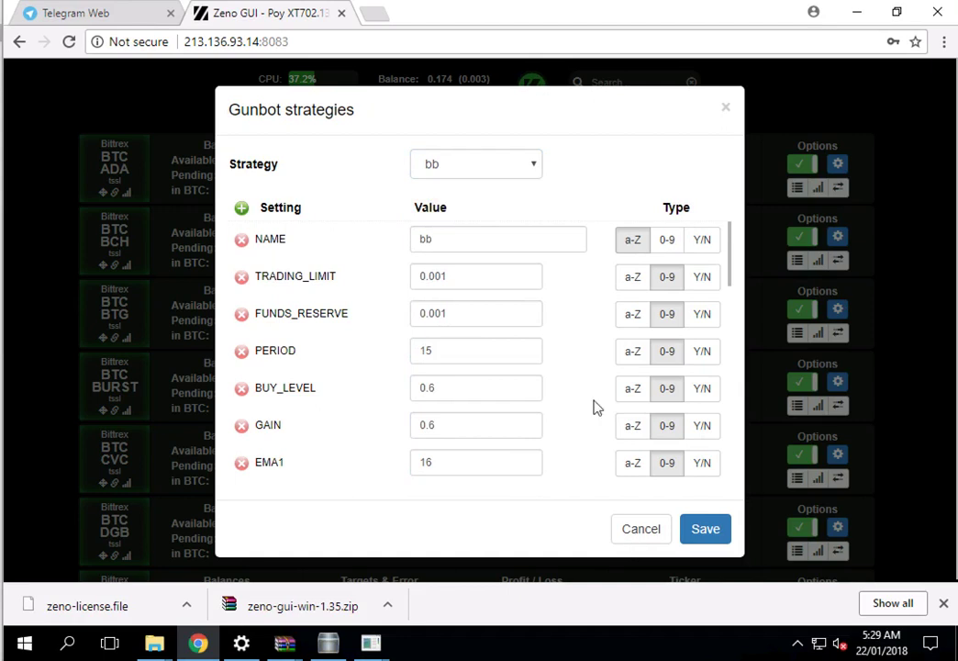
pyautogui.scroll(-3, 592, 421)
pyautogui.scroll(-5, 592, 423)
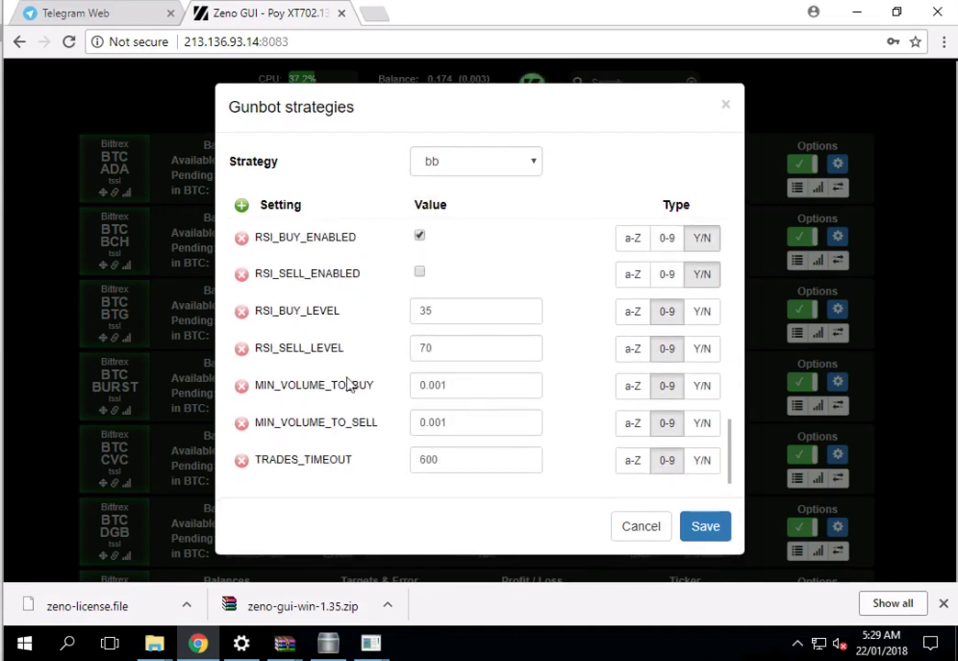
pyautogui.scroll(3, 348, 385)
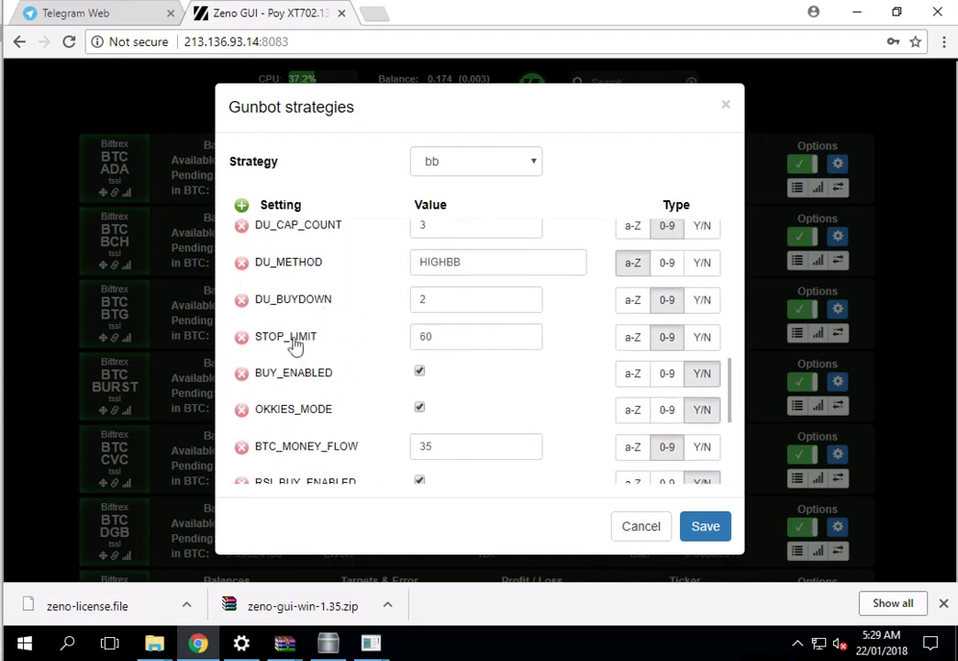
pyautogui.click(640, 527)
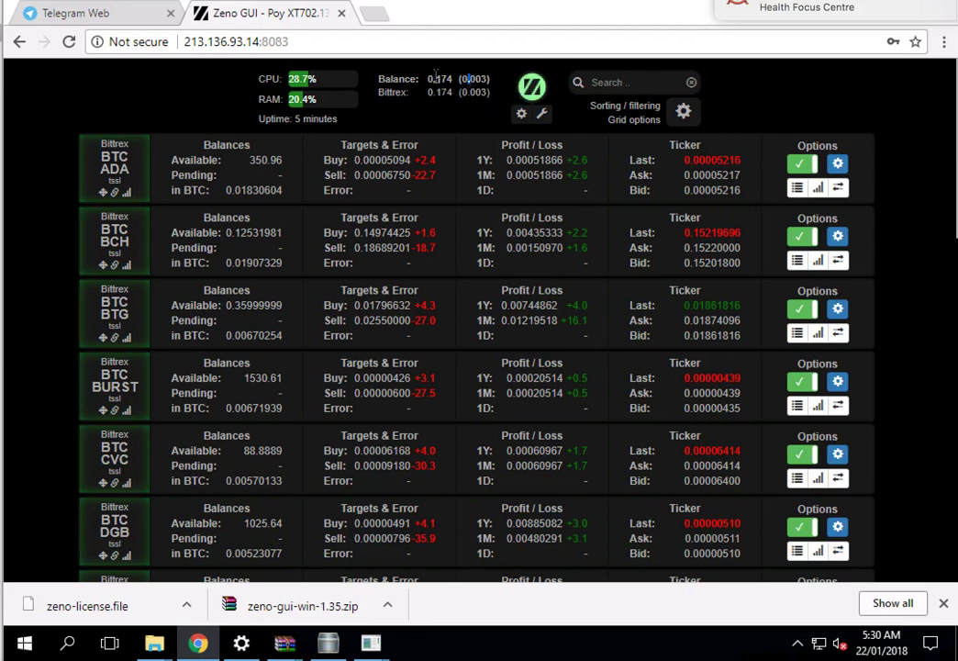
# Raise the Recent trade criterion to the Balances position in the pair sorting order
pyautogui.click(629, 109)
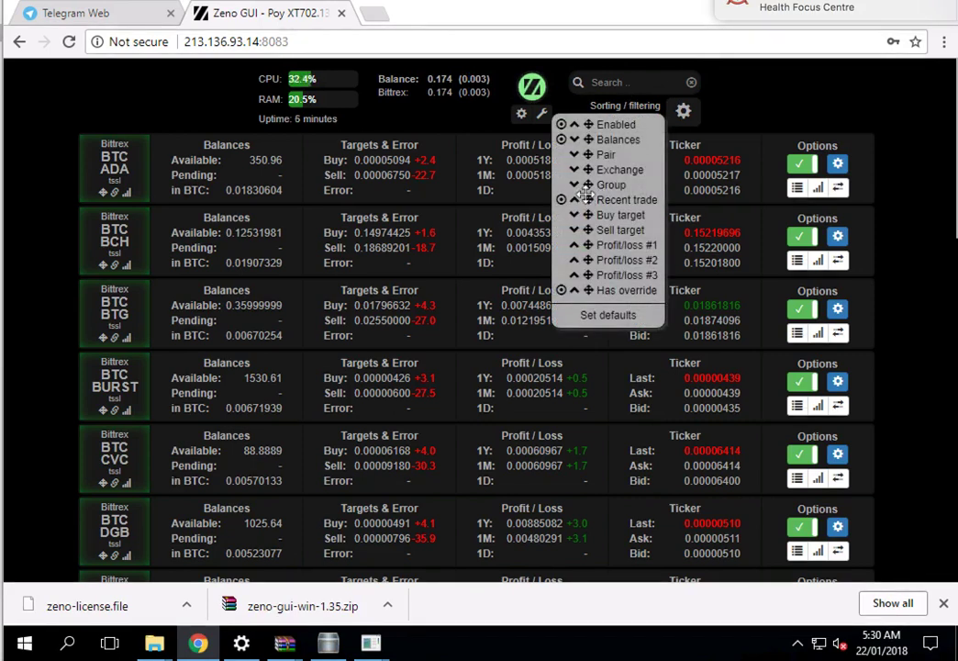
pyautogui.moveTo(587, 199); pyautogui.dragTo(591, 140)
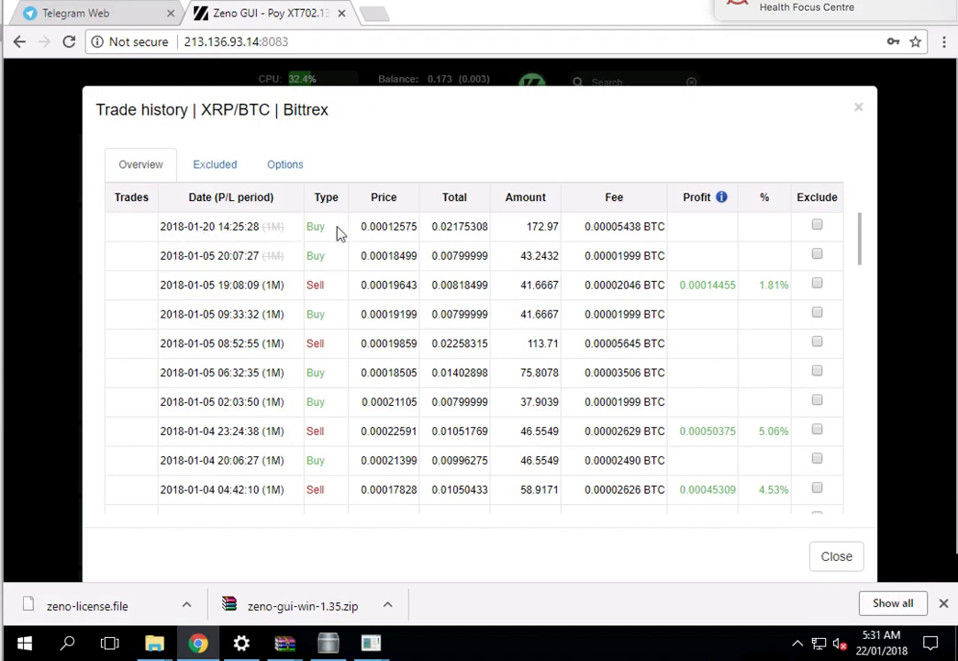
# View the Bittrex trade histories of the XRP/BTC and POWR/BTC pairs and close them
pyautogui.click(837, 557)
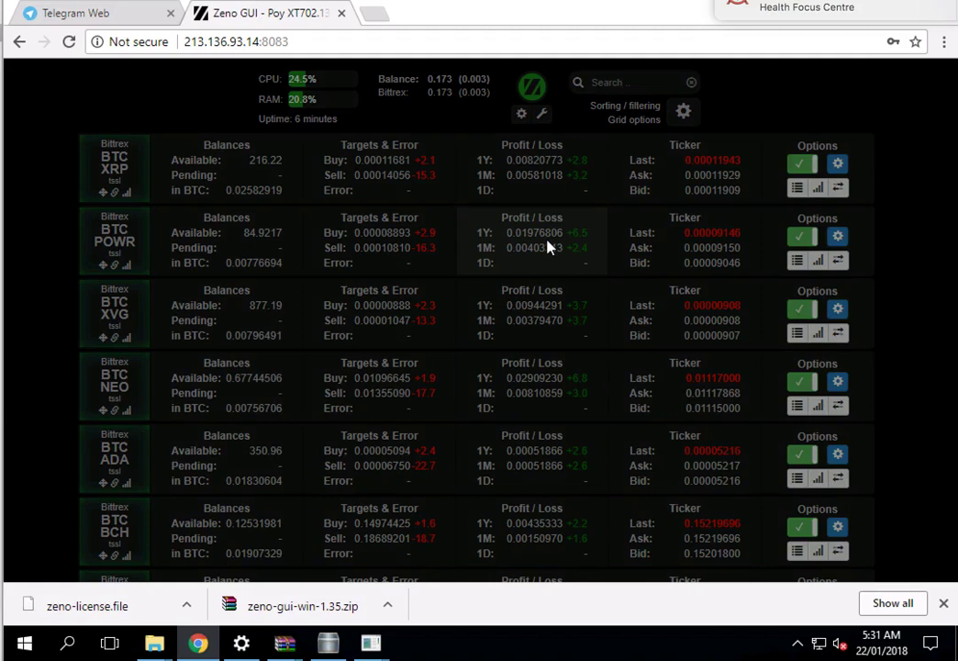
pyautogui.click(549, 247)
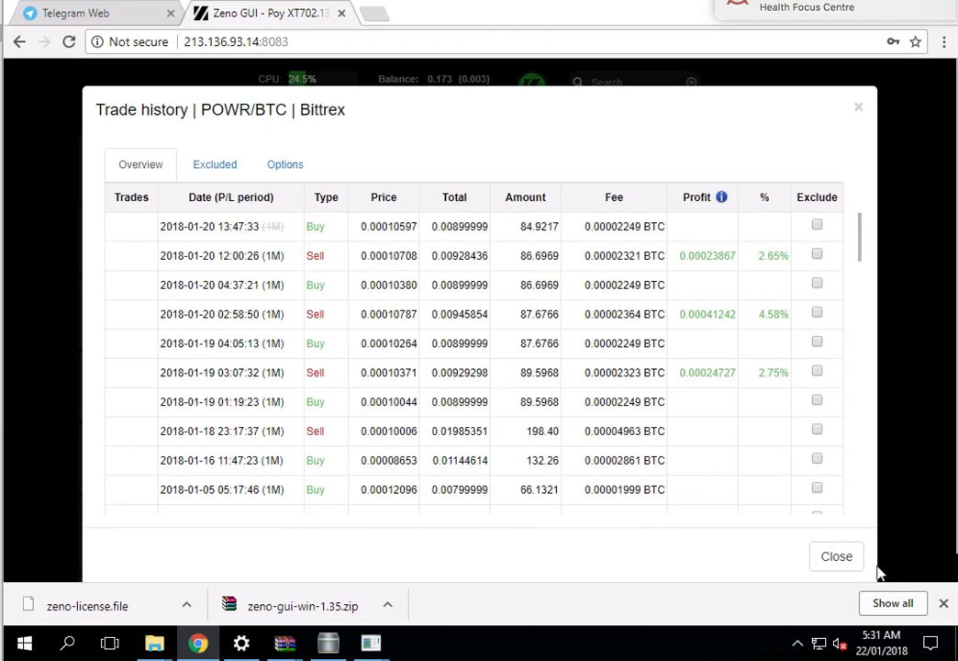
pyautogui.click(836, 557)
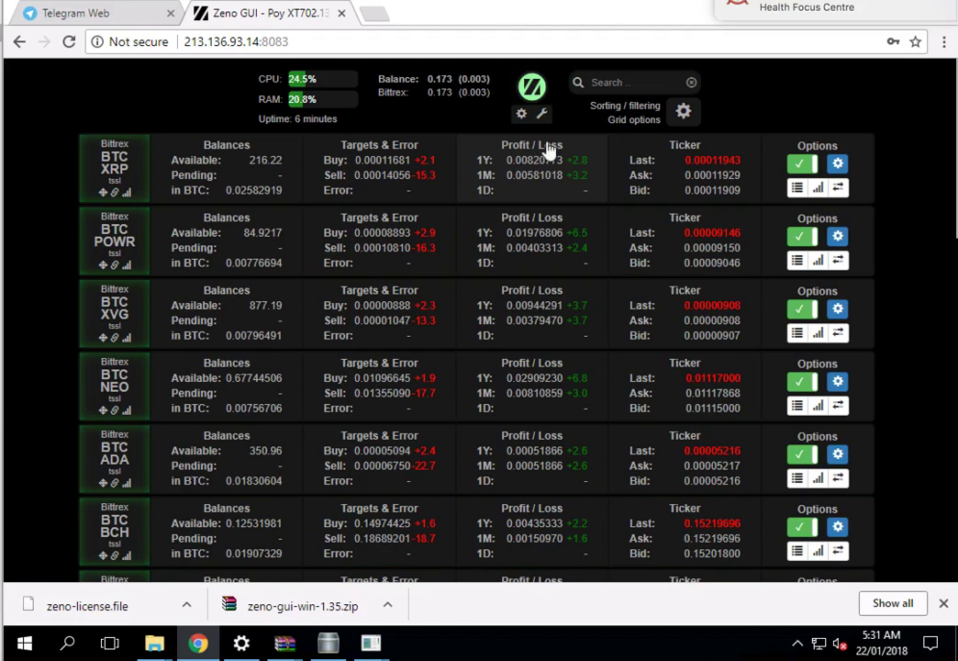
# View the grid options and review the server configuration, cancelling it without changes
pyautogui.click(643, 123)
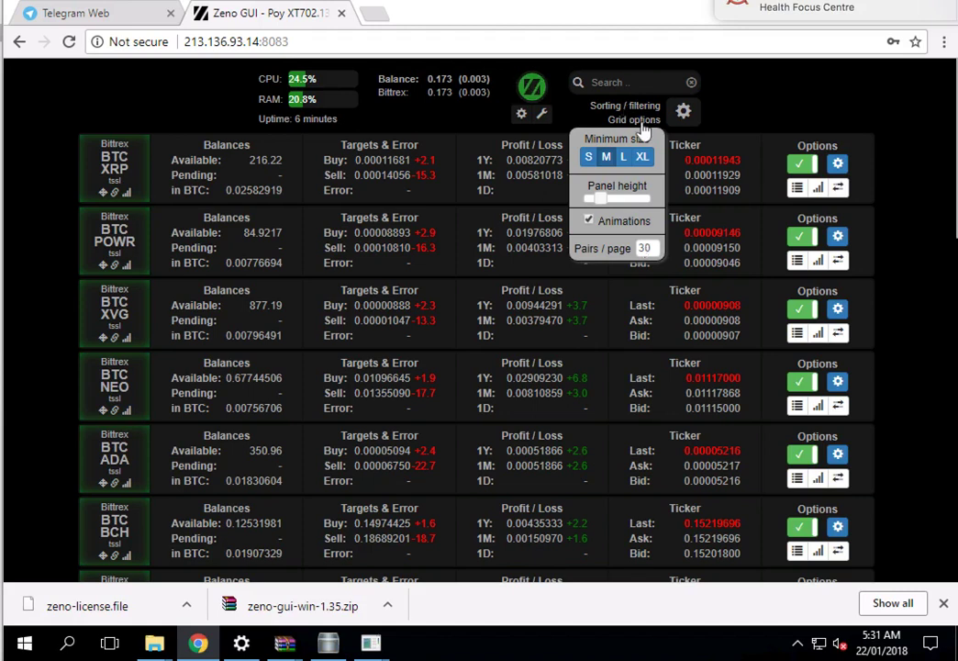
pyautogui.click(684, 112)
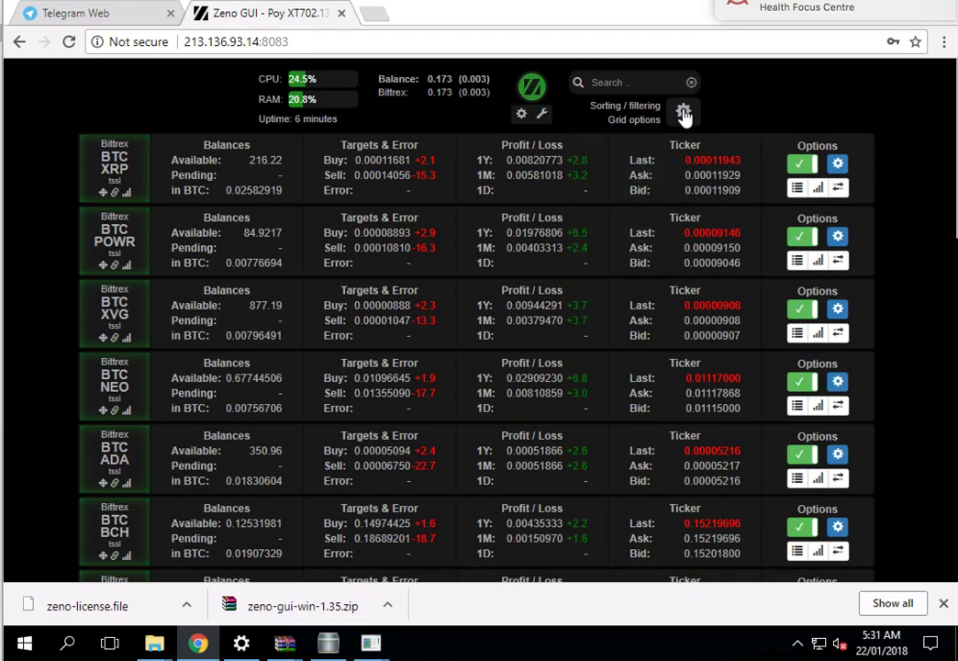
pyautogui.click(684, 112)
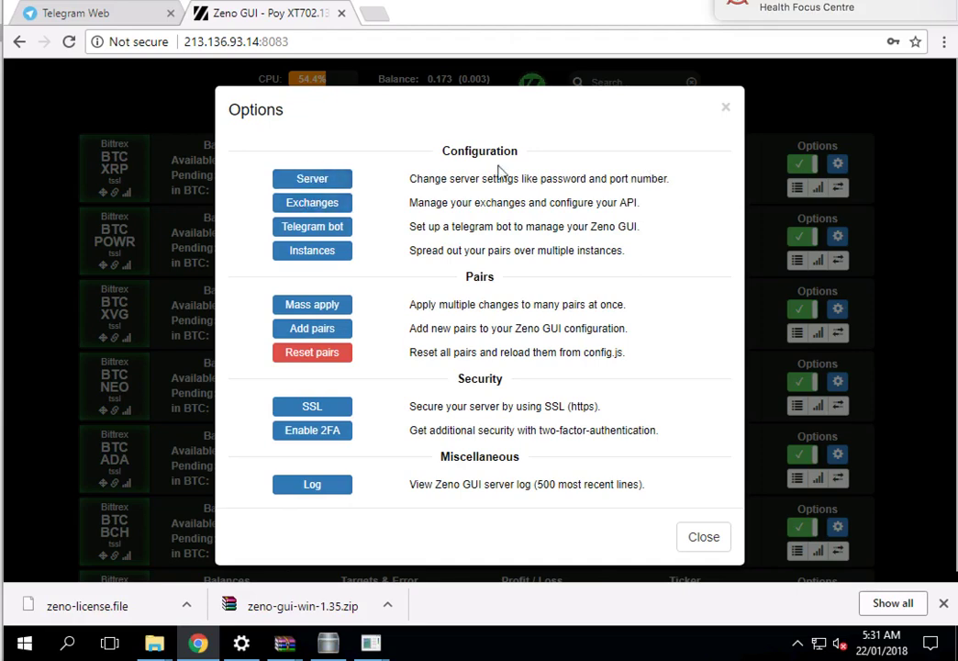
pyautogui.click(317, 182)
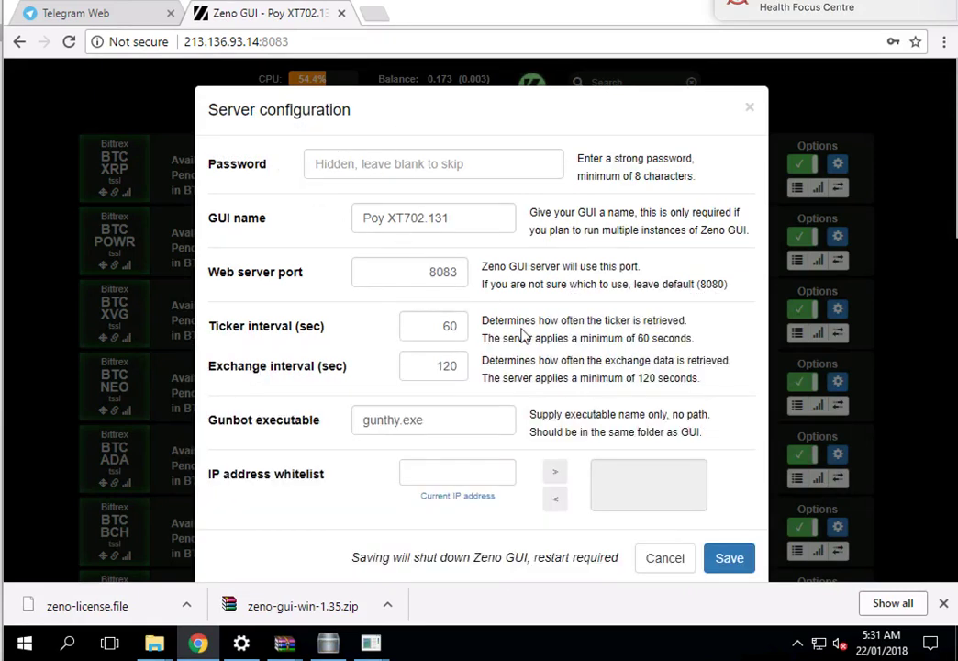
pyautogui.scroll(-5, 652, 582)
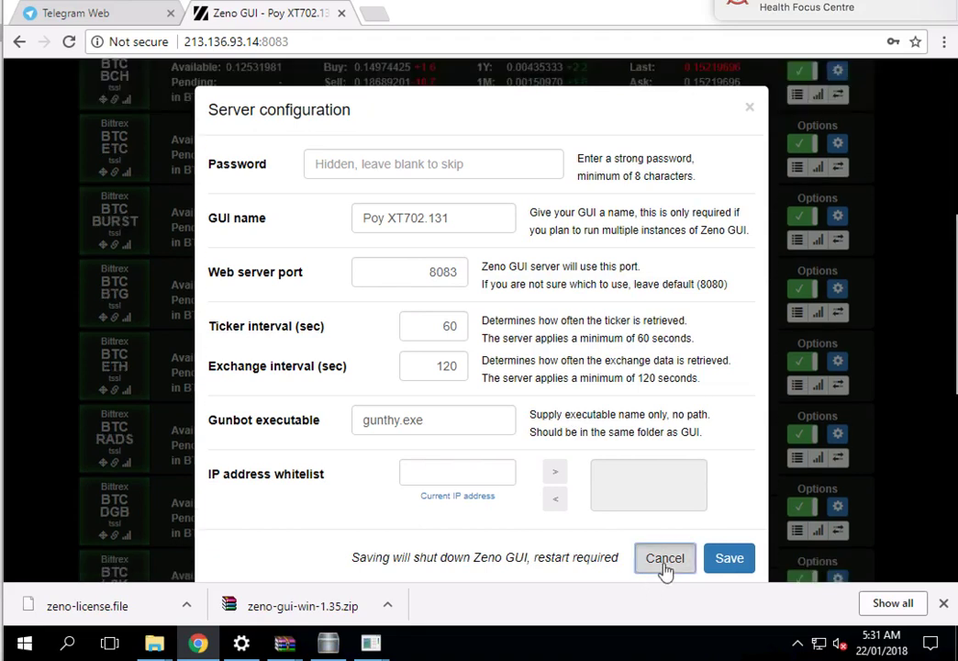
pyautogui.click(665, 568)
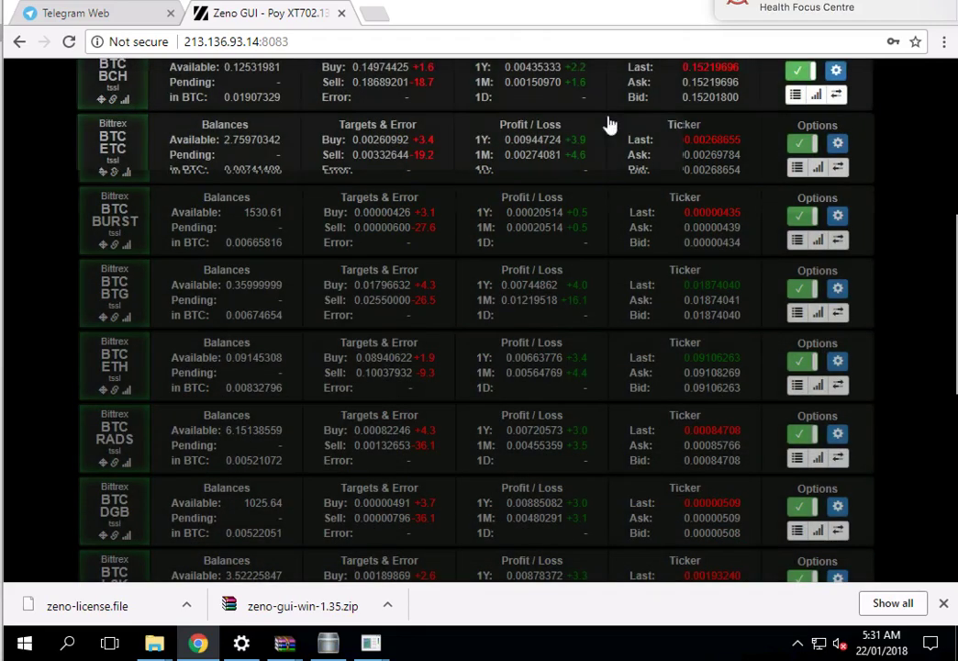
# Review the exchange API configuration and the Telegram bot configuration, cancelling both without changes
pyautogui.scroll(5, 620, 113)
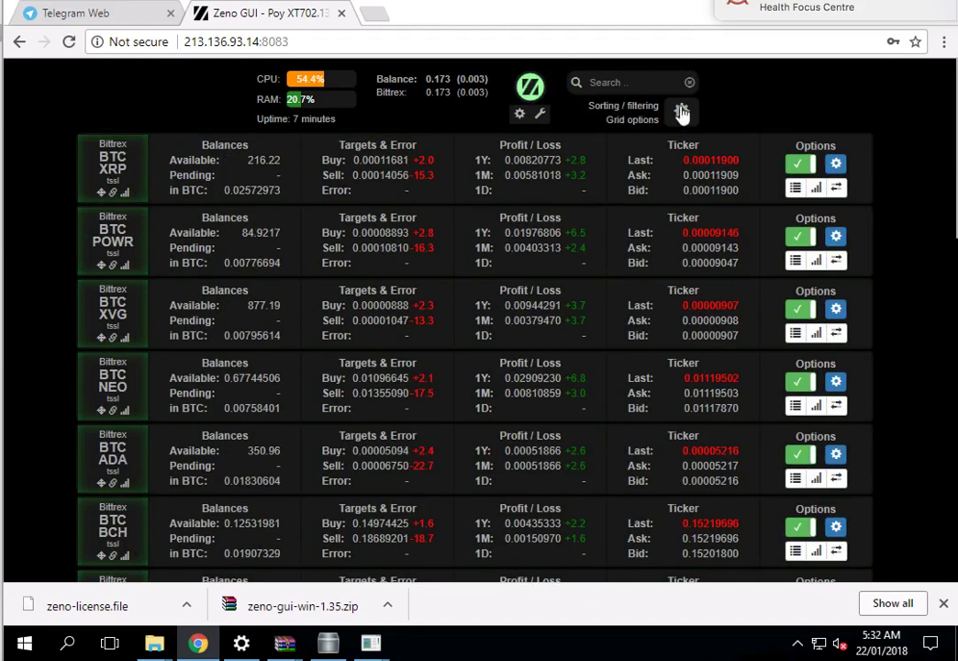
pyautogui.click(682, 111)
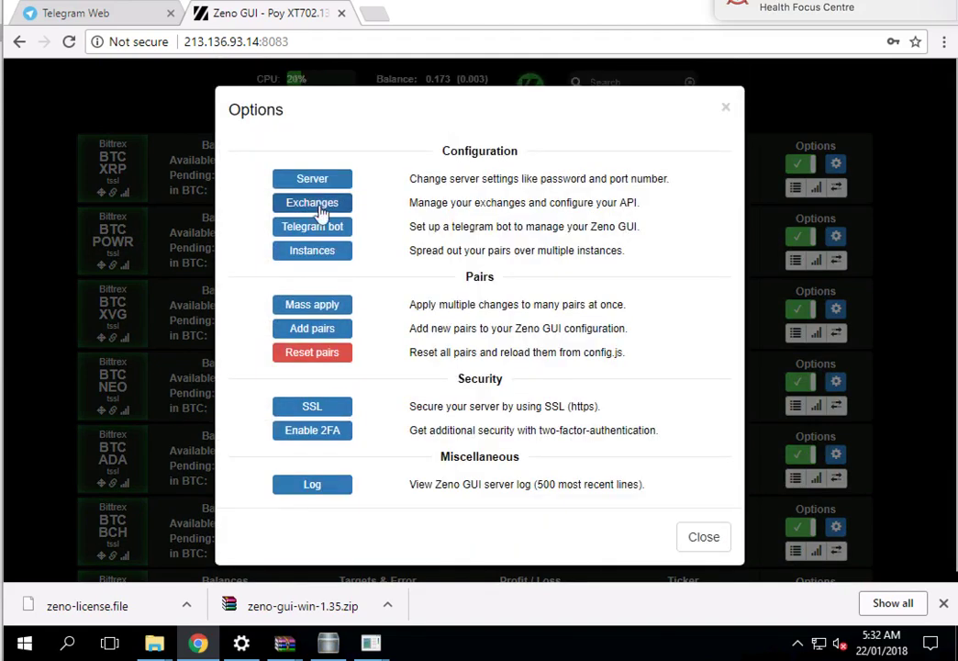
pyautogui.click(320, 211)
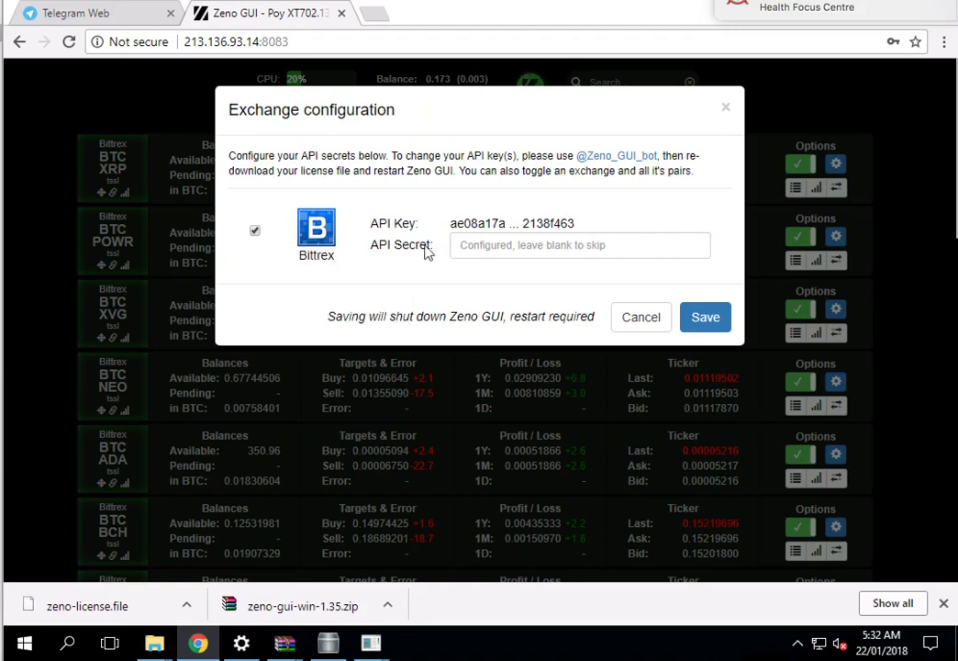
pyautogui.click(658, 330)
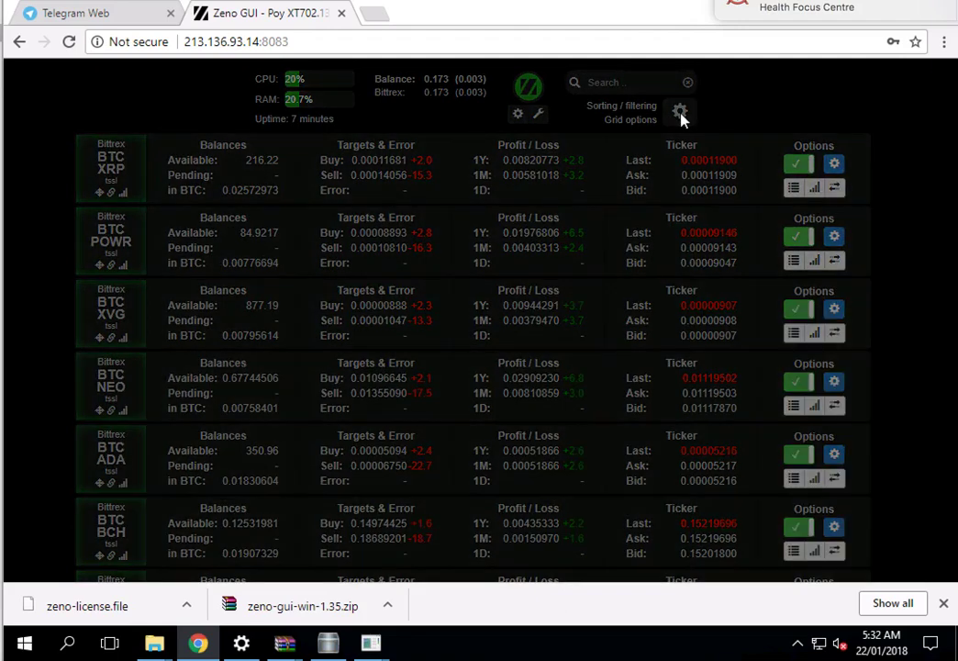
pyautogui.click(680, 114)
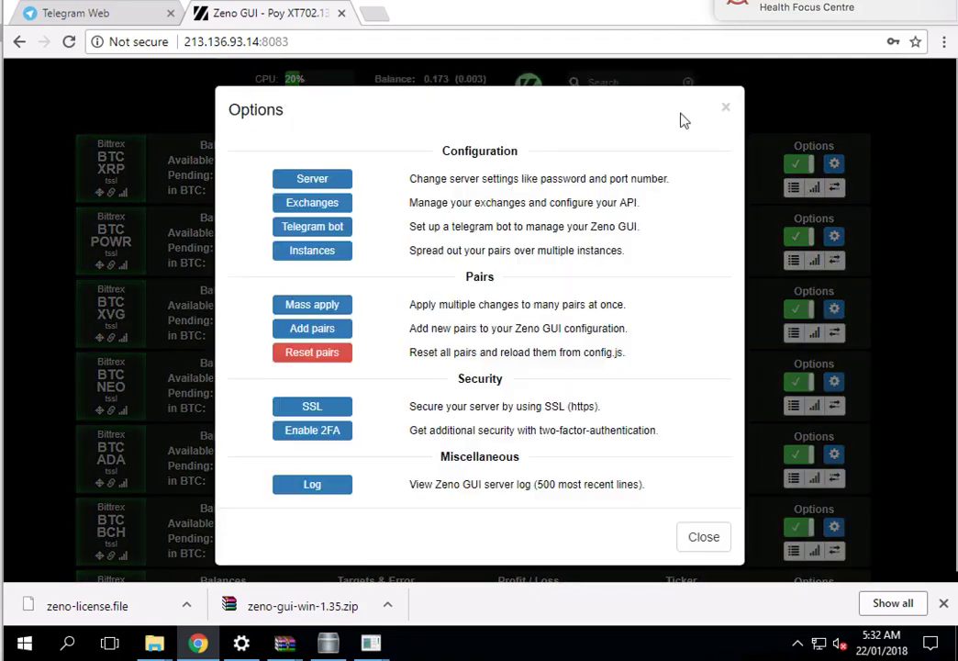
pyautogui.click(303, 235)
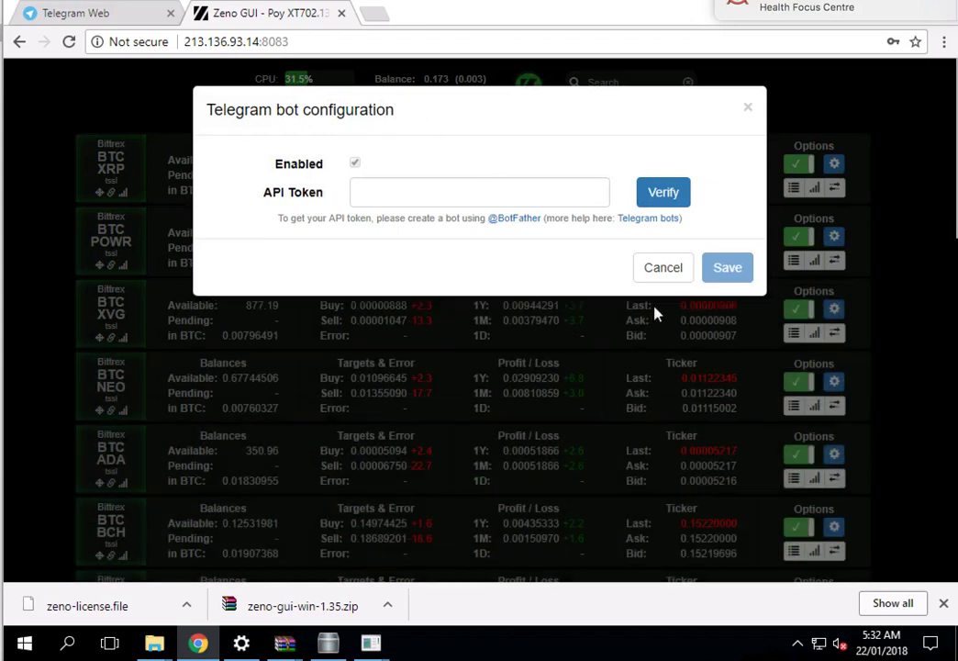
pyautogui.click(665, 269)
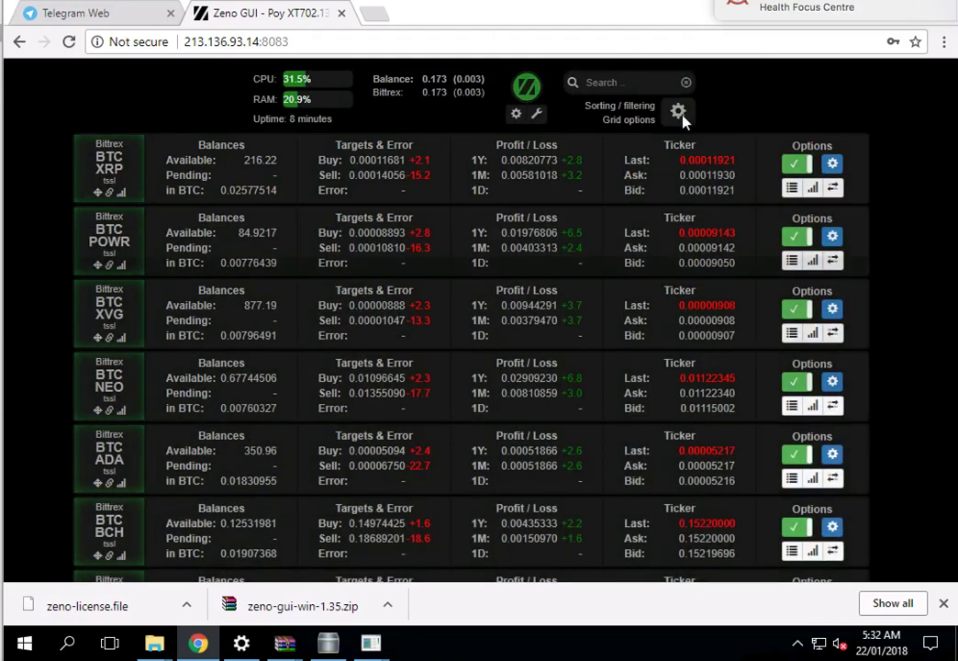
# Assign all pairs to instances by maximum pairs with 8 pairs per instance, and save the instance configuration
pyautogui.click(680, 114)
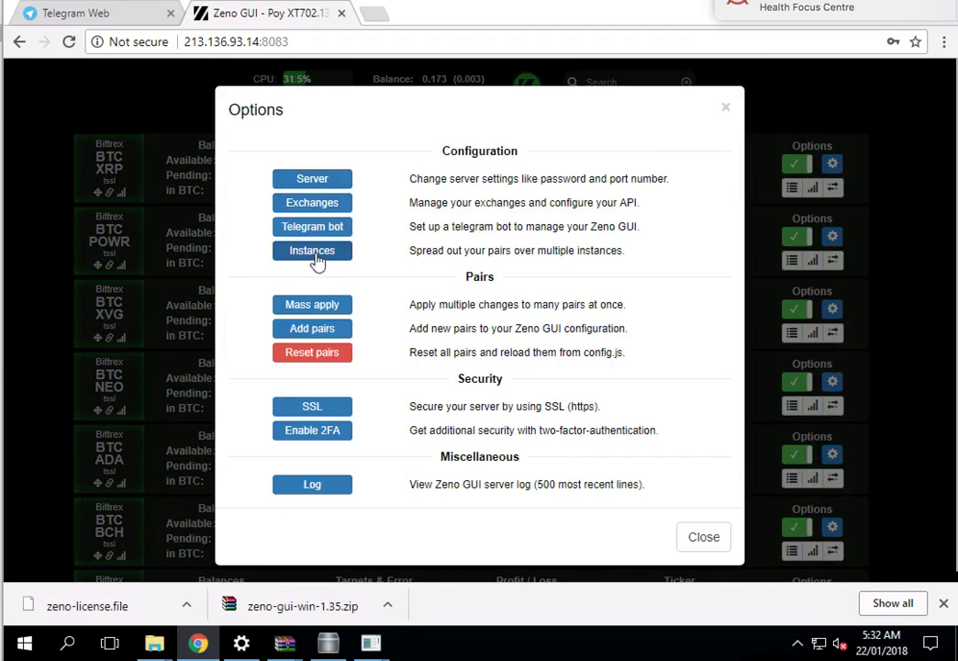
pyautogui.click(316, 261)
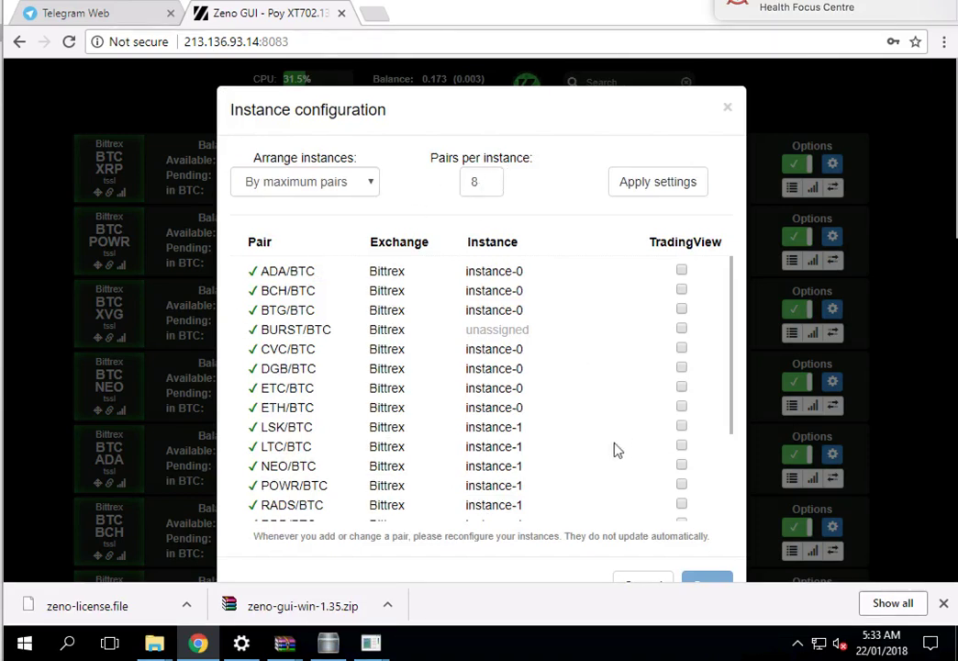
pyautogui.scroll(-5, 617, 450)
pyautogui.scroll(6, 617, 450)
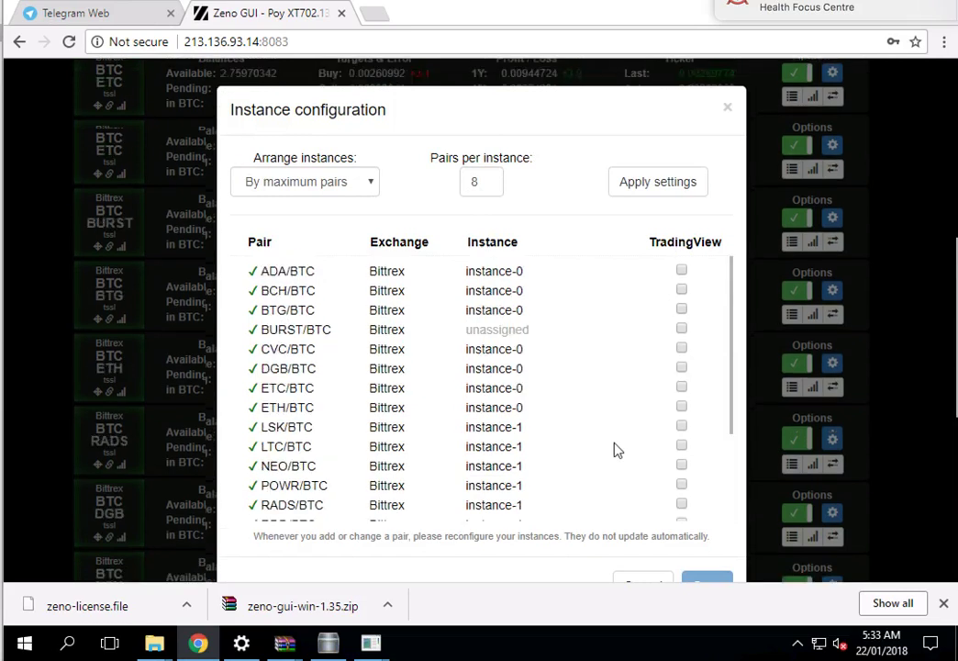
pyautogui.click(348, 188)
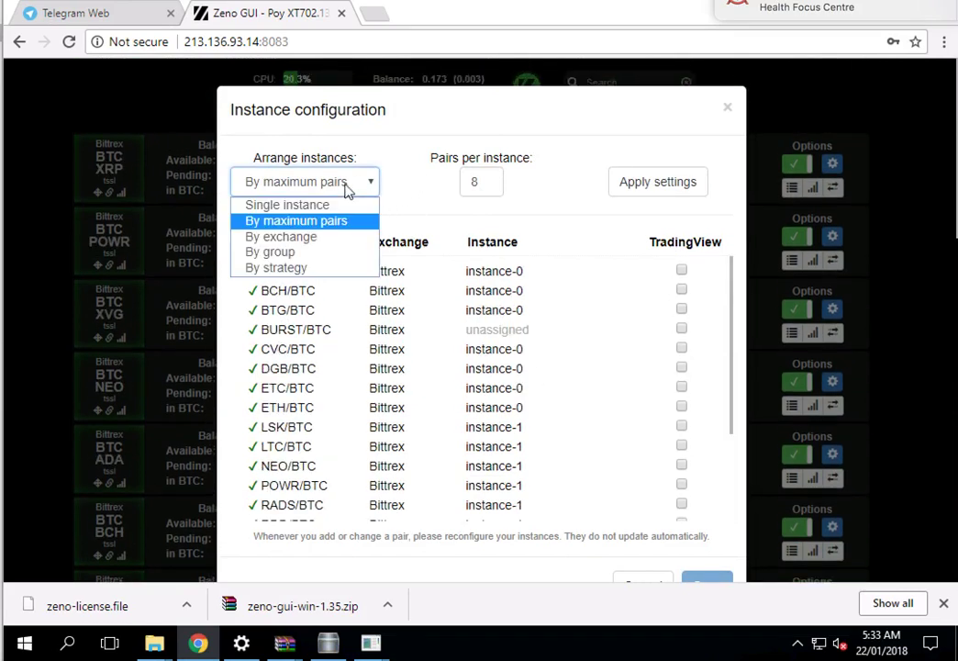
pyautogui.click(348, 189)
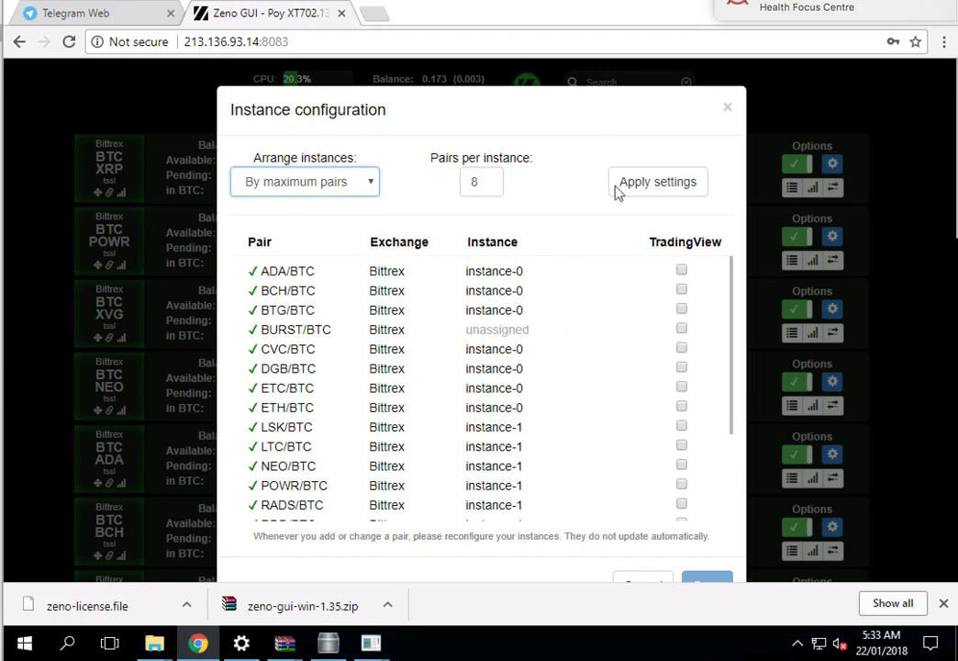
pyautogui.click(664, 185)
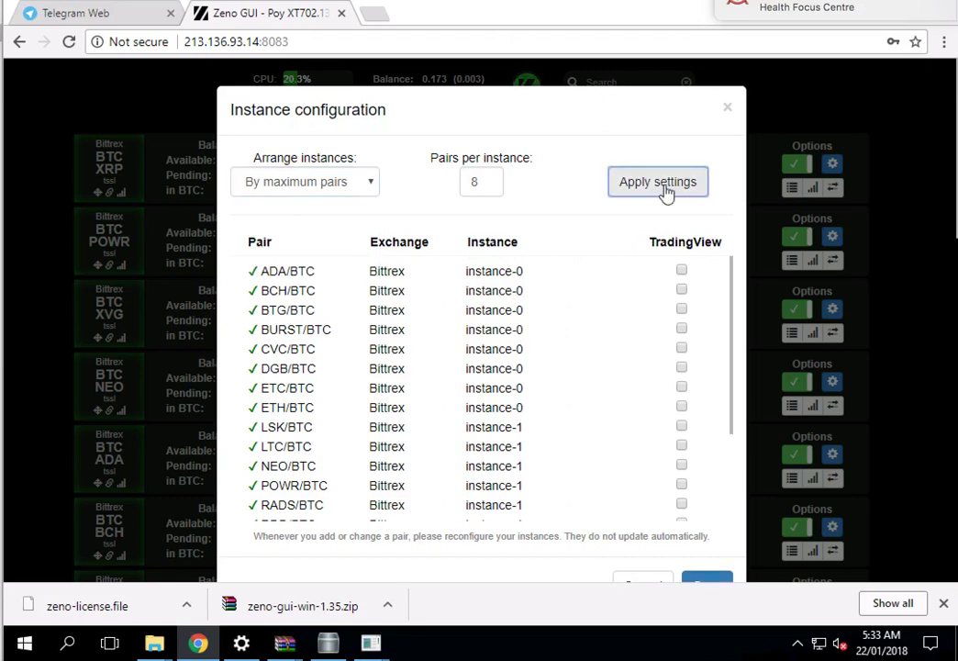
pyautogui.click(707, 582)
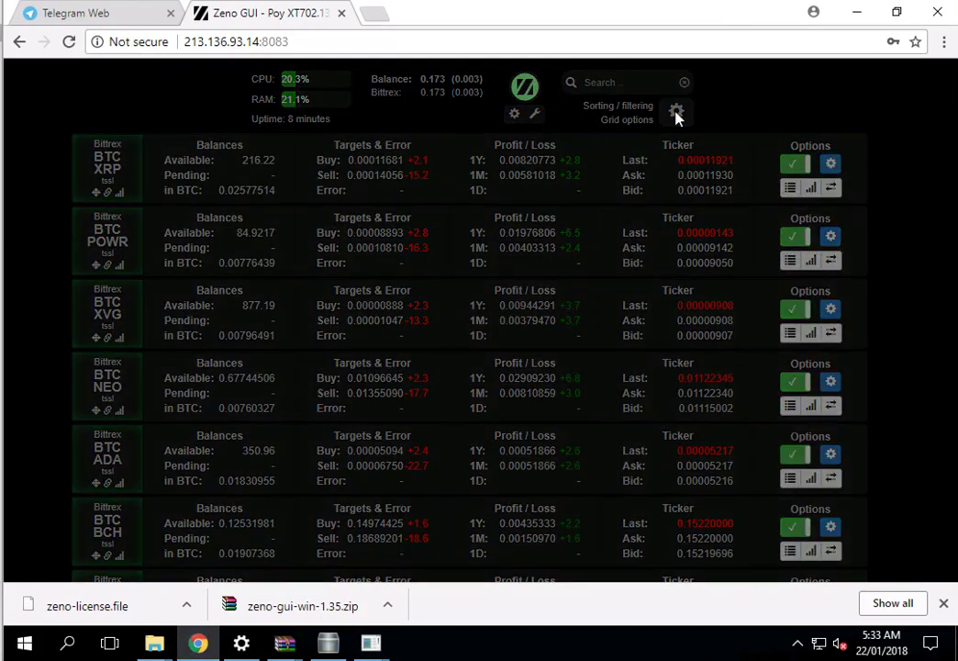
# Review the mass-apply actions for pairs, trying the LSK/BTC and ADA/BTC selections and the group choices, and close them without applying anything
pyautogui.click(676, 113)
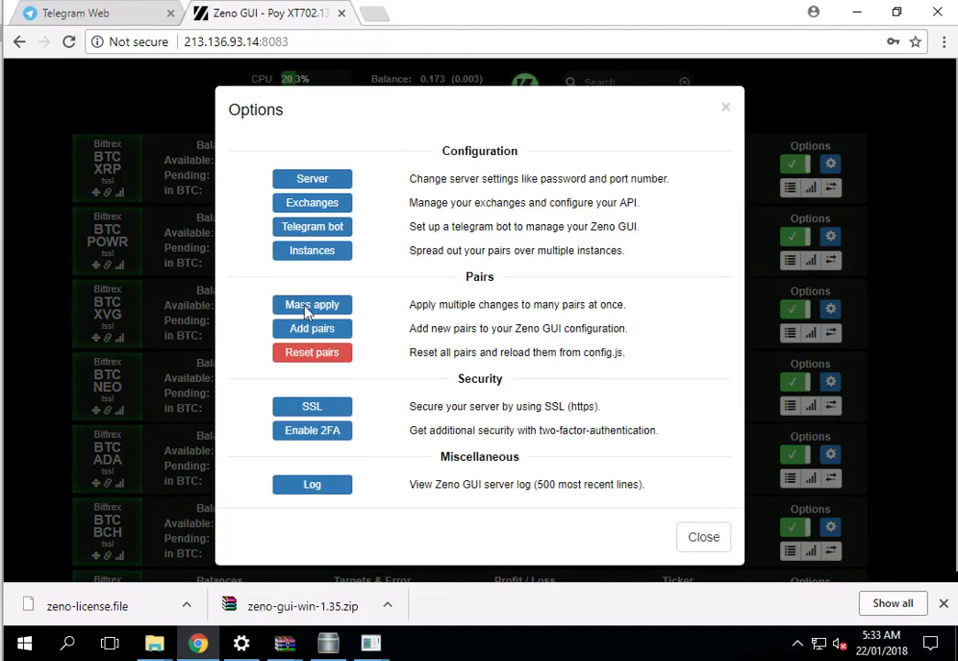
pyautogui.click(307, 312)
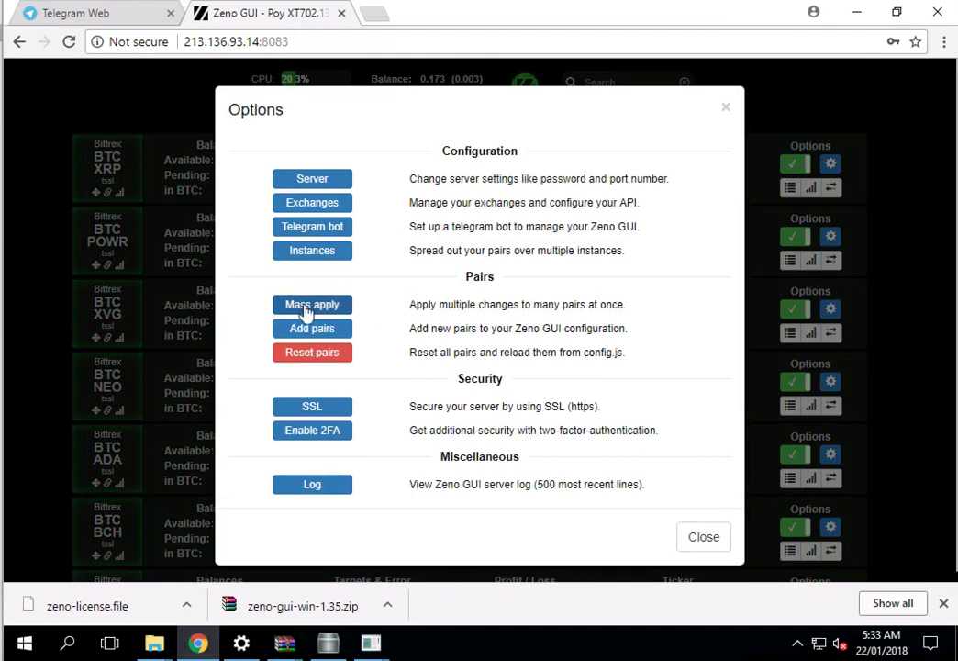
pyautogui.click(310, 311)
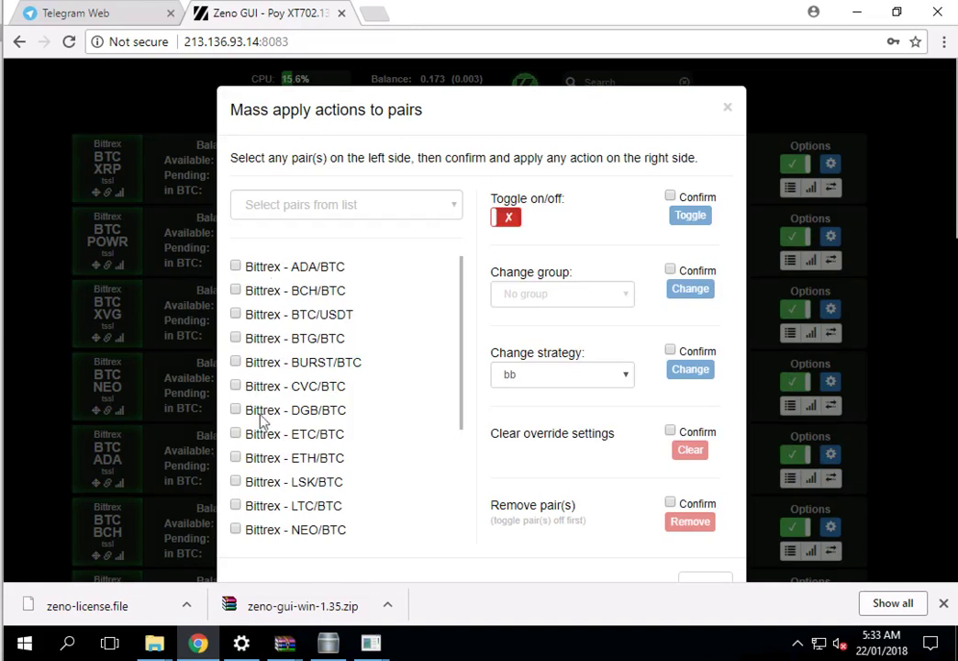
pyautogui.click(354, 206)
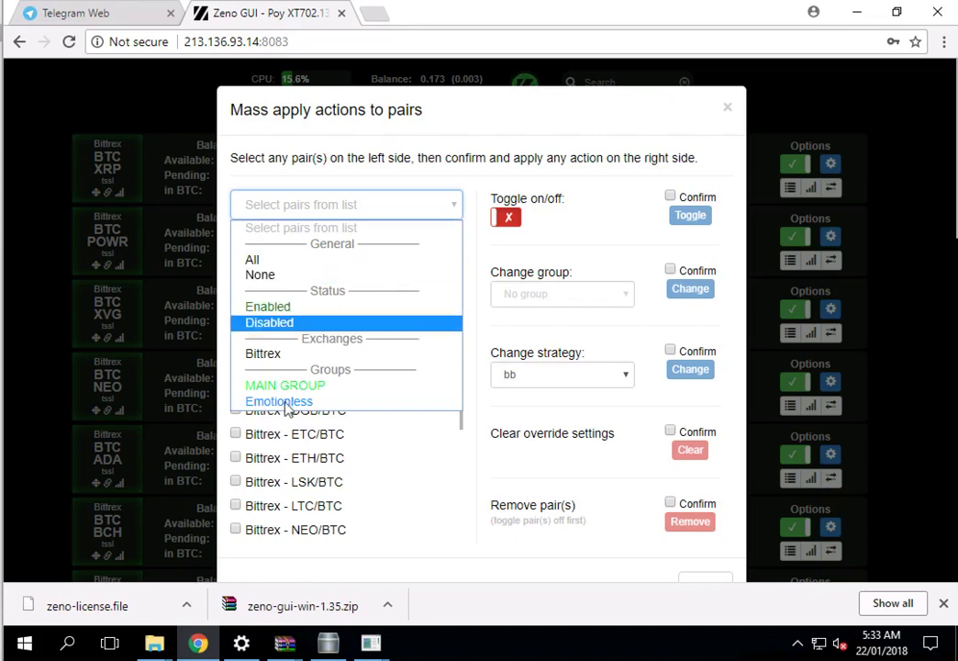
pyautogui.click(300, 487)
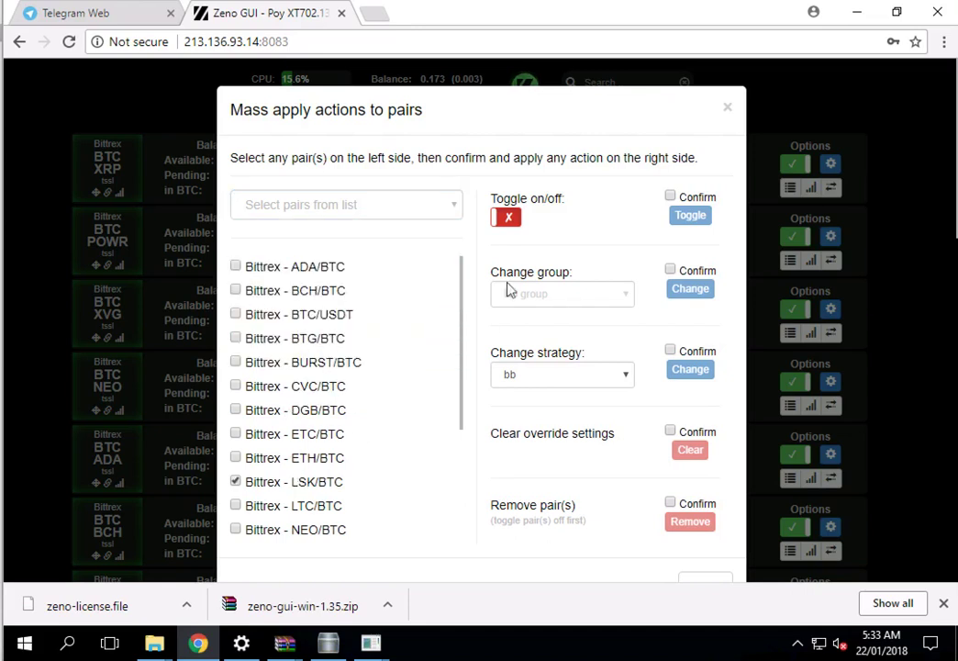
pyautogui.click(323, 268)
pyautogui.click(603, 299)
pyautogui.click(444, 367)
pyautogui.click(728, 110)
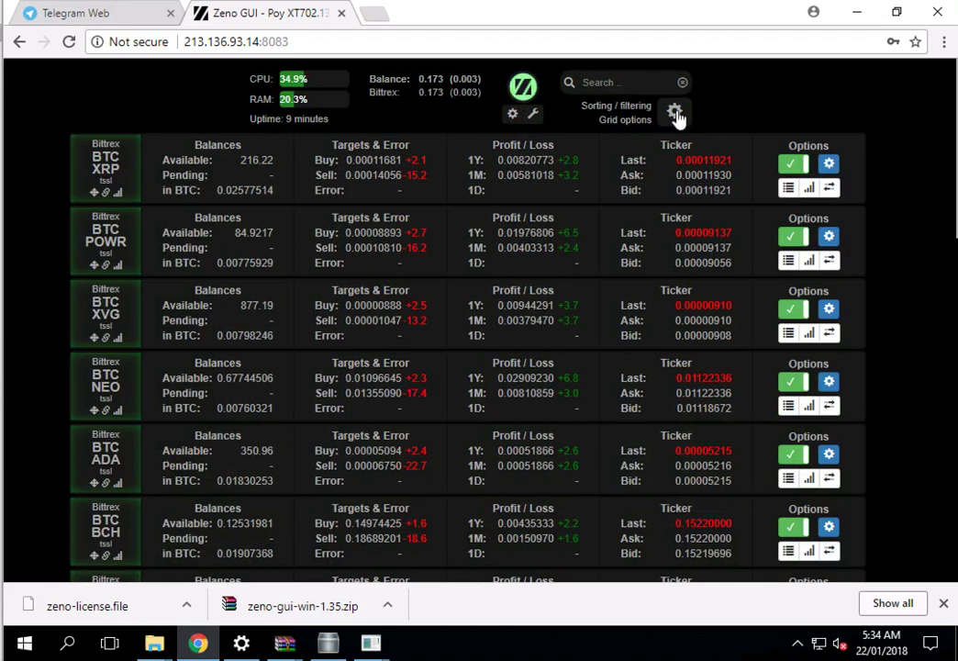
# Review the form for adding new pairs and cancel it, and look over the remaining pair, security and log options before closing them
pyautogui.click(675, 113)
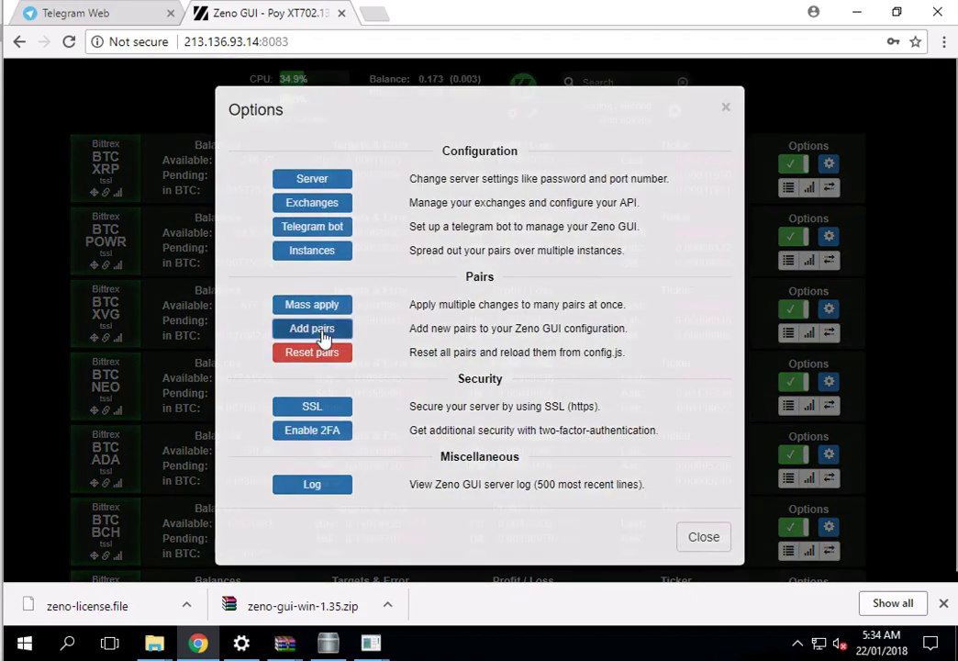
pyautogui.click(323, 339)
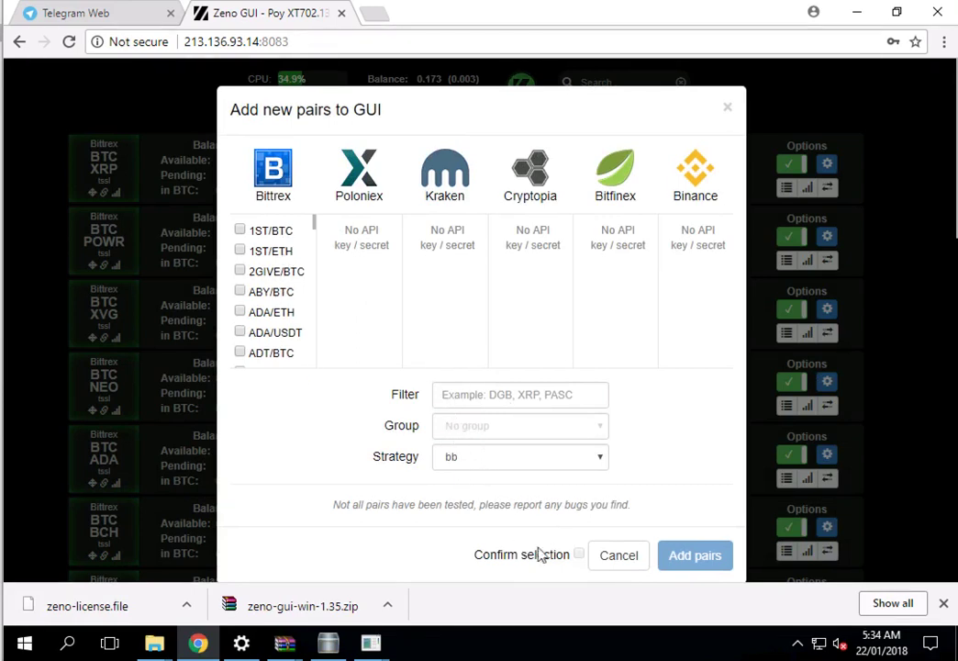
pyautogui.click(621, 556)
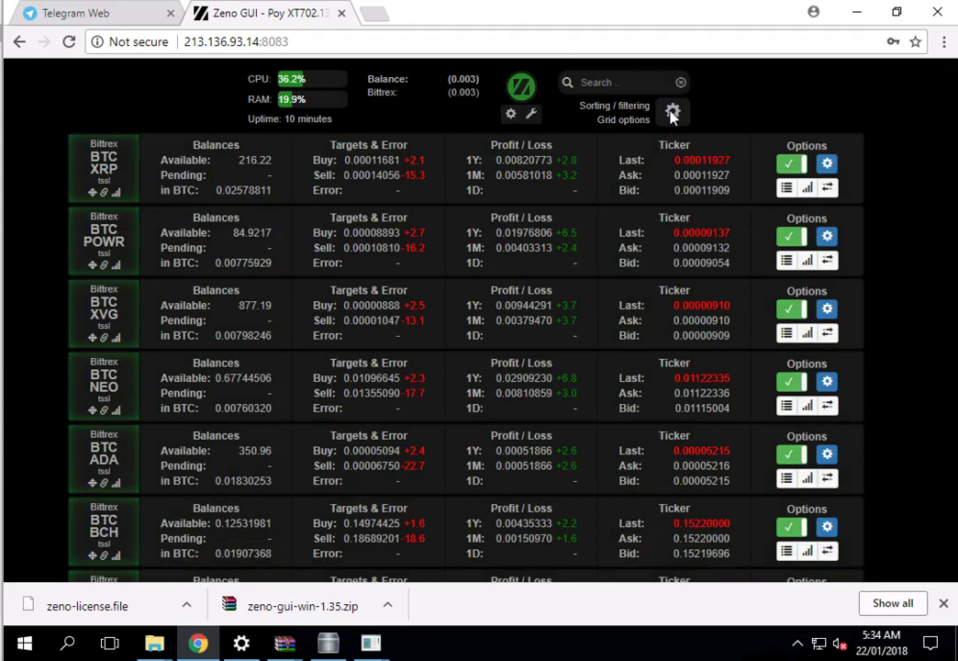
pyautogui.click(672, 114)
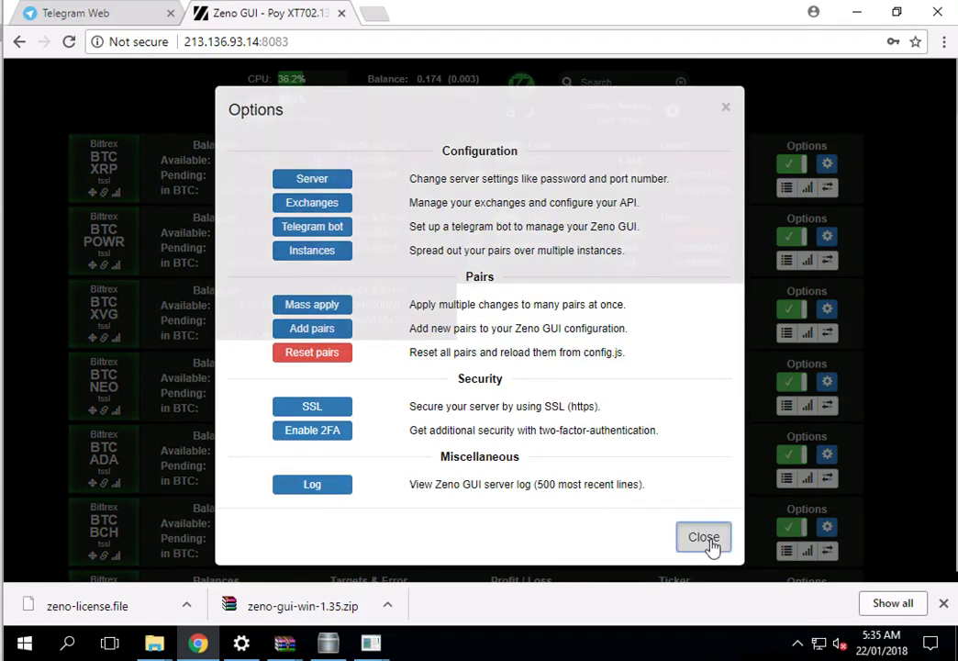
pyautogui.click(713, 543)
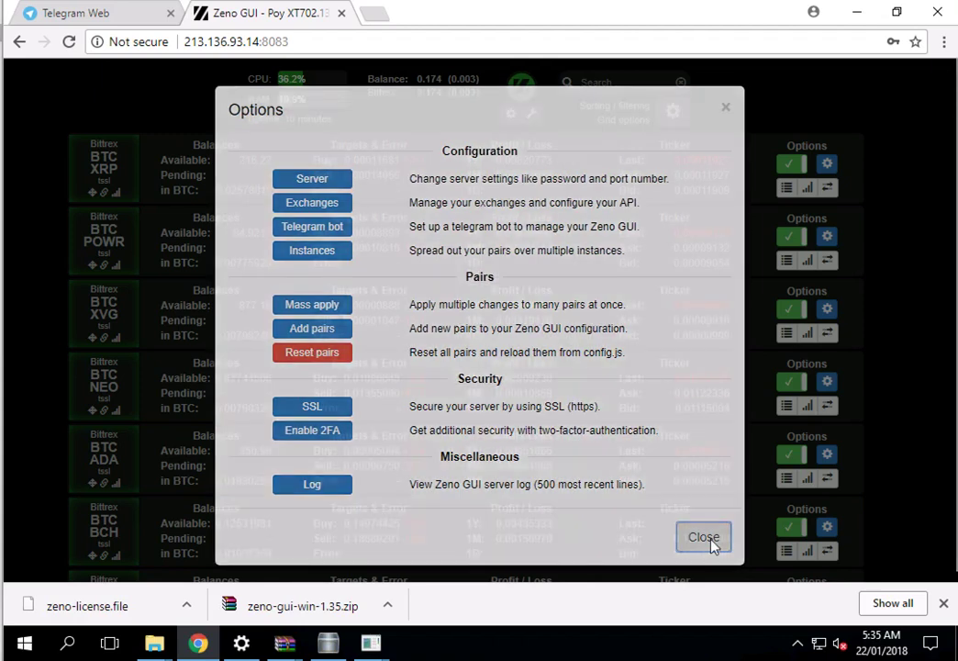